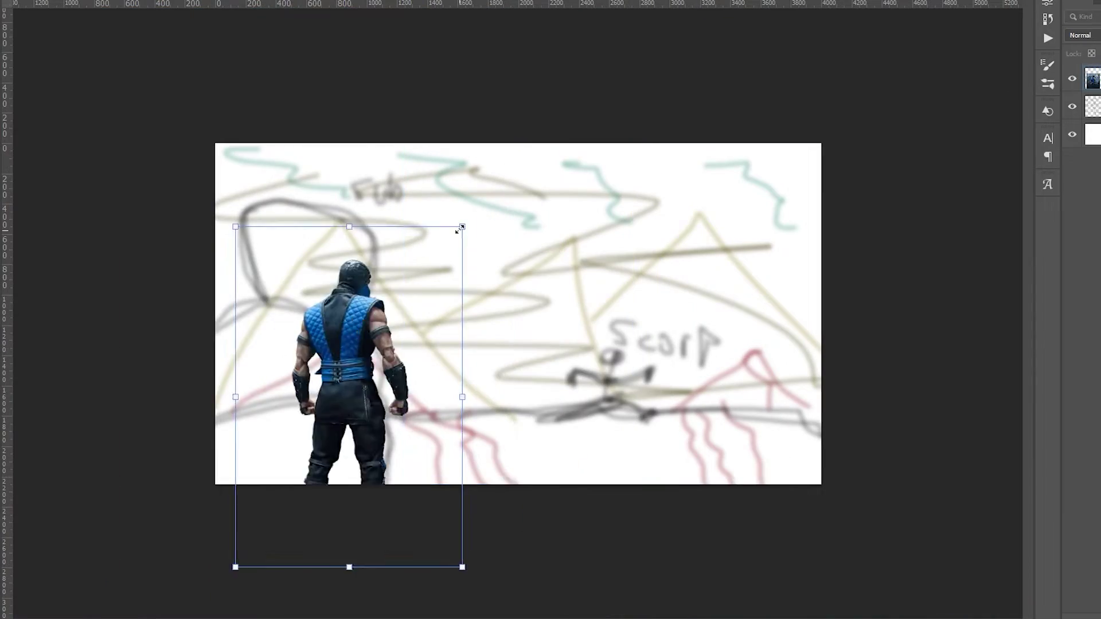
# - Enlarge the pasted Sub-Zero figure and adjust the brush tip settings
pyautogui.moveTo(462, 226); pyautogui.dragTo(567, 122)
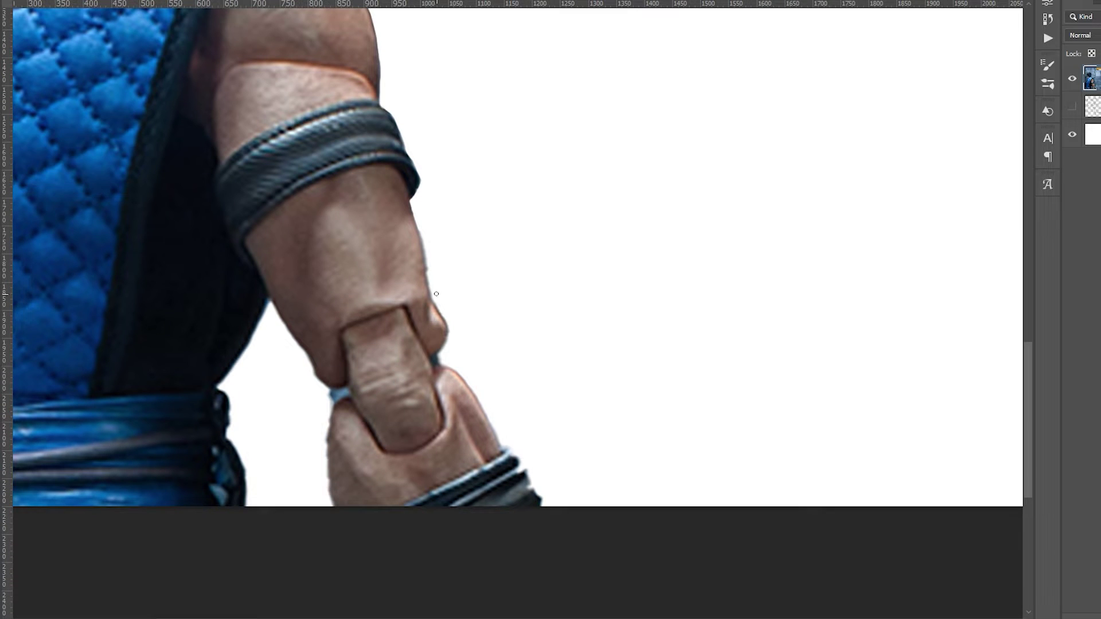
pyautogui.press('F5')
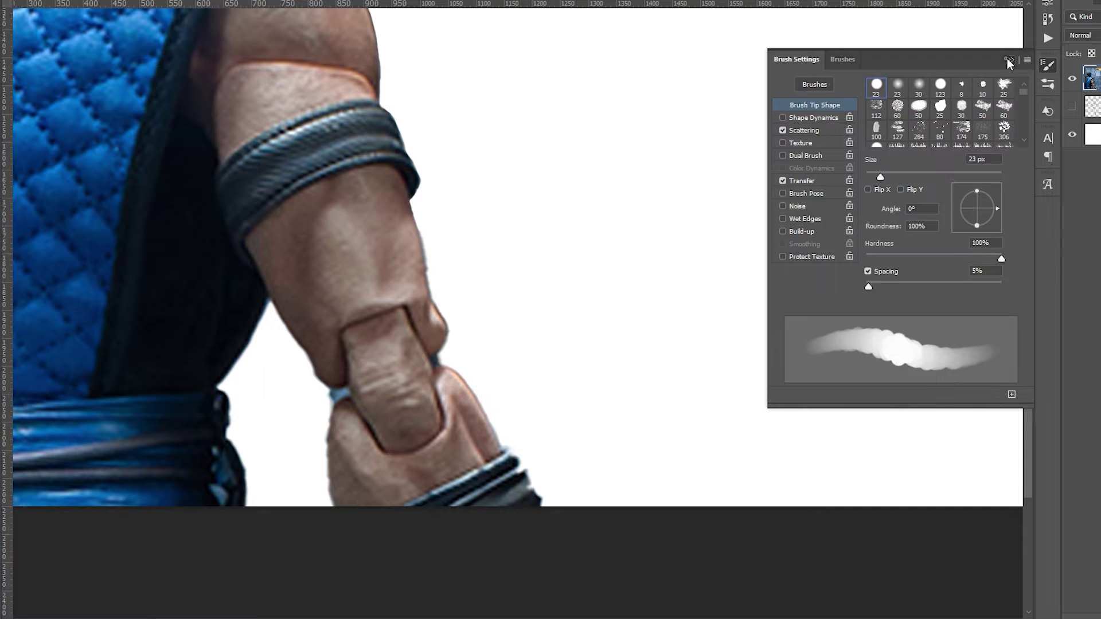
pyautogui.press('F5')
pyautogui.press('F5')
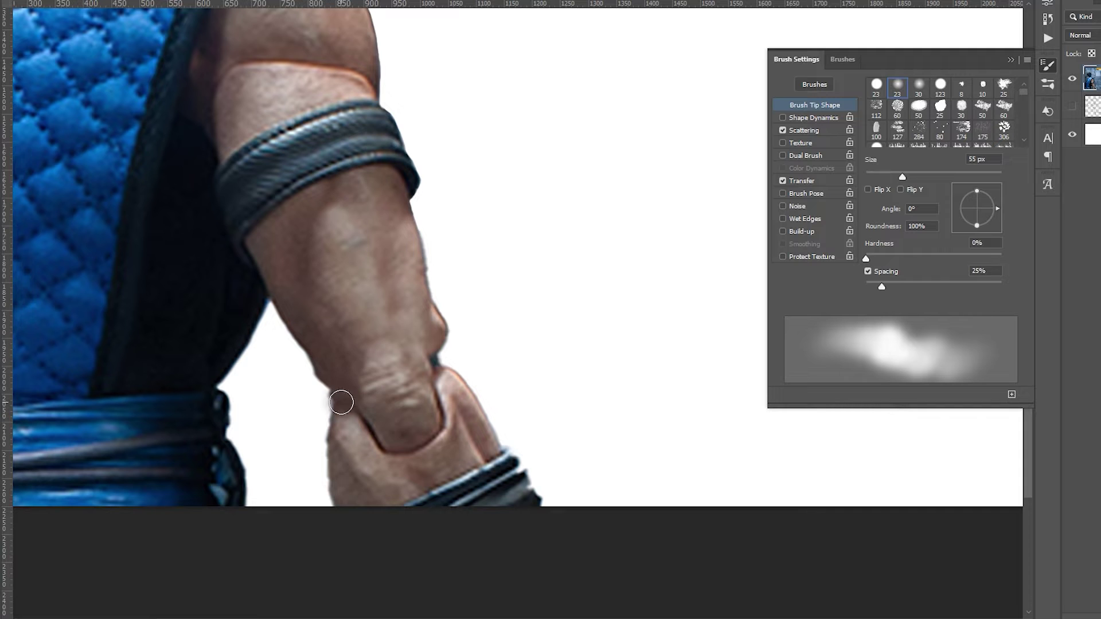
# - Paint out the joint seam on Sub-Zero's hand and wrist with a smaller brush
pyautogui.press('[')
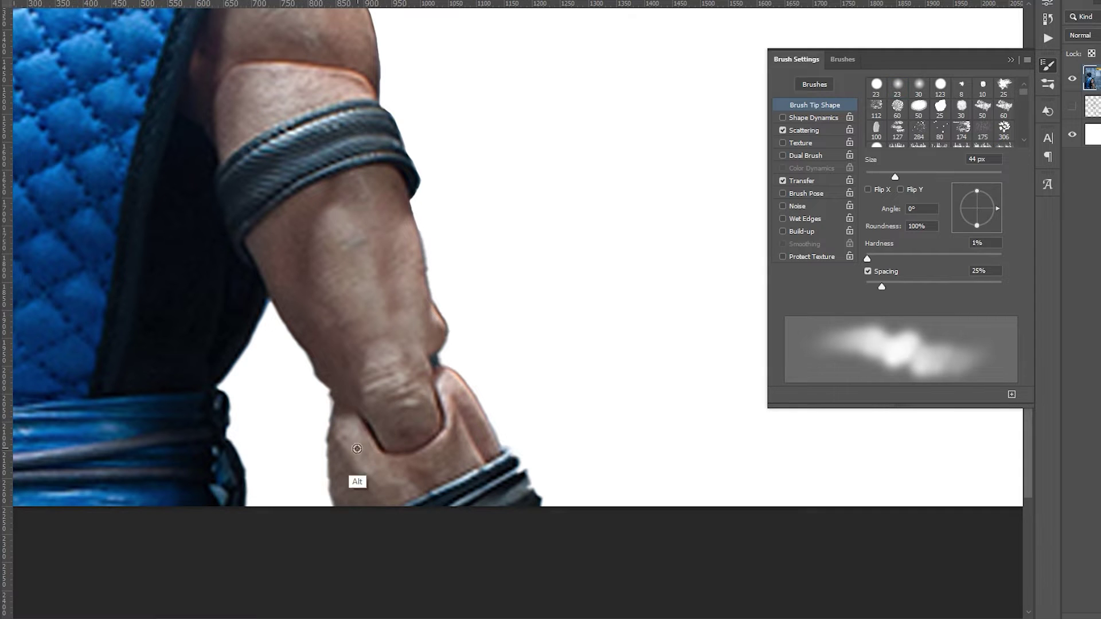
pyautogui.moveTo(357, 409); pyautogui.dragTo(382, 445)
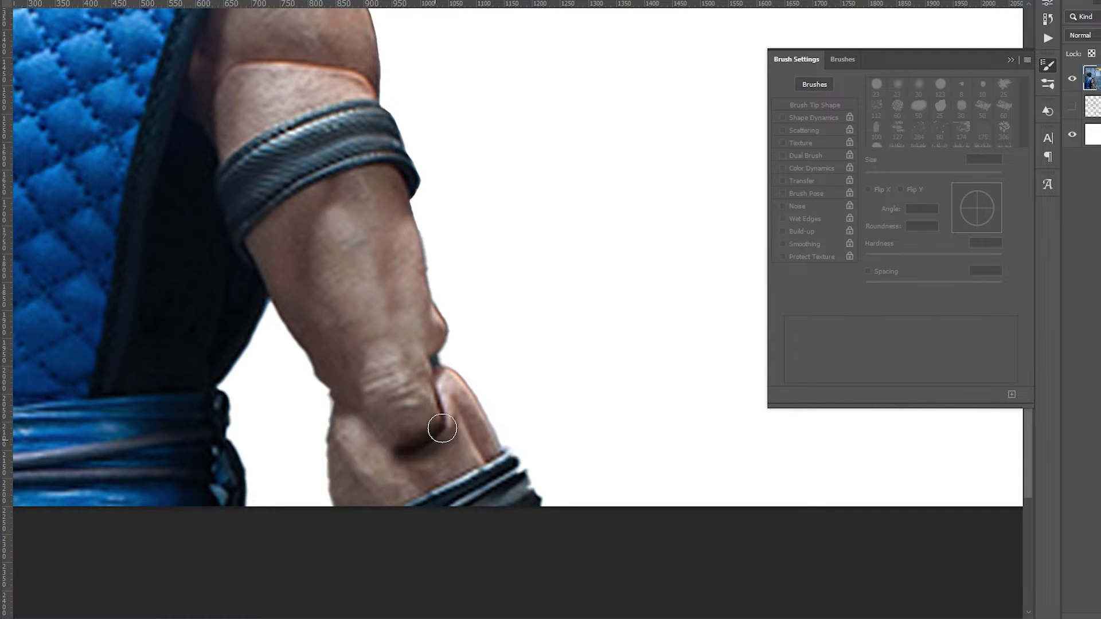
pyautogui.moveTo(442, 429); pyautogui.dragTo(457, 347)
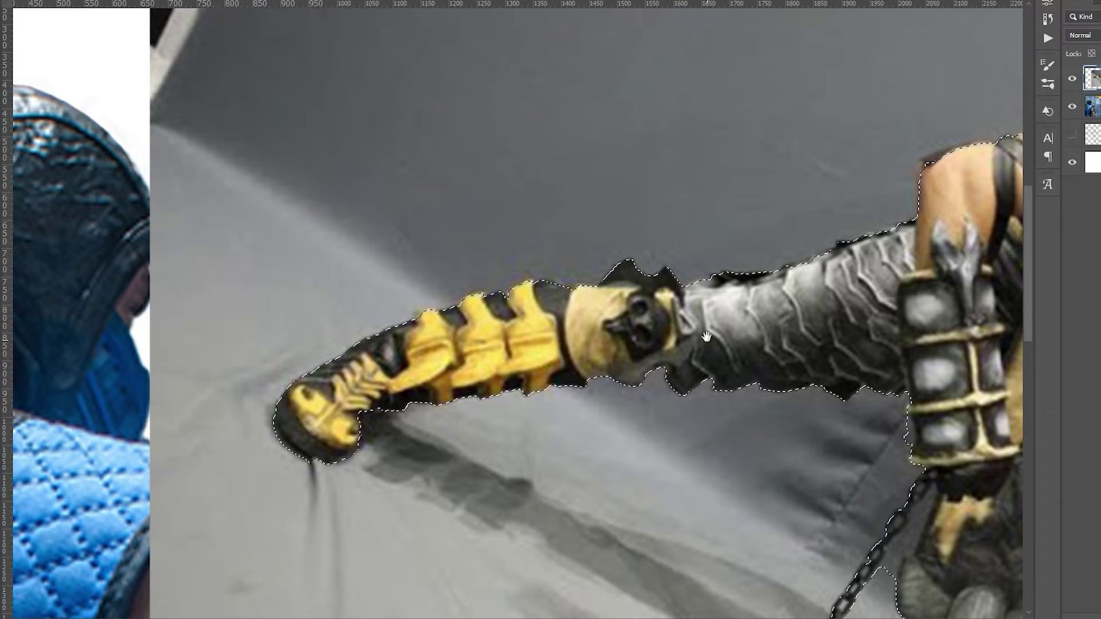
# - Trim the Quick Selection around Scorpion's spear tip, boot toe and hanging chain links
pyautogui.moveTo(917, 445); pyautogui.dragTo(550, 295)
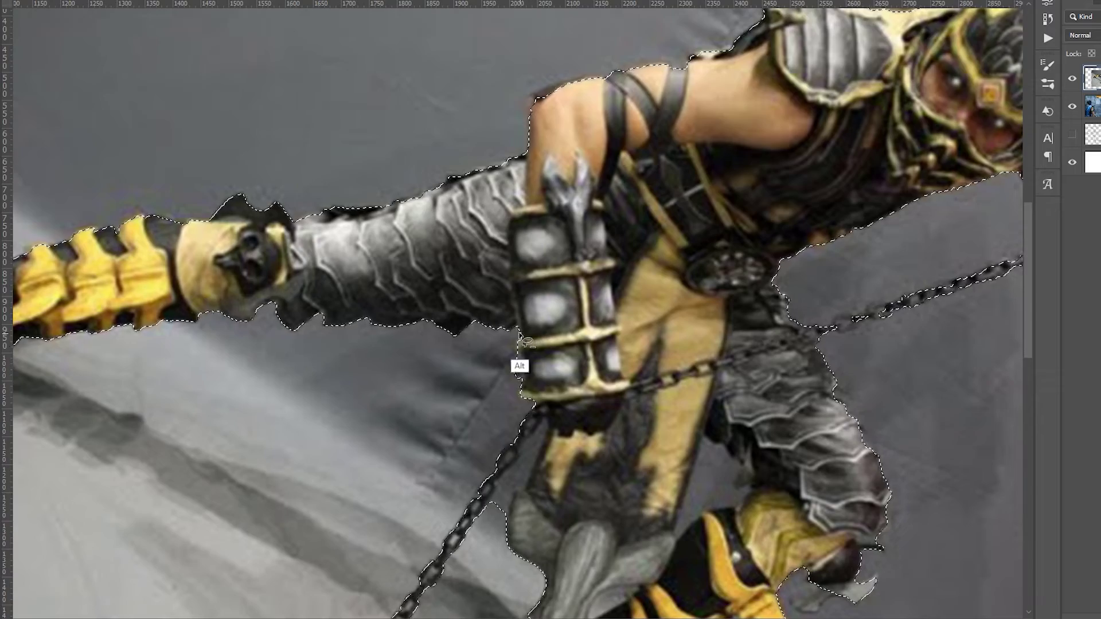
pyautogui.moveTo(553, 407)
pyautogui.mouseDown()
pyautogui.moveTo(596, 344)
pyautogui.moveTo(410, 539)
pyautogui.mouseUp()
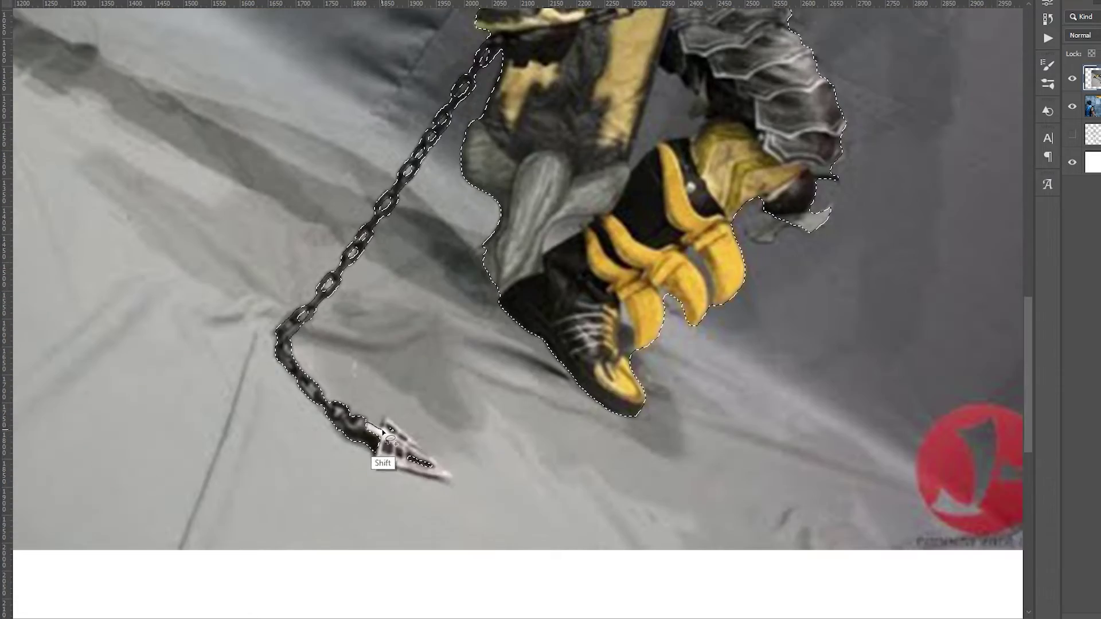
pyautogui.moveTo(384, 424); pyautogui.dragTo(327, 431)
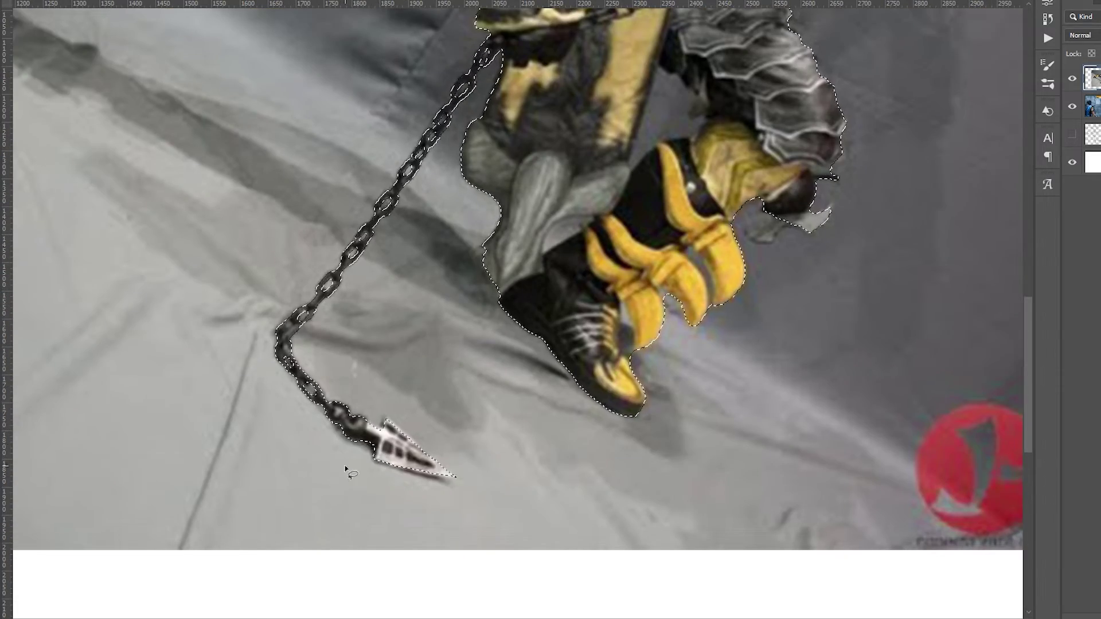
pyautogui.moveTo(627, 164); pyautogui.dragTo(506, 244)
pyautogui.moveTo(507, 450); pyautogui.dragTo(502, 436)
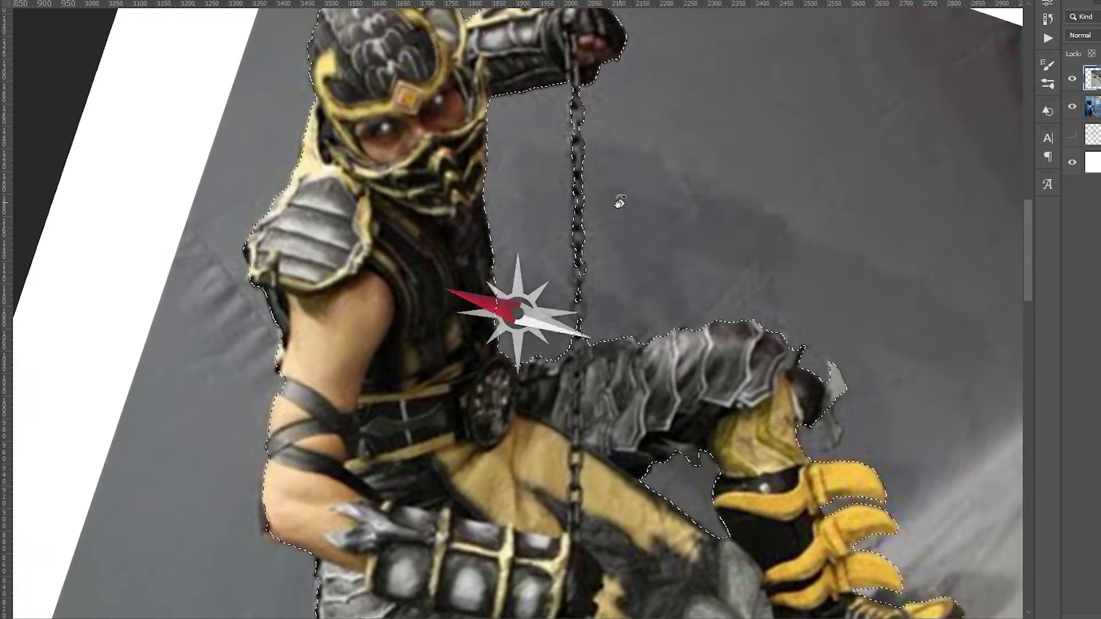
pyautogui.moveTo(580, 331); pyautogui.dragTo(575, 270)
pyautogui.moveTo(656, 121); pyautogui.dragTo(648, 127)
pyautogui.moveTo(651, 283); pyautogui.dragTo(734, 154)
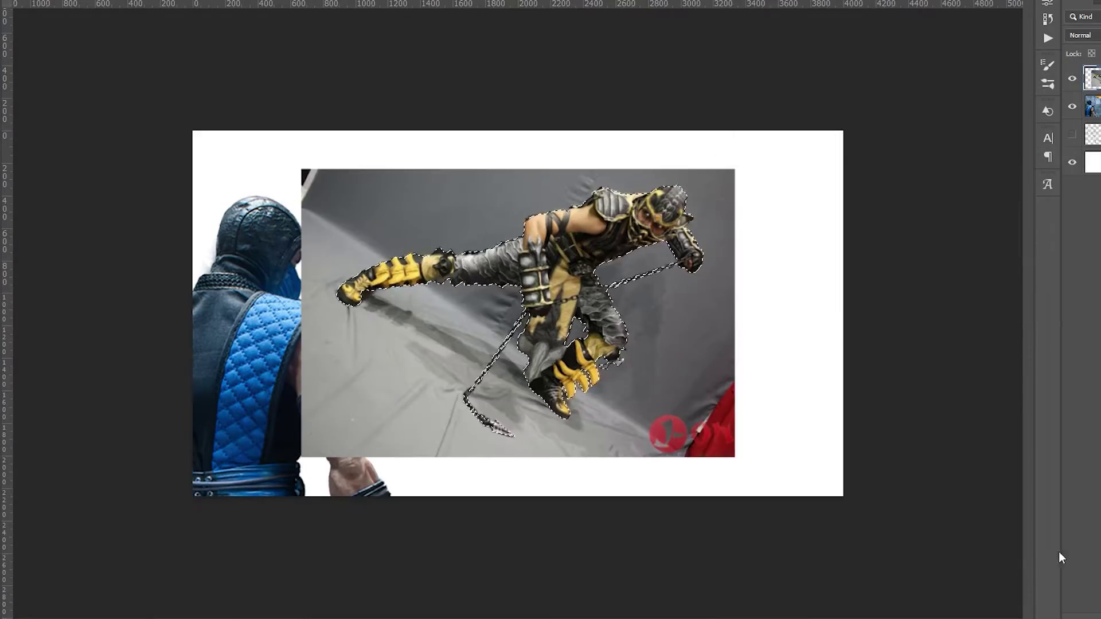
# - Delete the grey backdrop around Scorpion, then rotate and shrink him
pyautogui.hotkey('ctrl', 'shift', 'i')
pyautogui.press('Delete')
pyautogui.hotkey('ctrl', 't')
pyautogui.moveTo(802, 321); pyautogui.dragTo(791, 347)
pyautogui.moveTo(634, 81)
pyautogui.mouseDown()
pyautogui.moveTo(687, 248)
pyautogui.moveTo(682, 226)
pyautogui.mouseUp()
pyautogui.press('Return')
# - Pan around Scorpion to check his cut-out edges, then fit the composition on screen
pyautogui.keyDown('alt'); pyautogui.scroll(3, 682, 225); pyautogui.keyUp('alt')
pyautogui.keyDown('alt'); pyautogui.scroll(3, 745, 226); pyautogui.keyUp('alt')
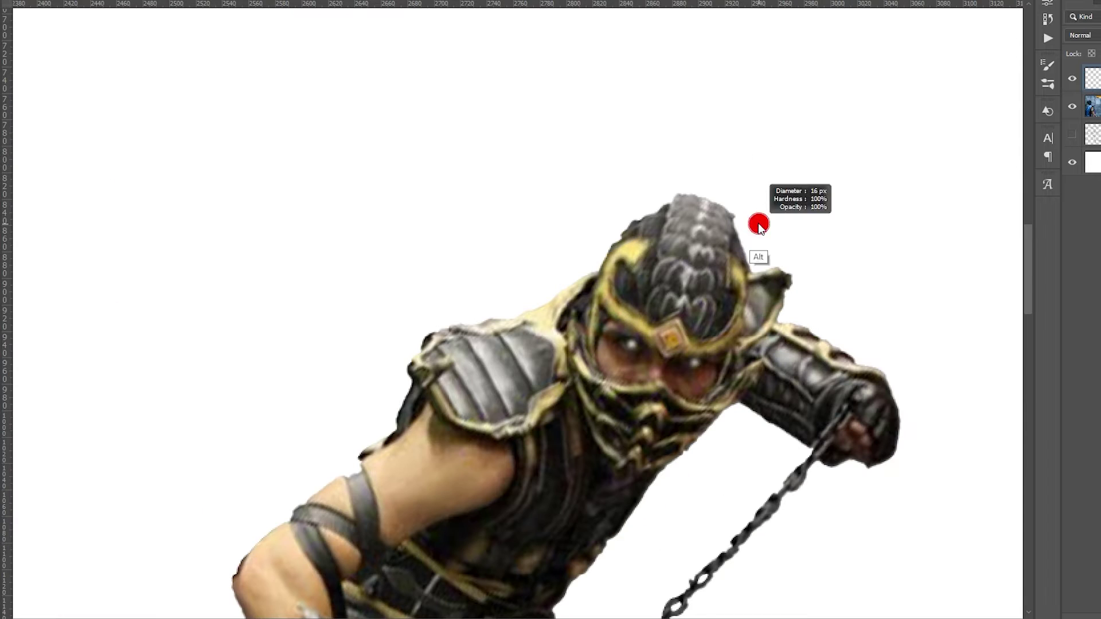
pyautogui.scroll(-2, 561, 304)
pyautogui.hscroll(-3, 492, 392)
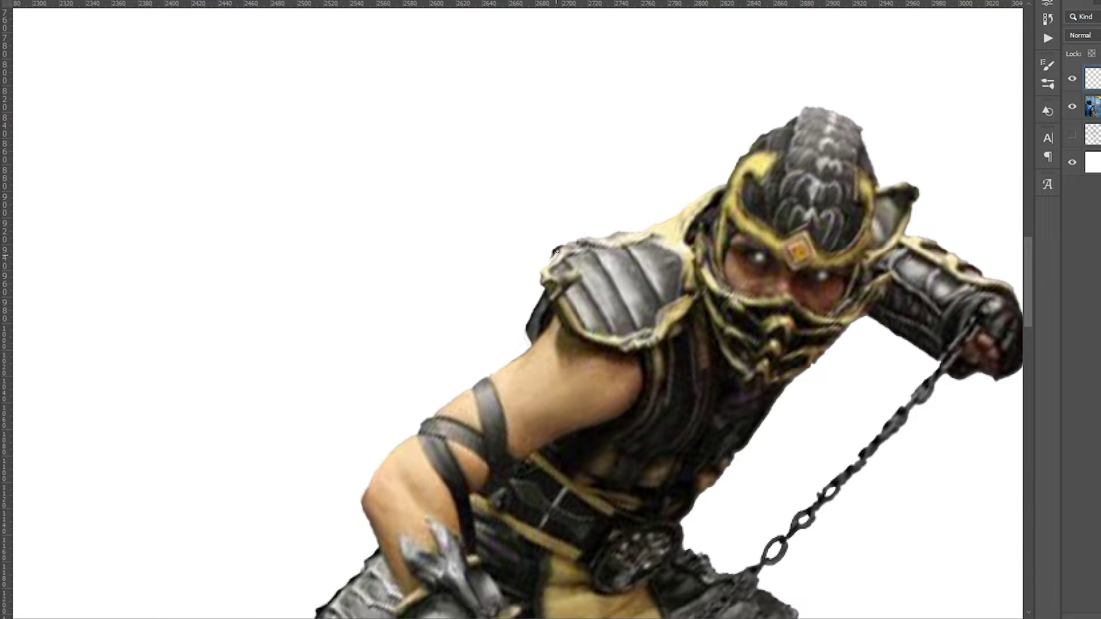
pyautogui.scroll(-5, 555, 250)
pyautogui.hscroll(-5, 842, 281)
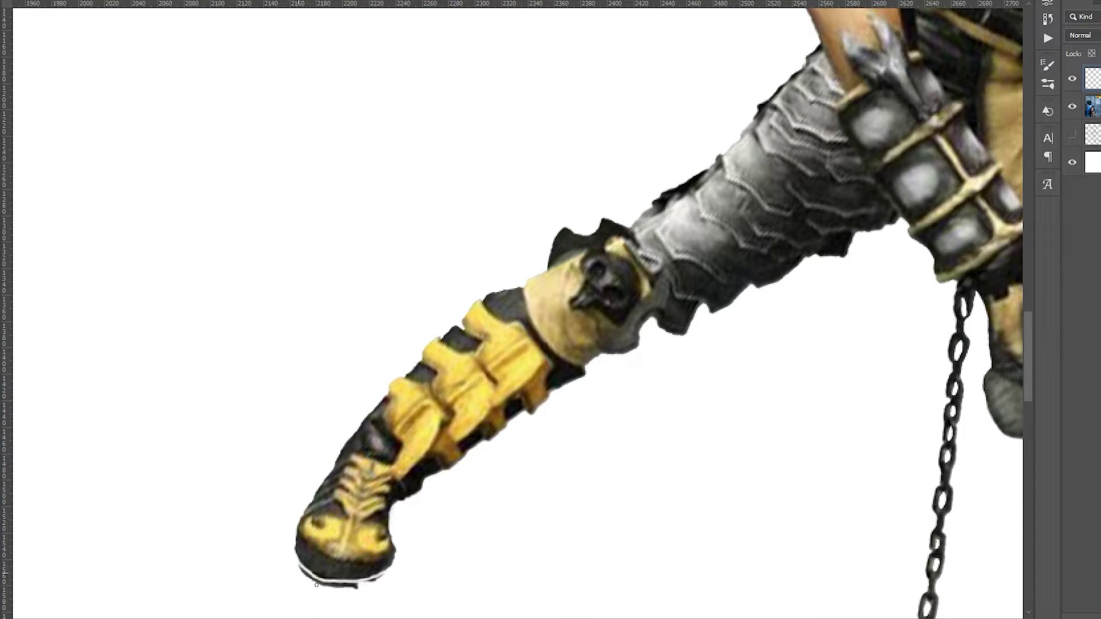
pyautogui.hscroll(4, 548, 450)
pyautogui.scroll(3, 504, 259)
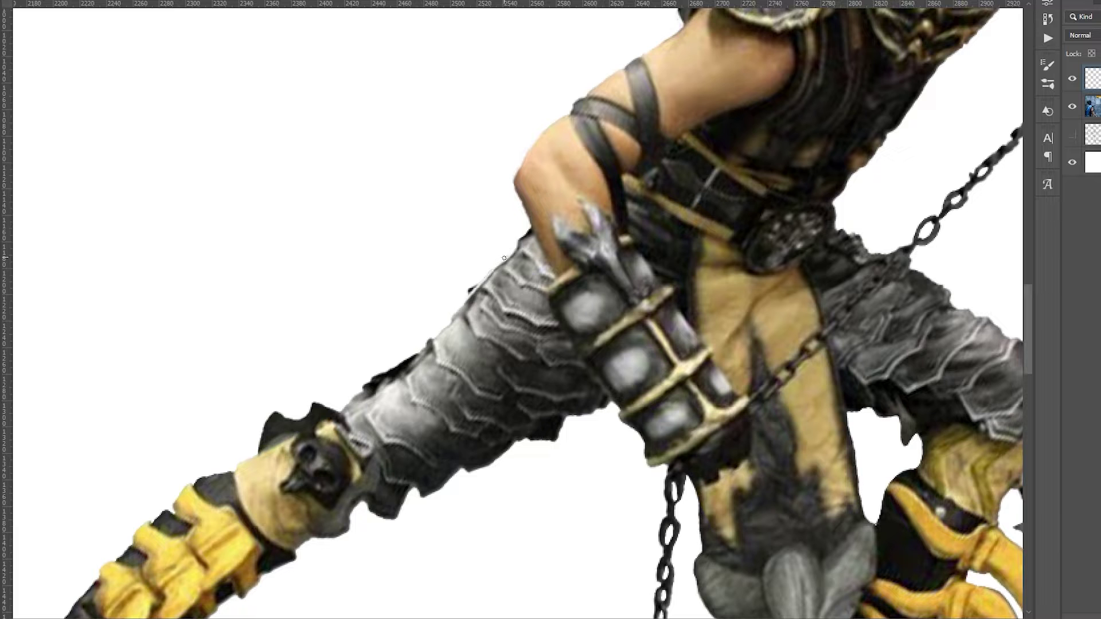
pyautogui.hscroll(5, 392, 375)
pyautogui.scroll(-2, 364, 501)
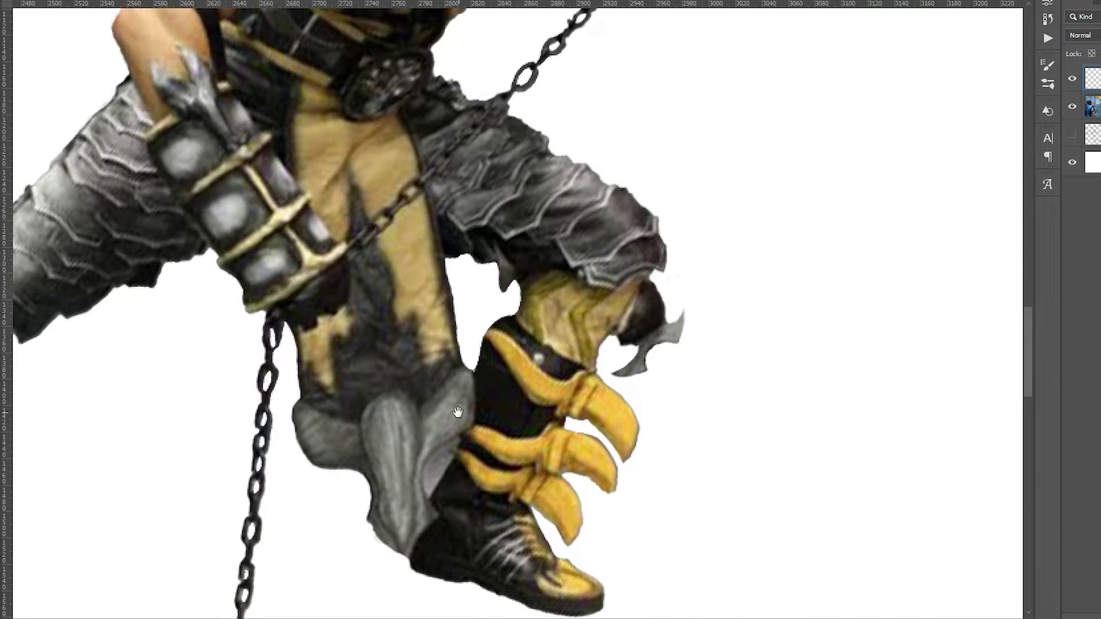
pyautogui.hscroll(-2, 457, 413)
pyautogui.scroll(2, 458, 412)
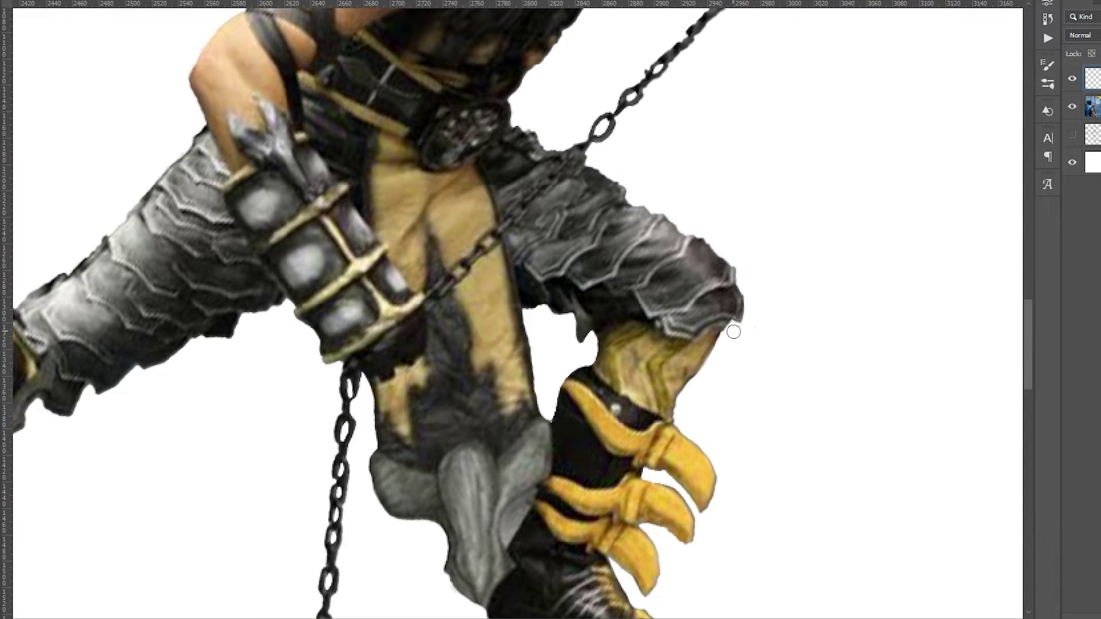
pyautogui.scroll(3, 733, 332)
pyautogui.hscroll(1, 676, 422)
pyautogui.scroll(1, 658, 233)
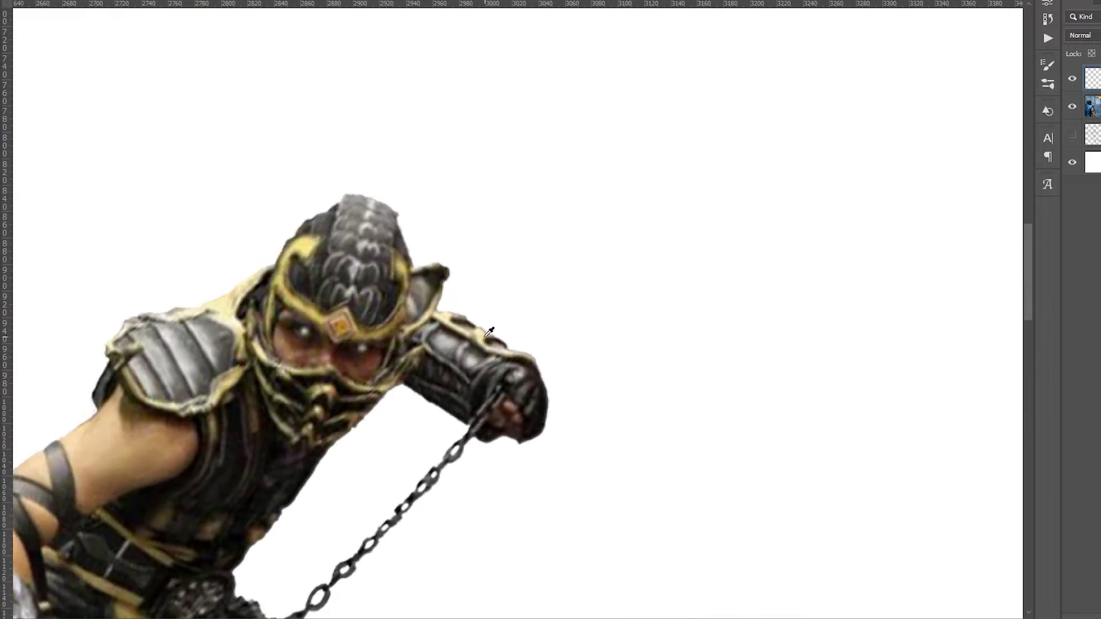
pyautogui.hotkey('ctrl', '0')
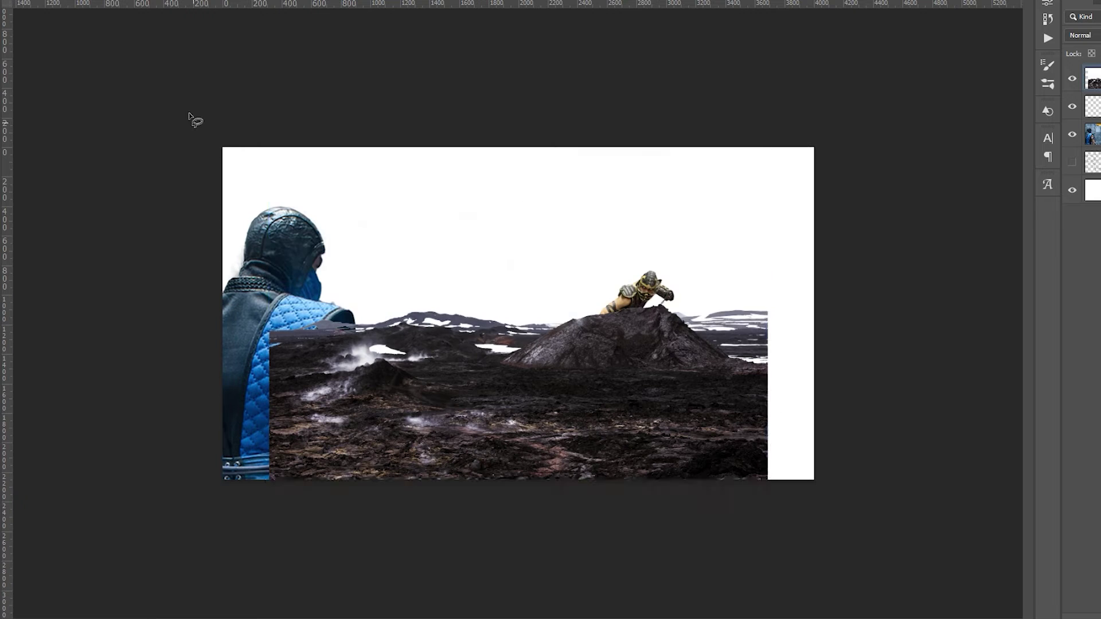
# - Resize the placed rocky landscape photo and commit its transform
pyautogui.moveTo(725, 251); pyautogui.dragTo(711, 283)
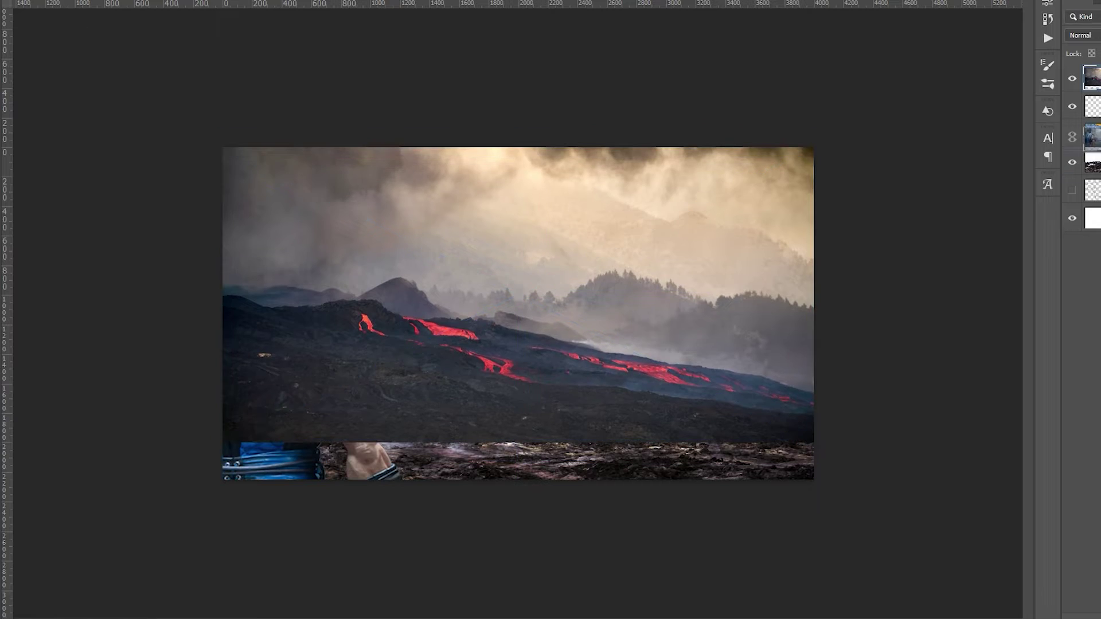
pyautogui.press('Return')
pyautogui.hotkey('ctrl', '0')
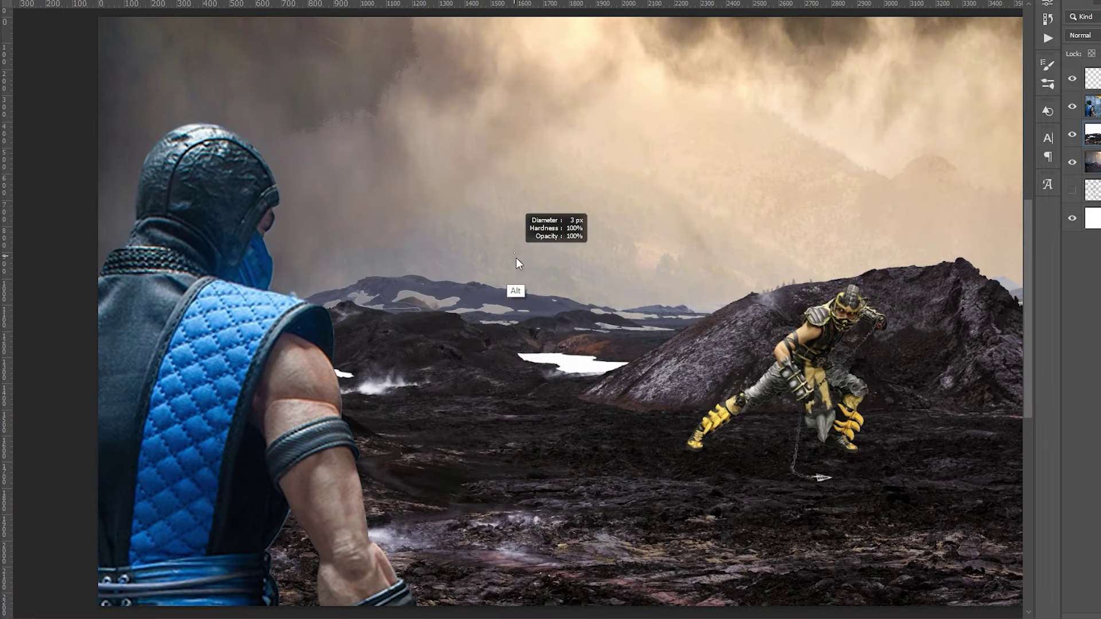
# - Paint the layer mask to blend hazy sky over the distant mountain ridge
pyautogui.moveTo(386, 258)
pyautogui.mouseDown()
pyautogui.moveTo(550, 285)
pyautogui.moveTo(705, 292)
pyautogui.mouseUp()
pyautogui.hscroll(5, 669, 304)
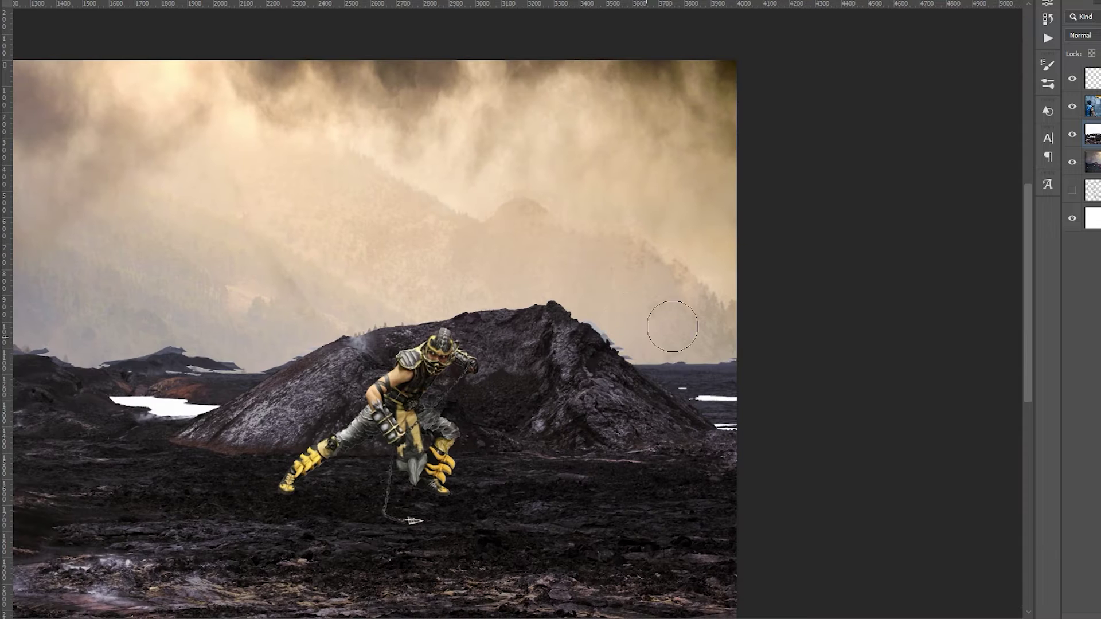
pyautogui.click(740, 340)
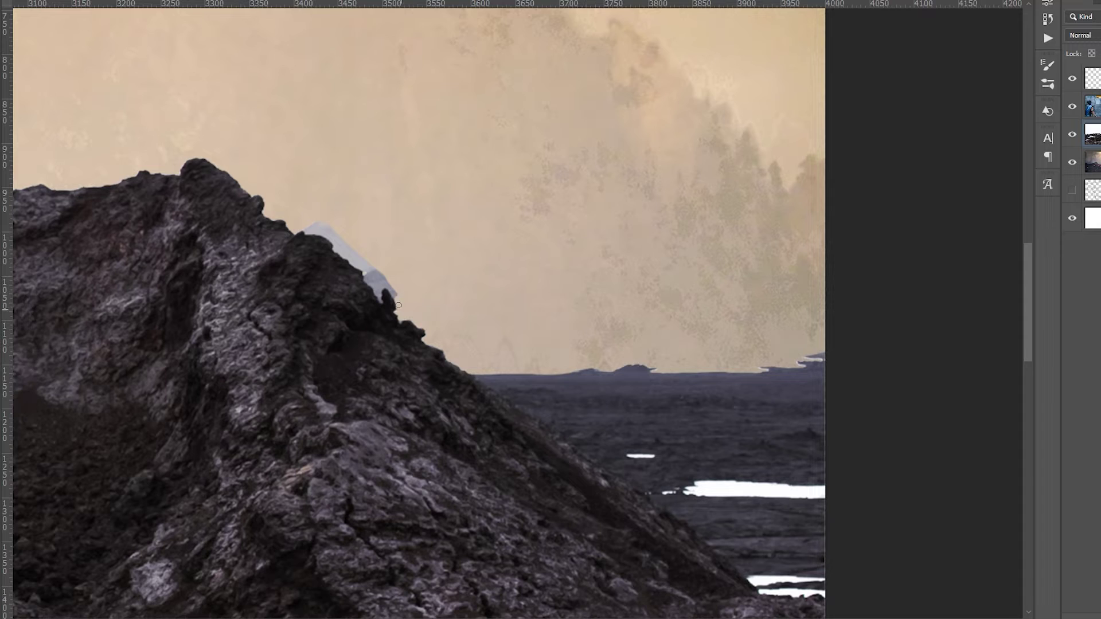
pyautogui.hscroll(-10, 338, 248)
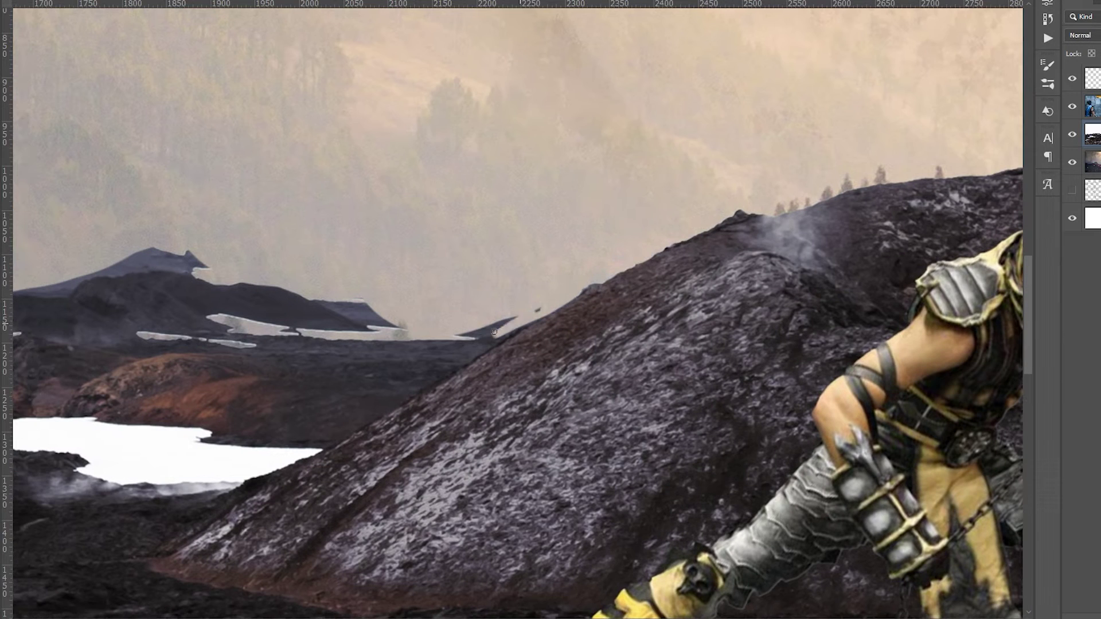
pyautogui.hscroll(-3, 576, 287)
pyautogui.moveTo(308, 254)
pyautogui.mouseDown()
pyautogui.moveTo(602, 282)
pyautogui.moveTo(508, 248)
pyautogui.mouseUp()
pyautogui.hscroll(-3, 509, 249)
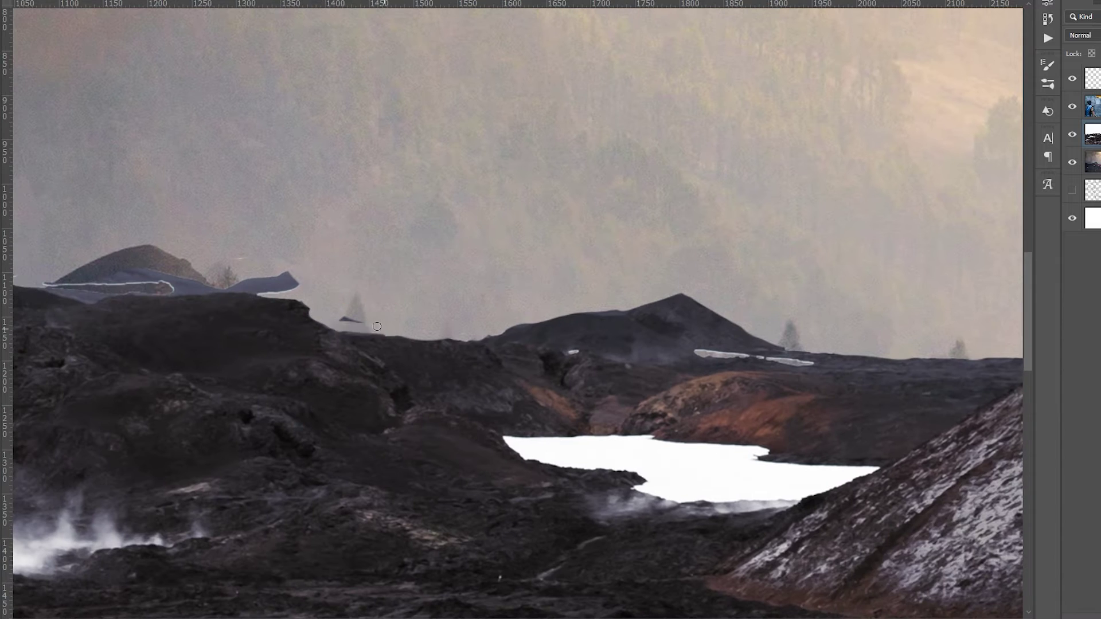
pyautogui.hscroll(-4, 264, 282)
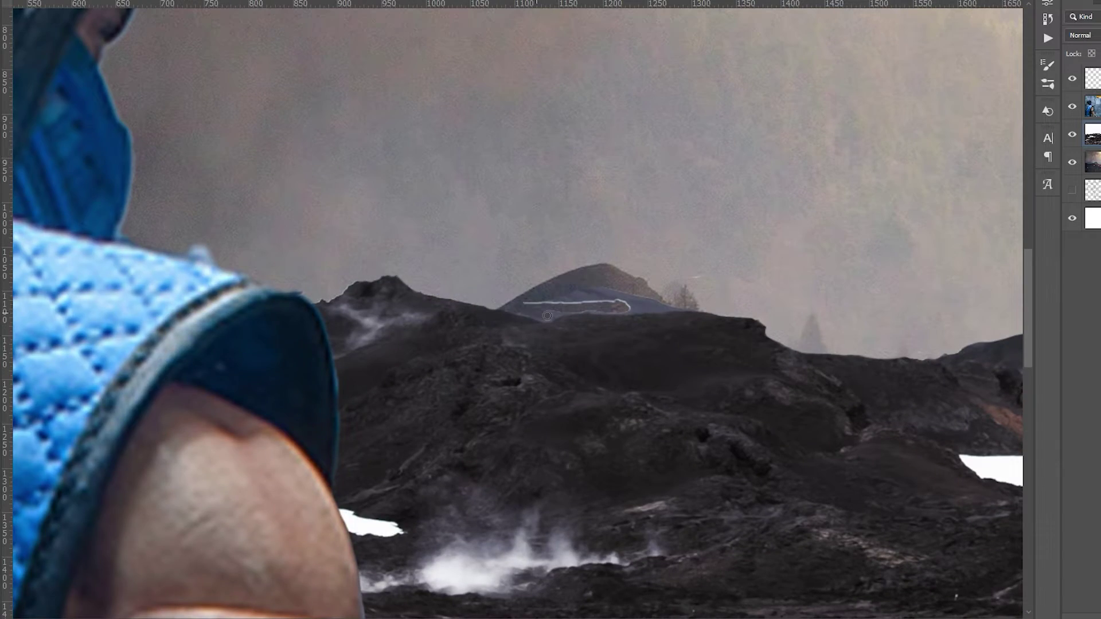
pyautogui.hscroll(4, 584, 315)
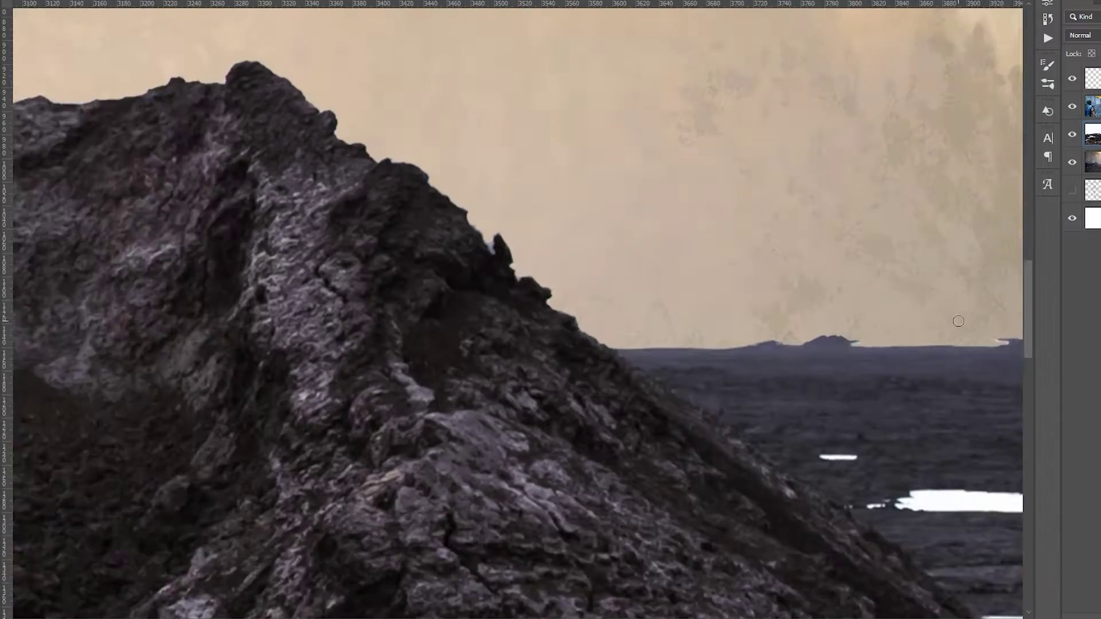
pyautogui.hotkey('ctrl', '0')
# - Scale up Sub-Zero in the foreground and enlarge Scorpion around his centre
pyautogui.hotkey('ctrl', 't')
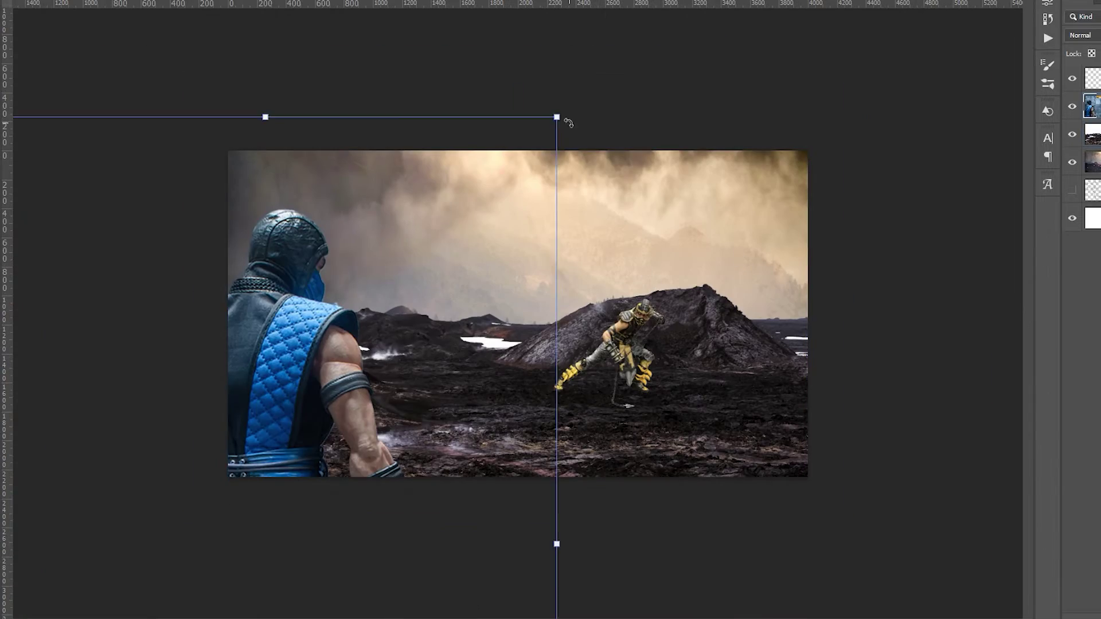
pyautogui.moveTo(566, 116); pyautogui.dragTo(604, 74)
pyautogui.press('Return')
pyautogui.moveTo(707, 284); pyautogui.dragTo(723, 270)
pyautogui.press('Return')
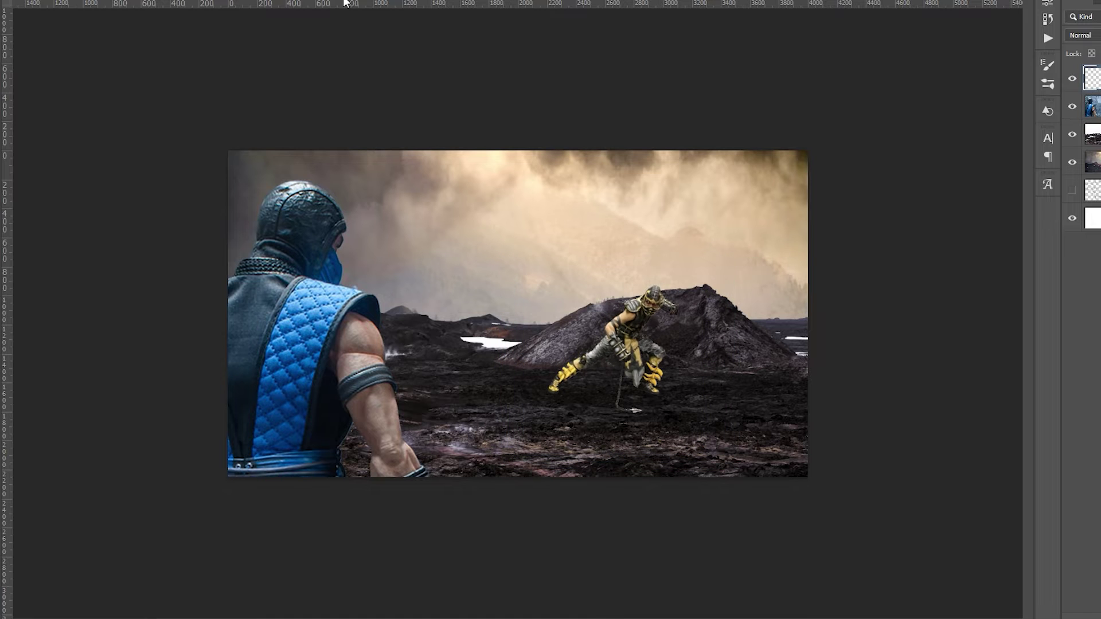
# - Paste the mountain-river photo, mask it to its selection and reposition it
pyautogui.hotkey('ctrl', 'v')
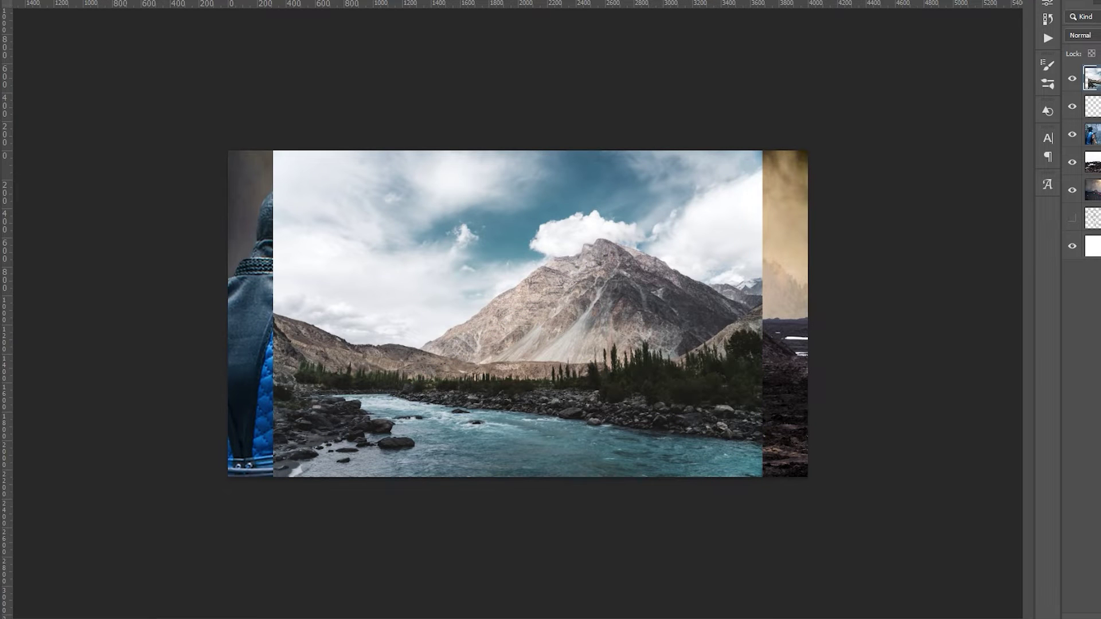
pyautogui.hotkey('ctrl', '[')
pyautogui.hotkey('ctrl', '[')
pyautogui.hotkey('ctrl', '[')
pyautogui.hotkey('ctrl', 't')
pyautogui.moveTo(763, 232)
pyautogui.mouseDown()
pyautogui.moveTo(769, 204)
pyautogui.moveTo(715, 252)
pyautogui.mouseUp()
pyautogui.press('Return')
# - Add a masked distant mountain ridge shifted left, with a darker sky exposure
pyautogui.hotkey('ctrl', 'v')
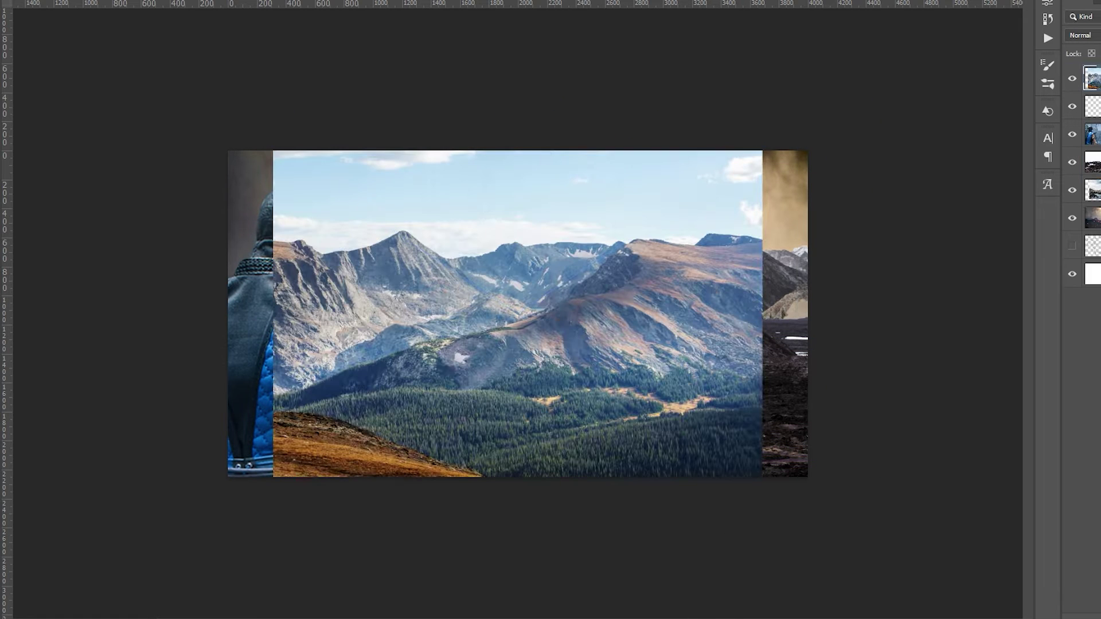
pyautogui.press('Return')
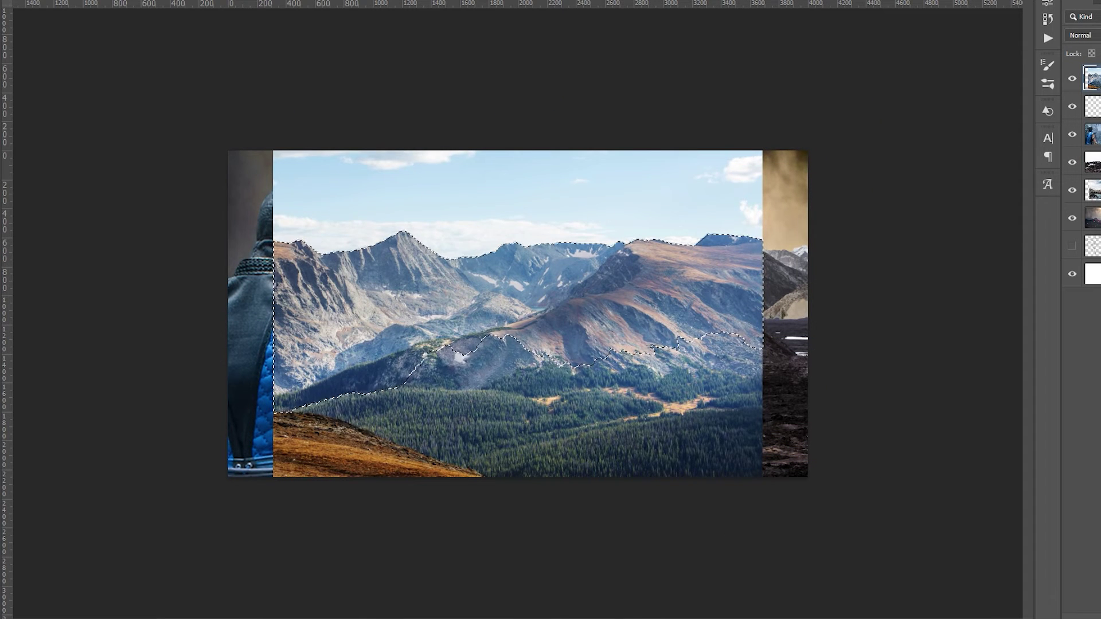
pyautogui.hotkey('ctrl', '[')
pyautogui.hotkey('ctrl', '[')
pyautogui.hotkey('ctrl', '[')
pyautogui.moveTo(500, 233); pyautogui.dragTo(391, 256)
pyautogui.moveTo(951, 80)
pyautogui.mouseDown()
pyautogui.moveTo(925, 80)
pyautogui.moveTo(965, 115)
pyautogui.mouseUp()
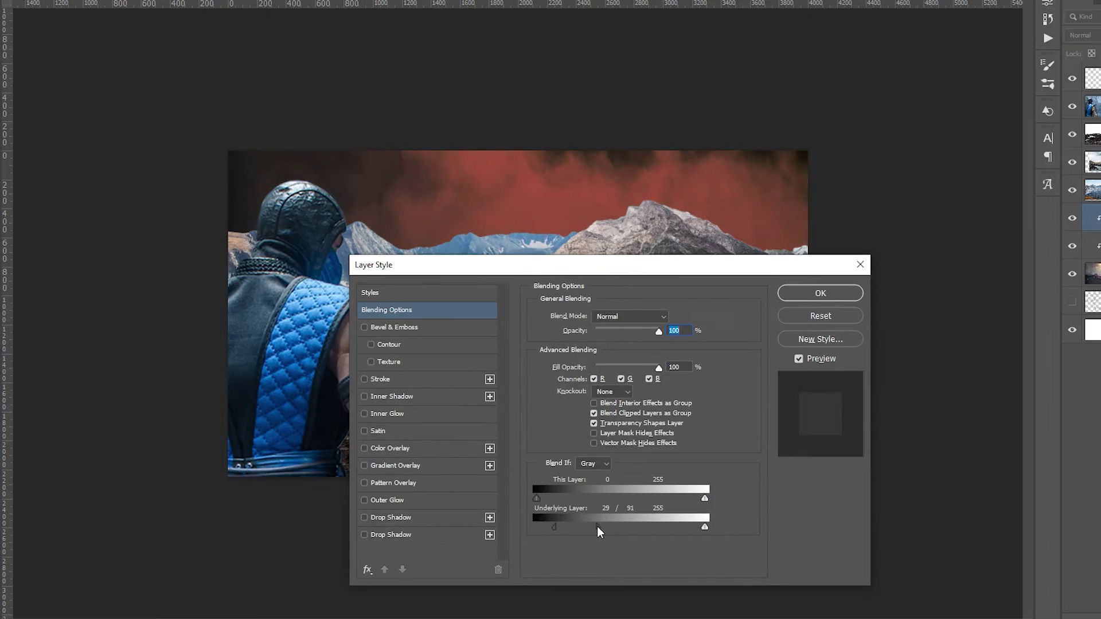
# - Paint a deep red-orange glow across the sky from the centre to the right
pyautogui.press('Return')
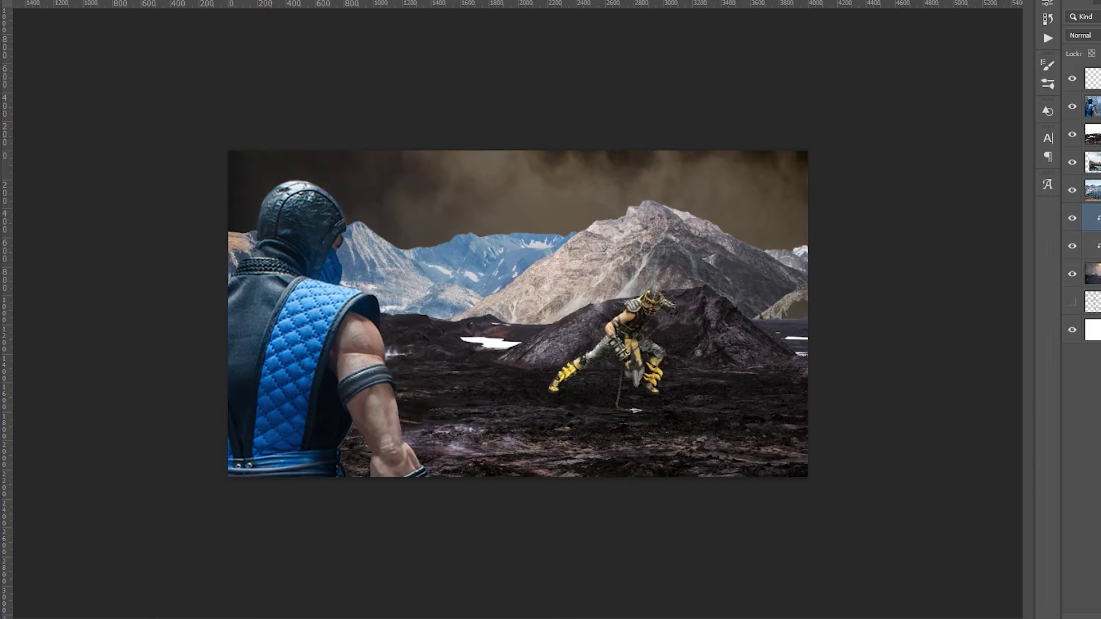
pyautogui.keyDown('alt'); pyautogui.scroll(3, 573, 303); pyautogui.keyUp('alt')
pyautogui.moveTo(961, 282); pyautogui.dragTo(560, 216)
pyautogui.scroll(2, 674, 304)
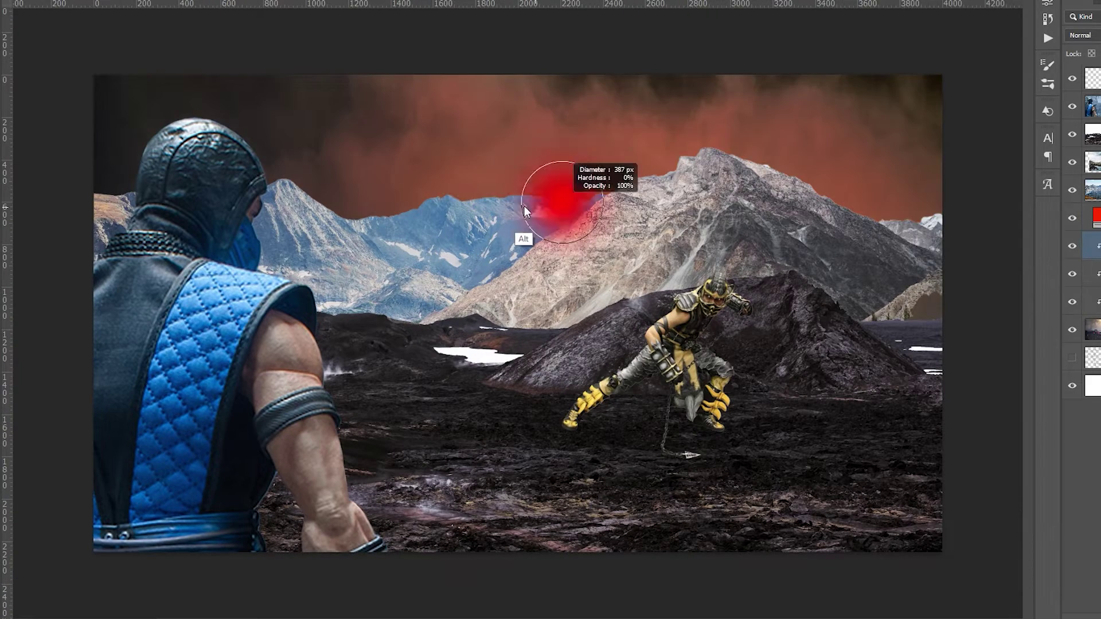
pyautogui.moveTo(561, 197); pyautogui.dragTo(840, 265)
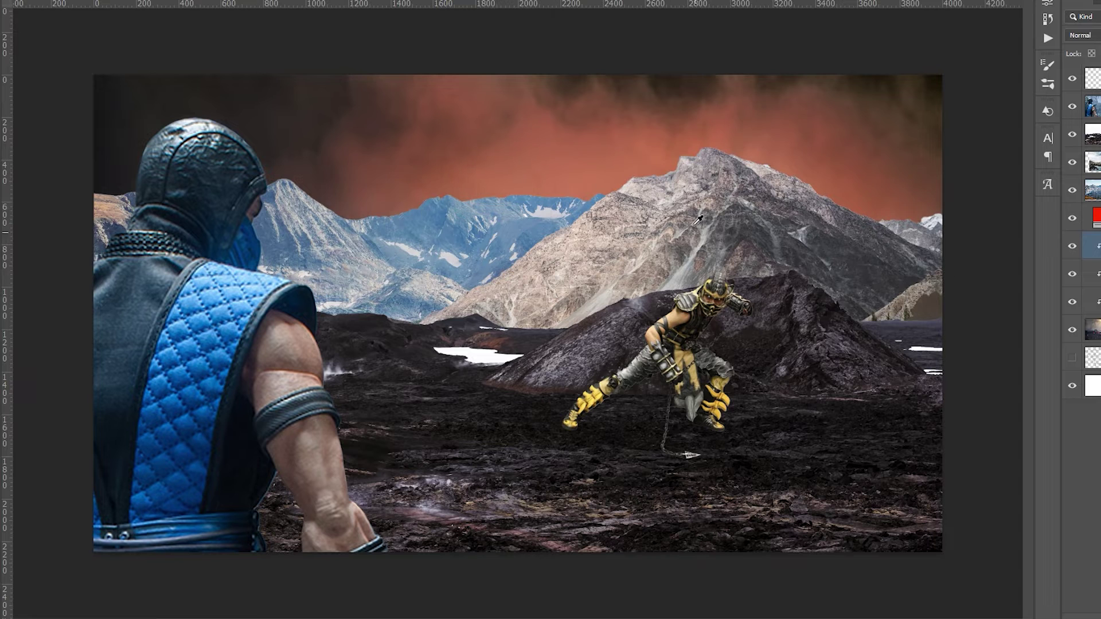
pyautogui.hotkey('ctrl', '-')
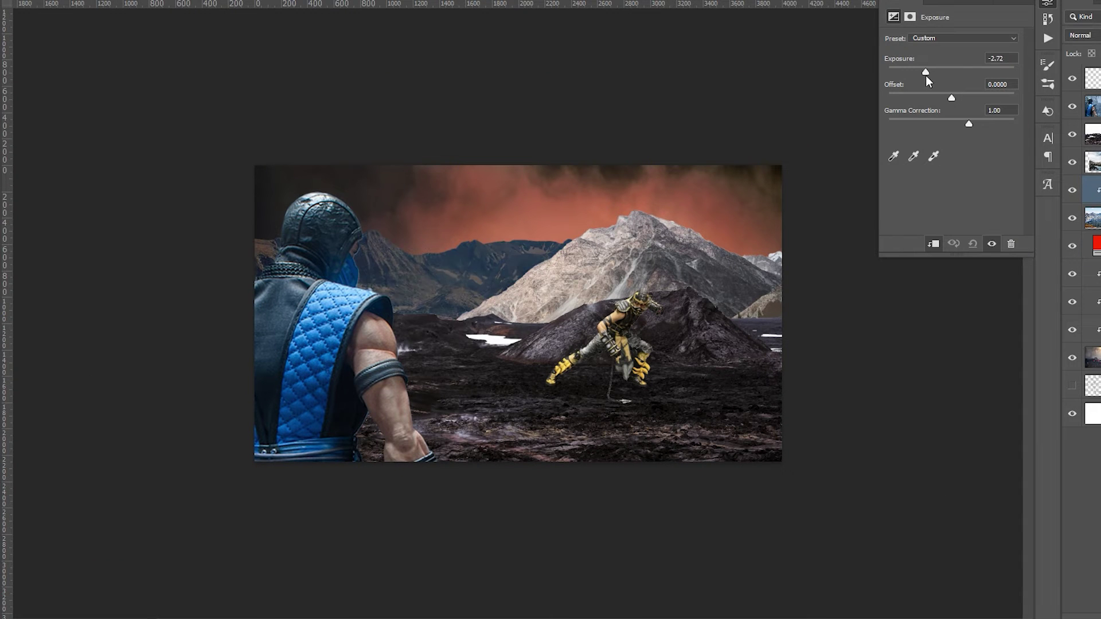
# - Darken the distant mountains with Levels and paint them a deep reddish-brown fill
pyautogui.moveTo(975, 173); pyautogui.dragTo(947, 174)
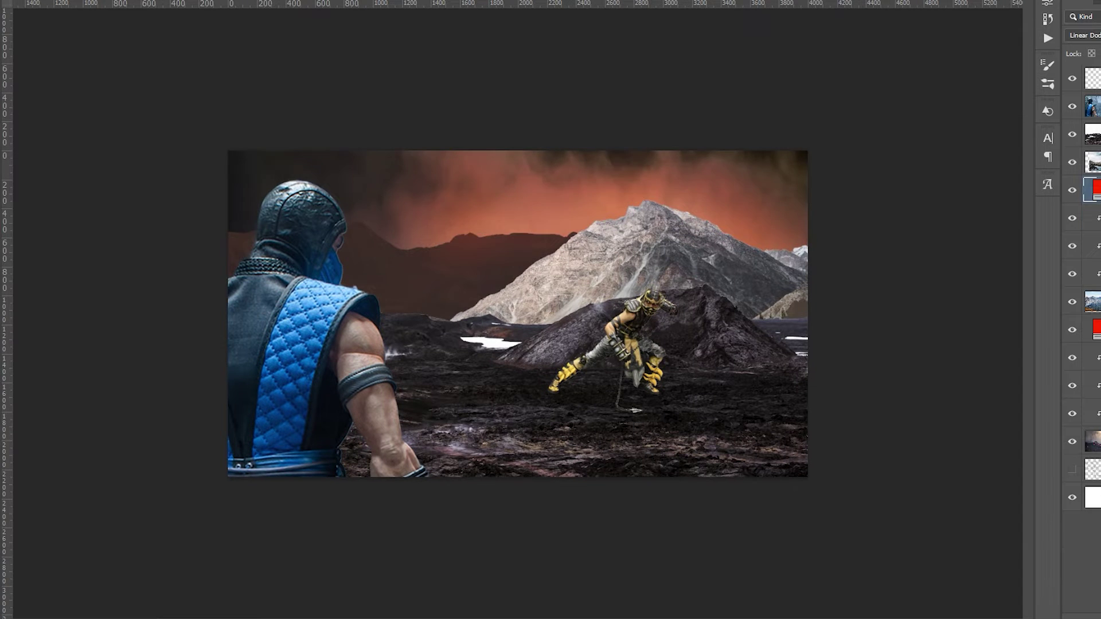
pyautogui.click(491, 238)
pyautogui.click(1027, 99)
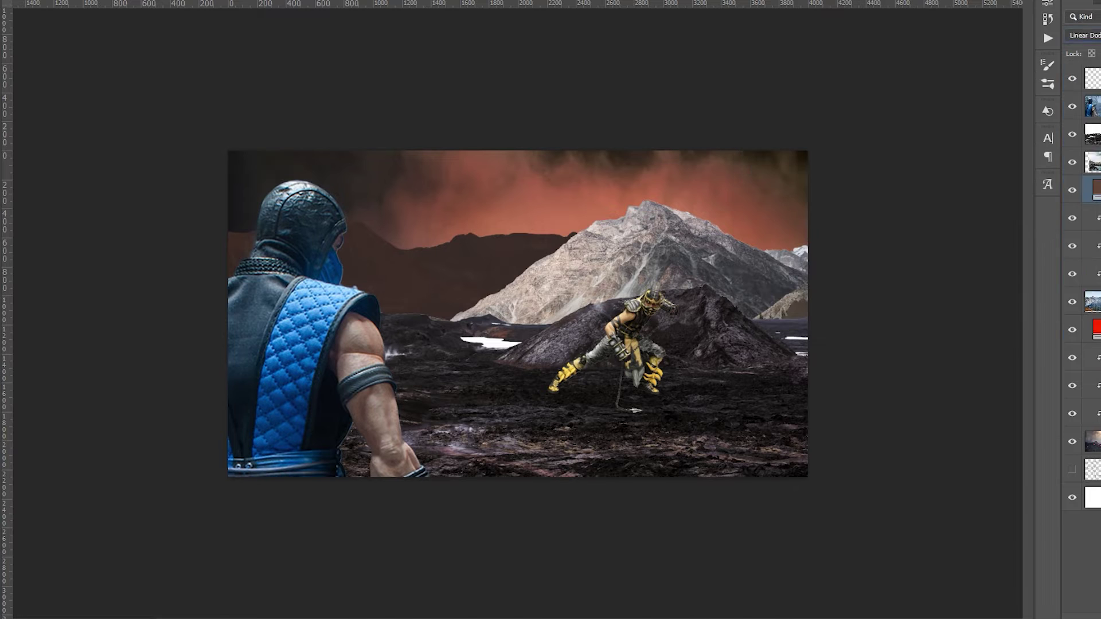
pyautogui.moveTo(539, 246); pyautogui.dragTo(395, 317)
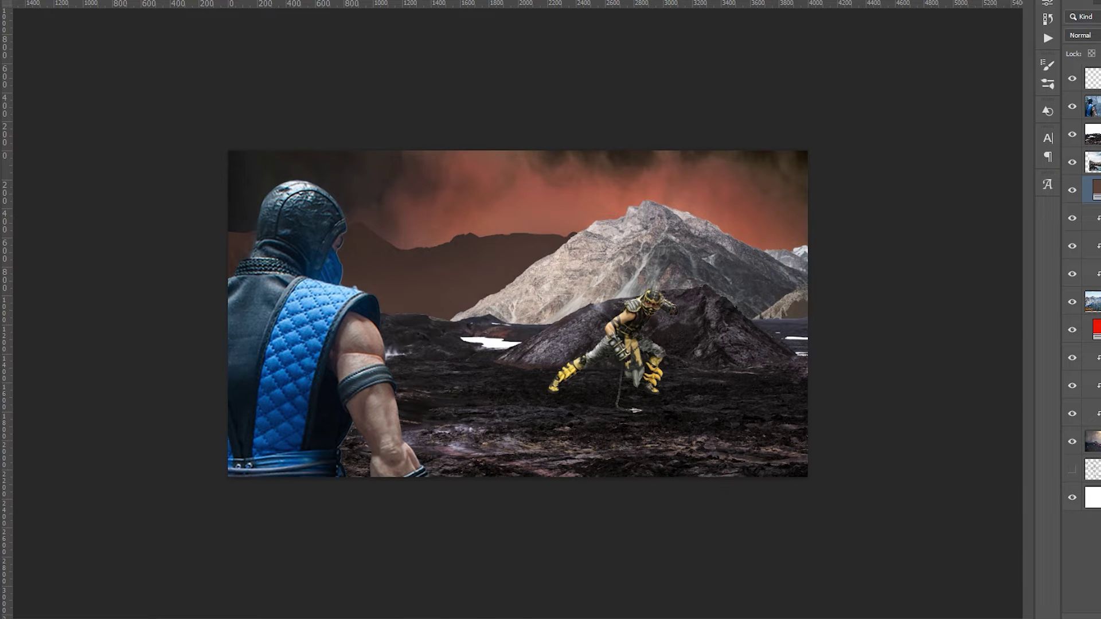
pyautogui.doubleClick(1091, 189)
pyautogui.click(879, 207)
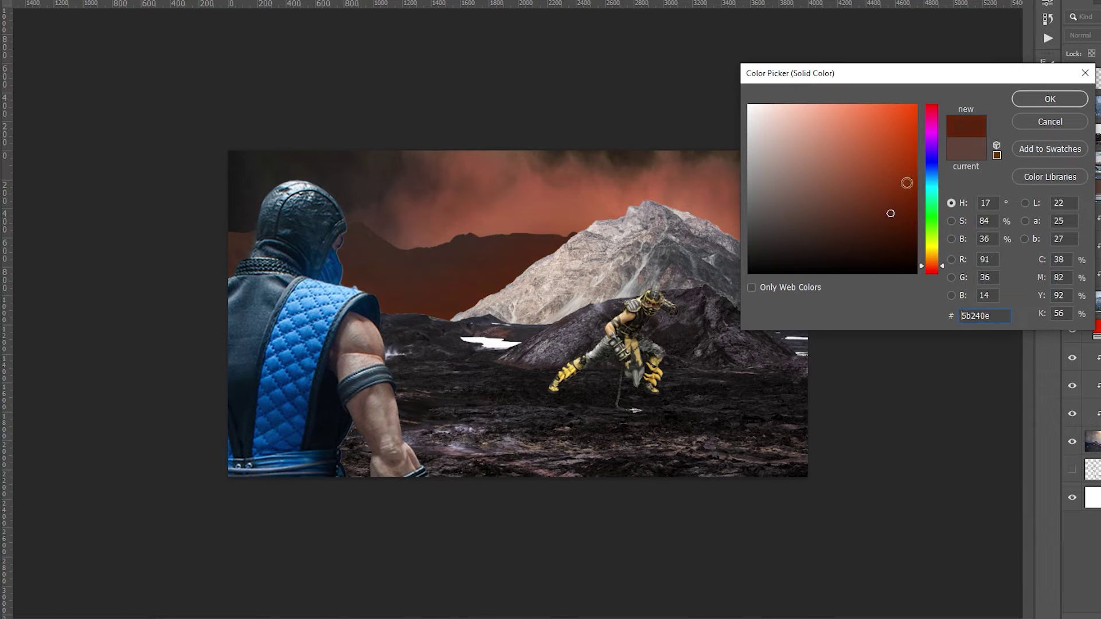
pyautogui.press('Return')
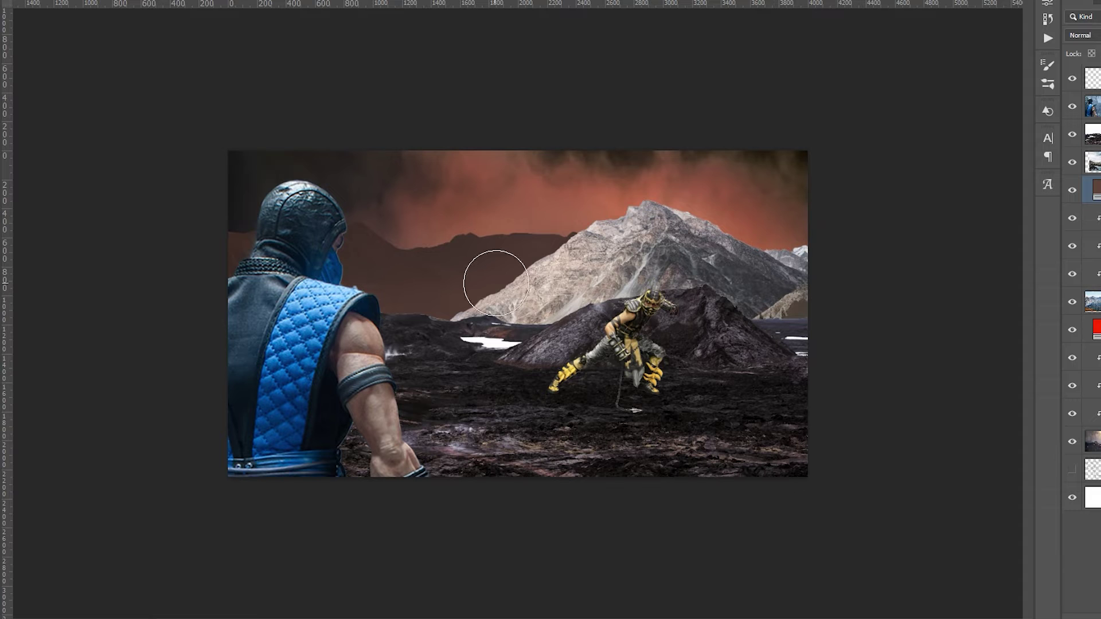
# - Paint an orange-yellow Screen-mode glow along the dark left ridge
pyautogui.click(1082, 35)
pyautogui.click(1082, 172)
pyautogui.moveTo(548, 231); pyautogui.dragTo(391, 232)
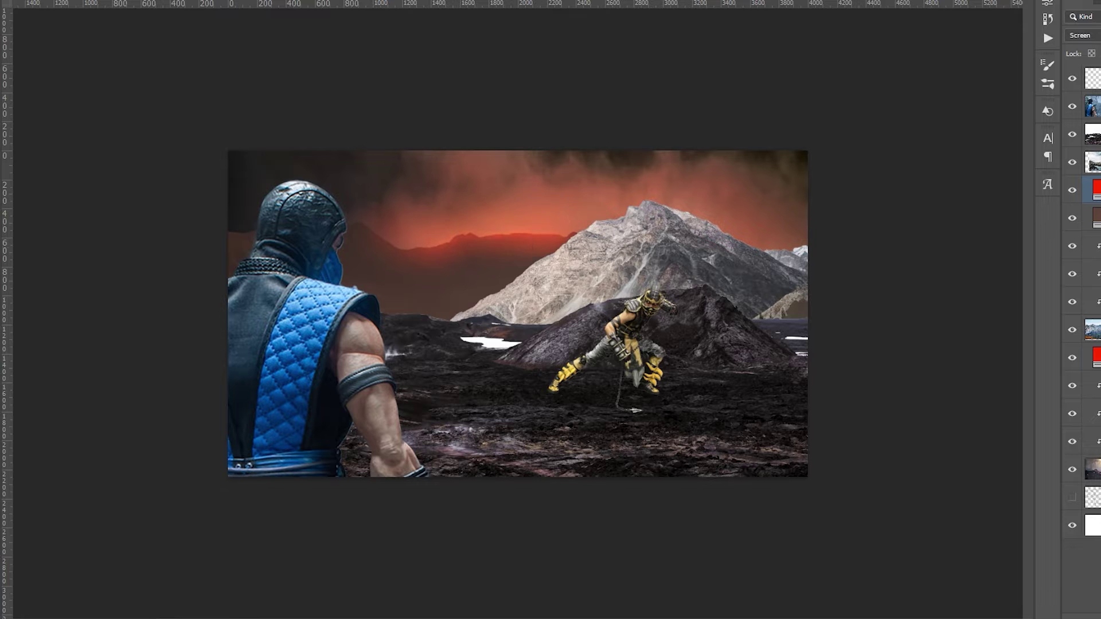
pyautogui.doubleClick(1092, 190)
pyautogui.click(1051, 94)
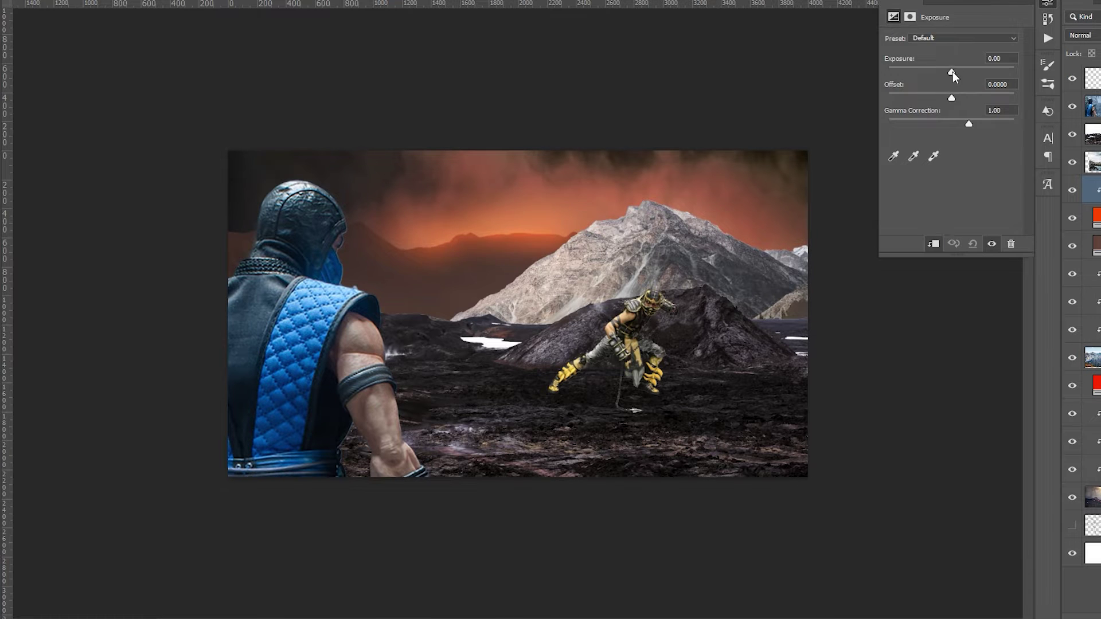
pyautogui.moveTo(590, 229); pyautogui.dragTo(533, 227)
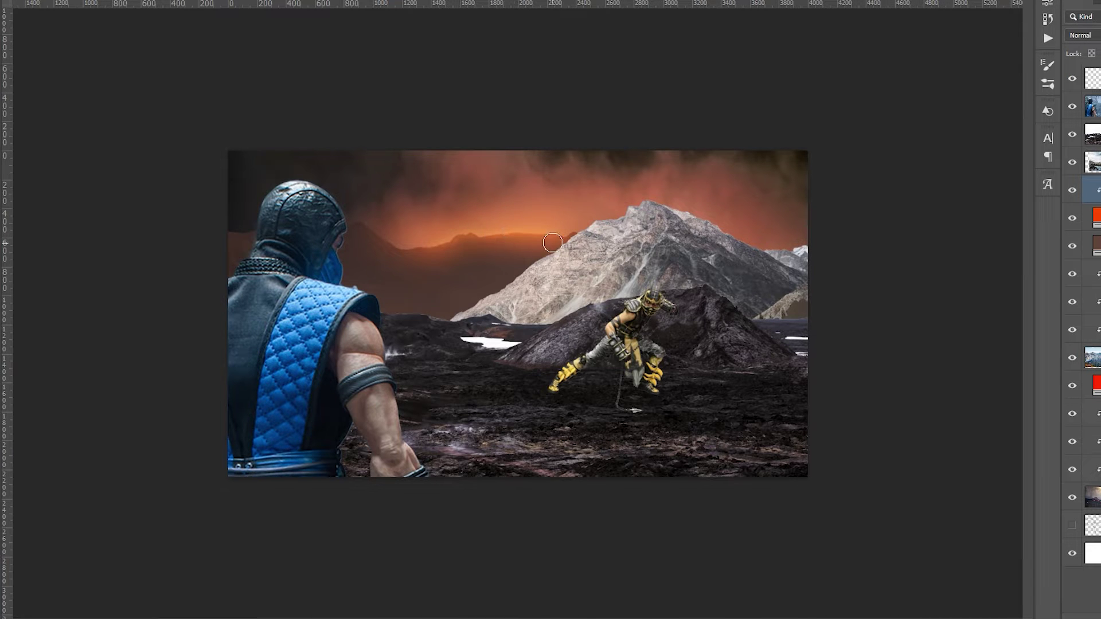
pyautogui.hotkey('ctrl', 'z')
pyautogui.scroll(-2, 542, 179)
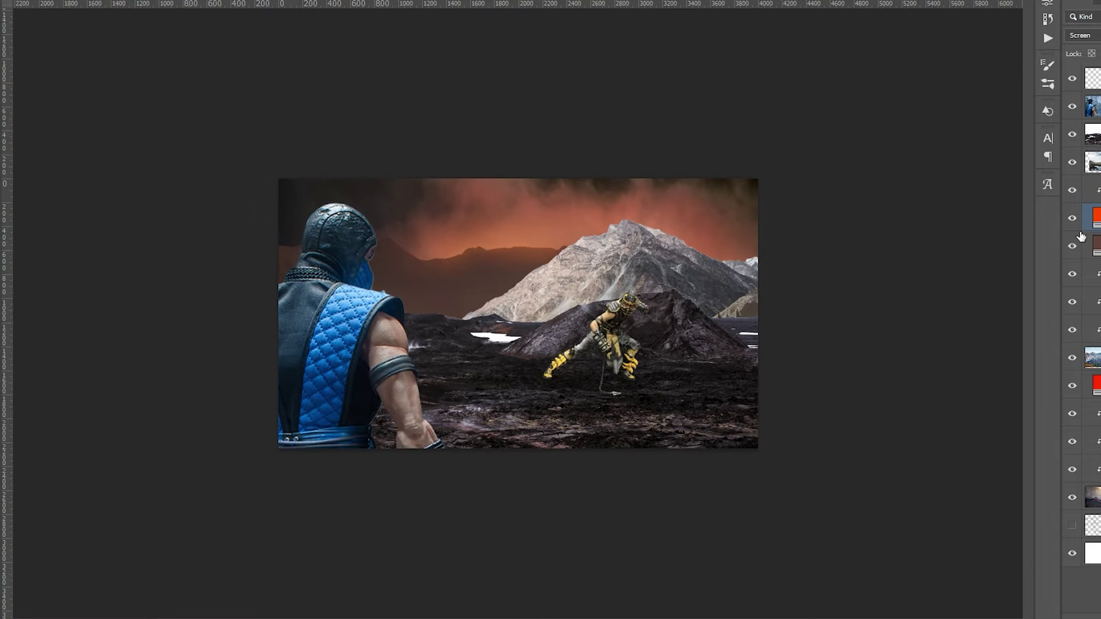
pyautogui.hotkey('ctrl', '+')
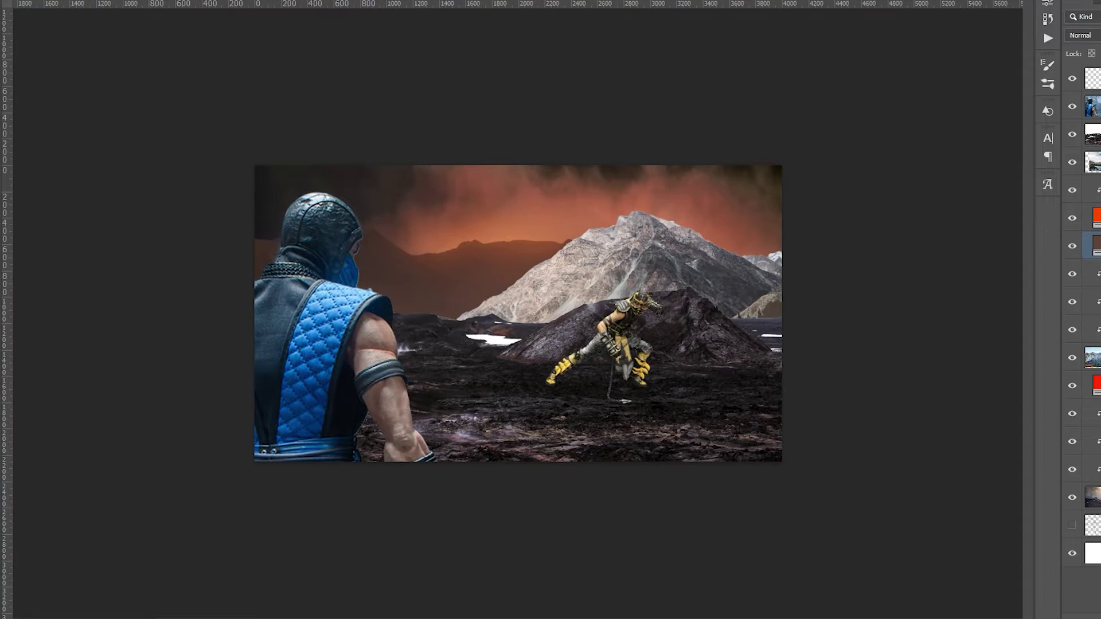
# - Add a colorized Hue/Saturation layer tinting the ridges orange, blended with Blend If
pyautogui.hotkey('ctrl', 'shift', 'alt', 'n')
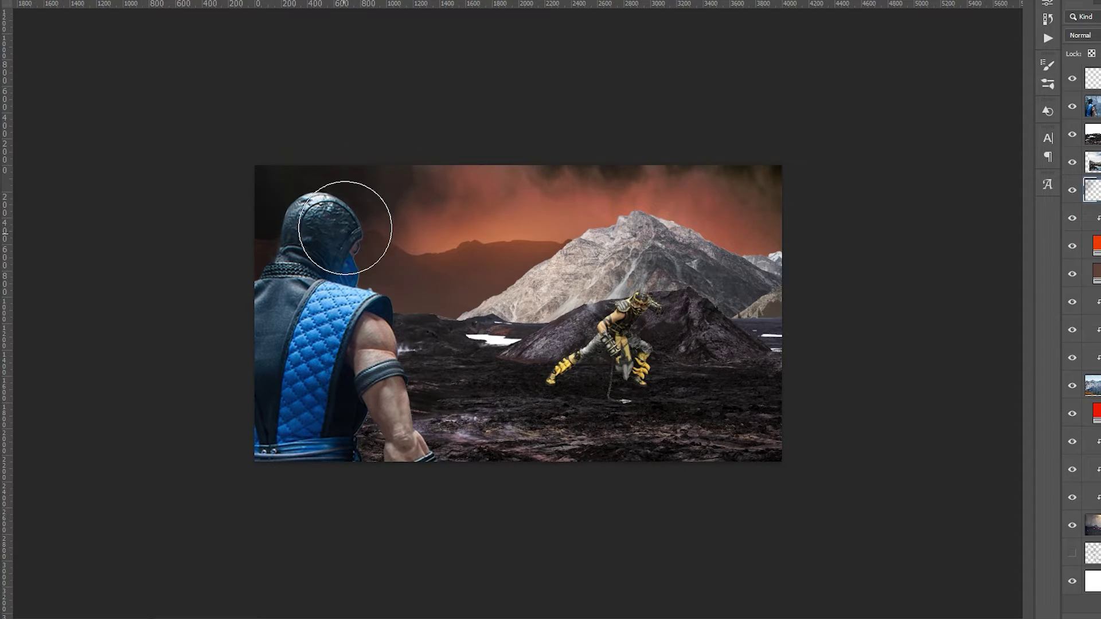
pyautogui.hotkey('ctrl', '0')
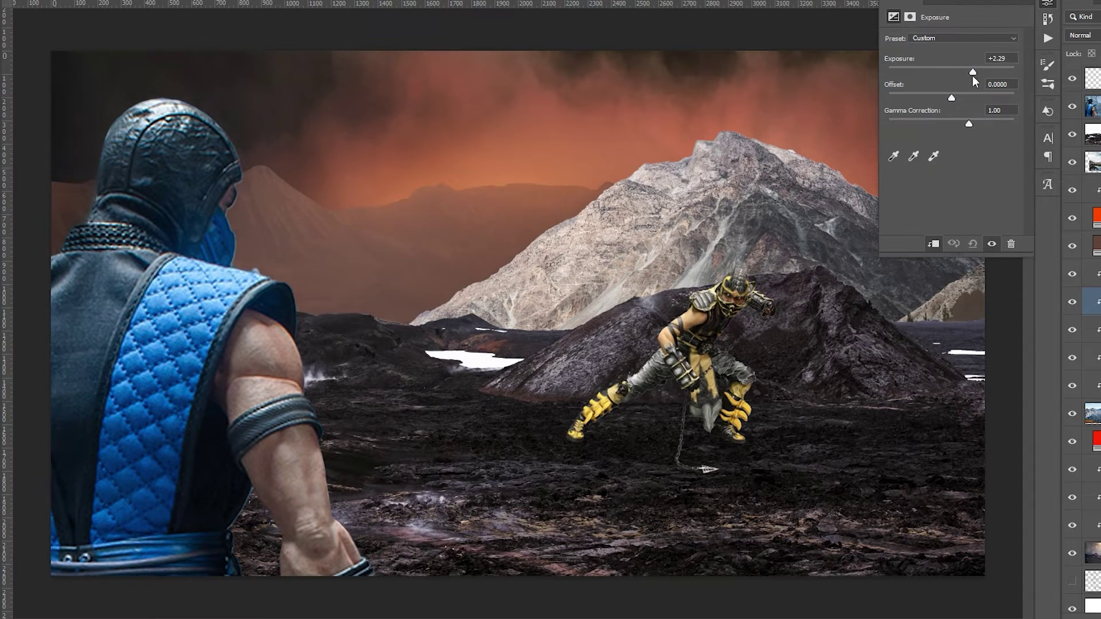
pyautogui.scroll(3, 270, 204)
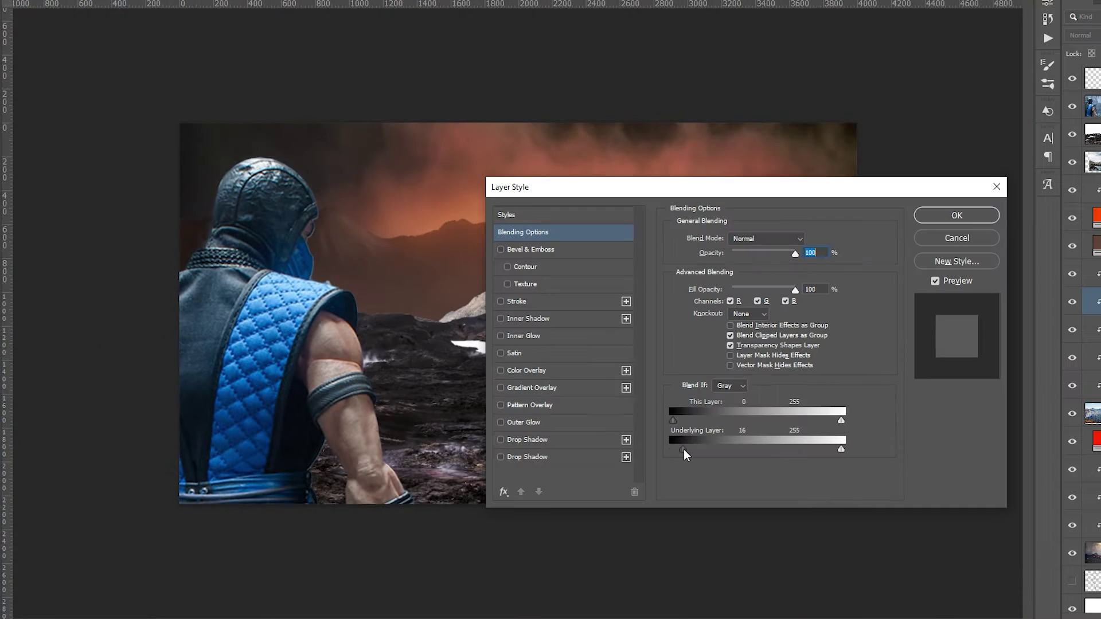
pyautogui.moveTo(683, 449); pyautogui.dragTo(713, 449)
pyautogui.hotkey('ctrl', '0')
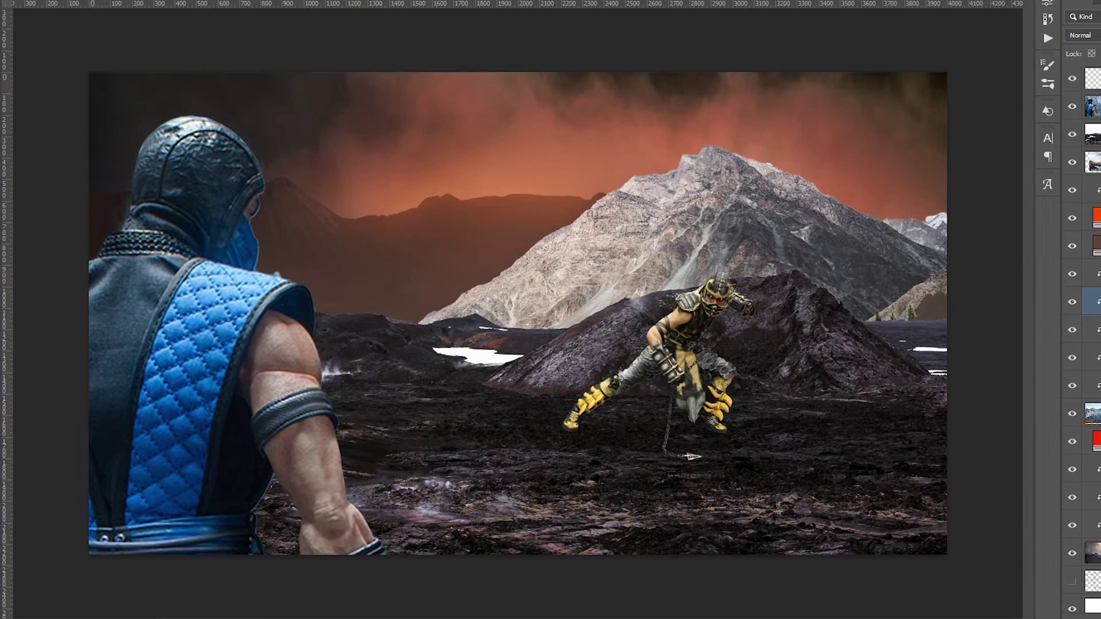
pyautogui.click(955, 159)
pyautogui.moveTo(951, 141); pyautogui.dragTo(996, 142)
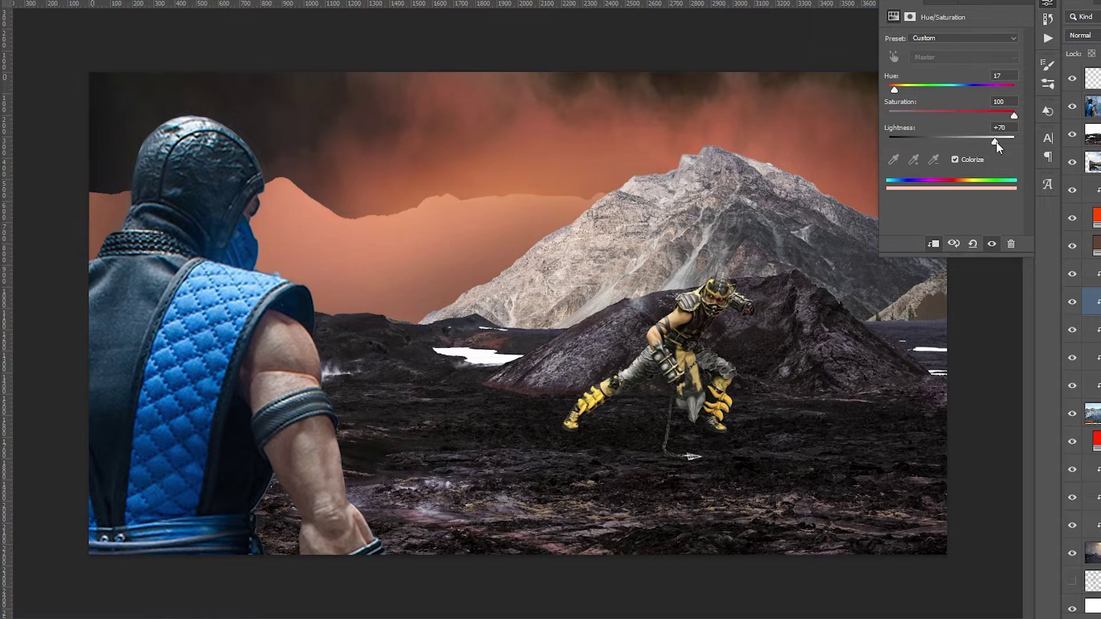
pyautogui.moveTo(702, 449); pyautogui.dragTo(711, 453)
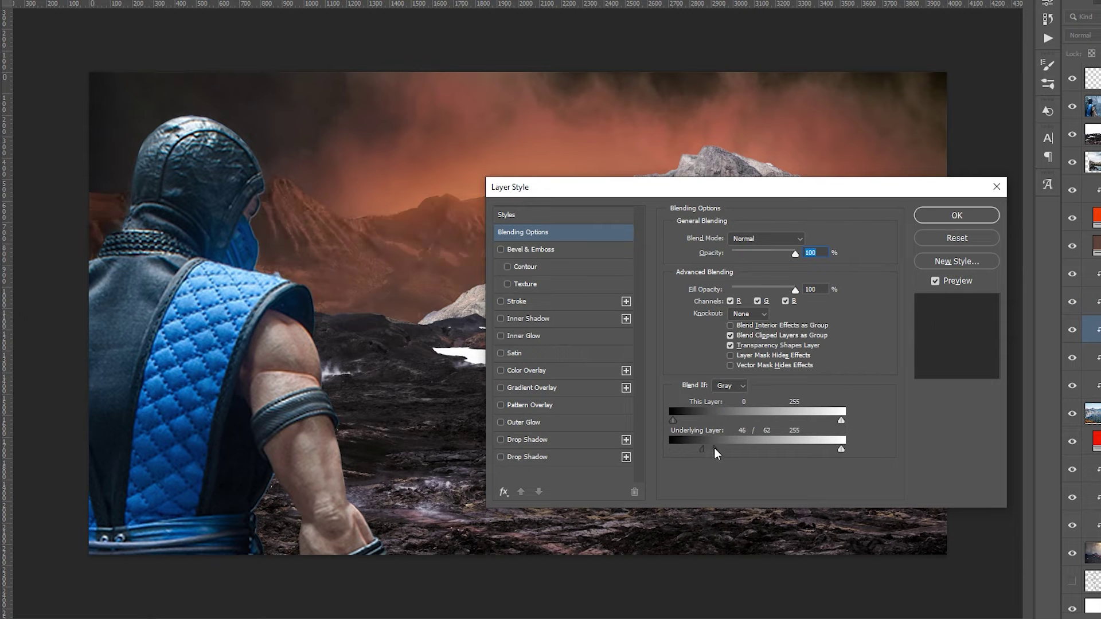
pyautogui.press('Return')
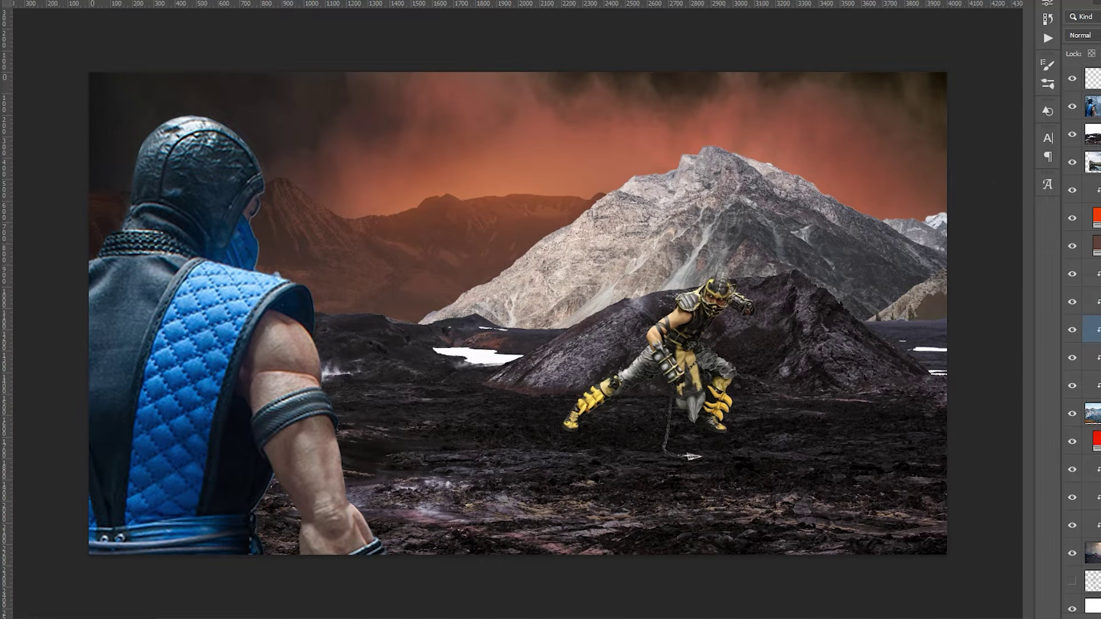
pyautogui.click(355, 246)
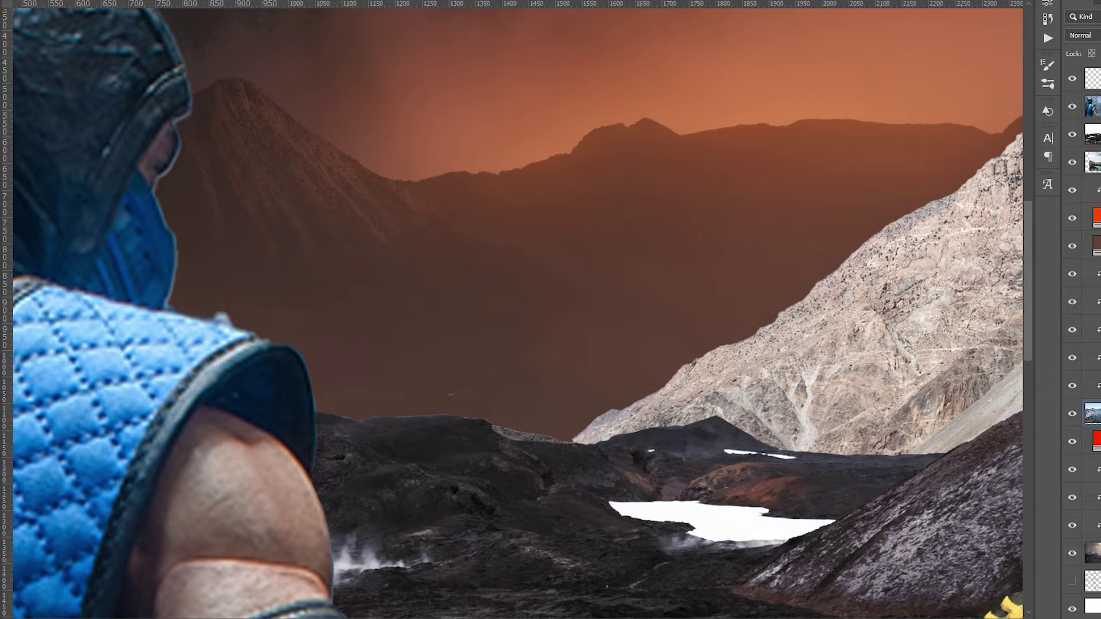
pyautogui.hotkey('ctrl', '0')
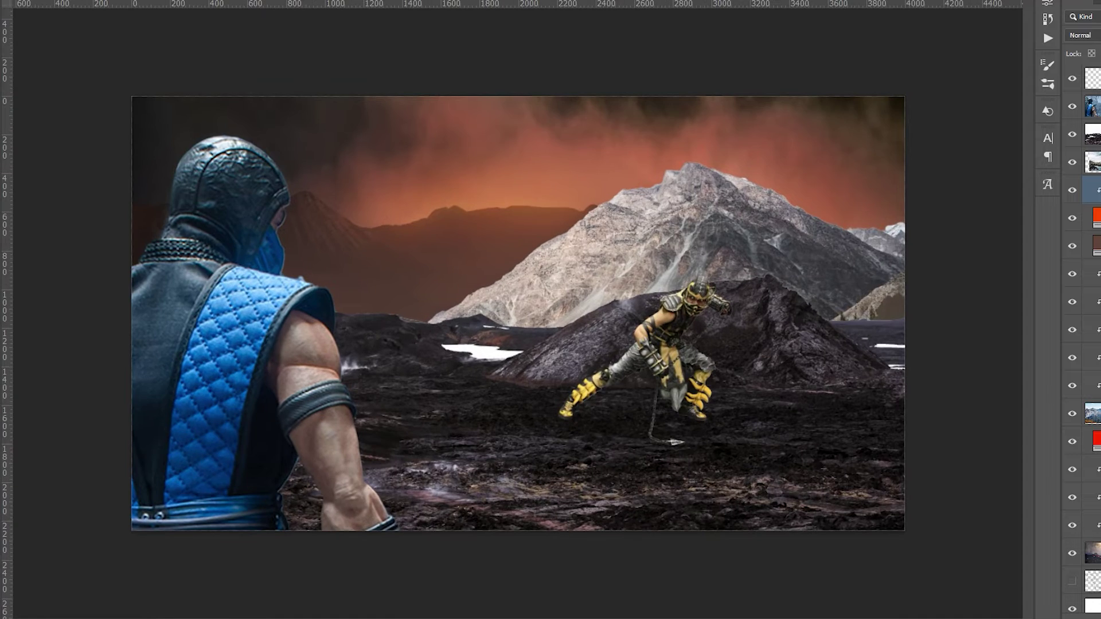
# - Darken the central mountain layer with a clipped Levels output range
pyautogui.doubleClick(1092, 217)
pyautogui.press('Return')
pyautogui.click(1092, 162)
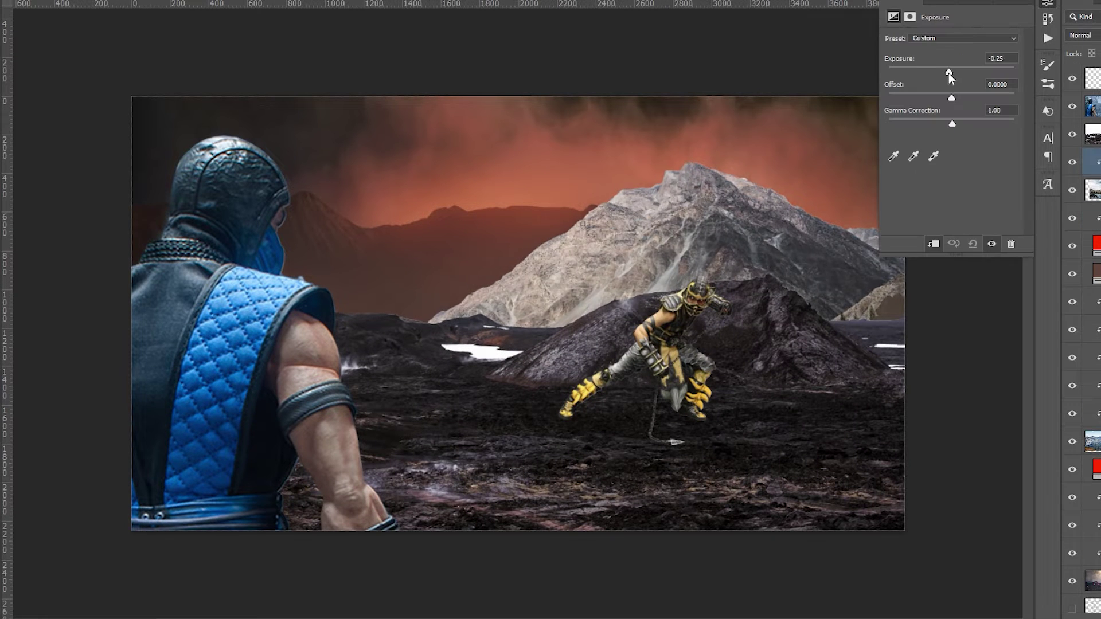
pyautogui.moveTo(923, 80); pyautogui.dragTo(909, 79)
pyautogui.moveTo(906, 174); pyautogui.dragTo(913, 173)
pyautogui.moveTo(1015, 174); pyautogui.dragTo(959, 174)
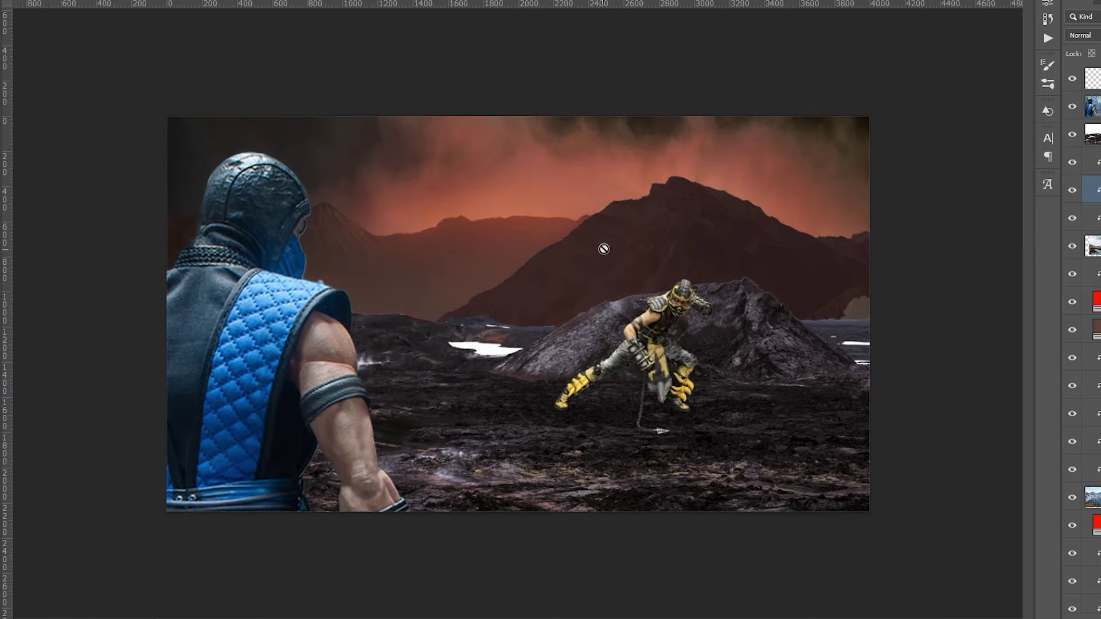
# - Add a brown fill layer over the peak and confirm its colour
pyautogui.hotkey('ctrl', 'j')
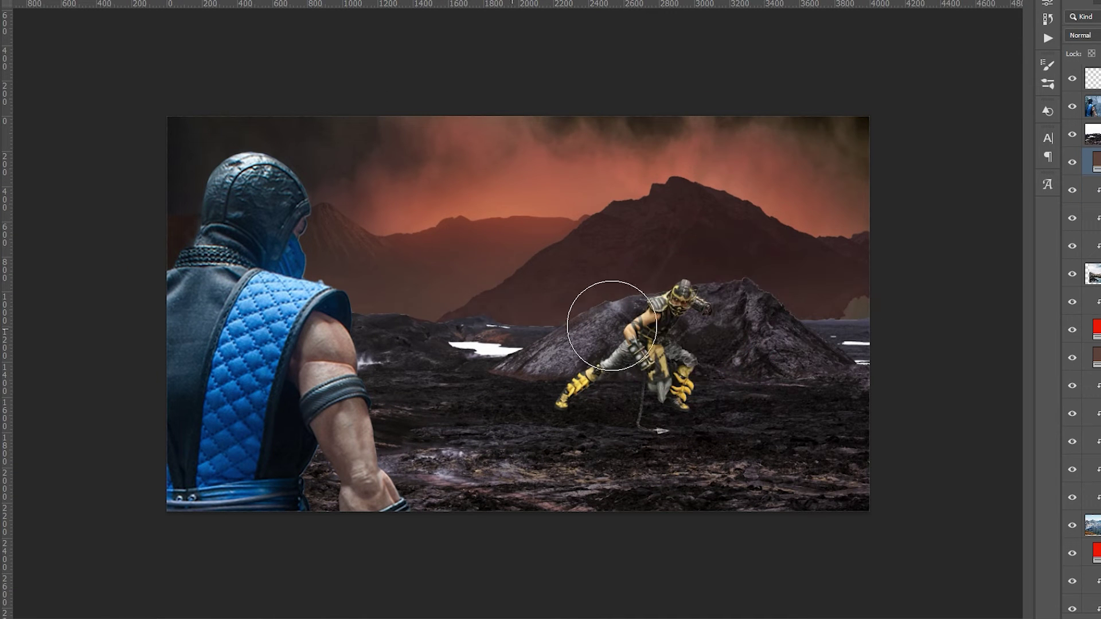
pyautogui.hotkey('ctrl', '0')
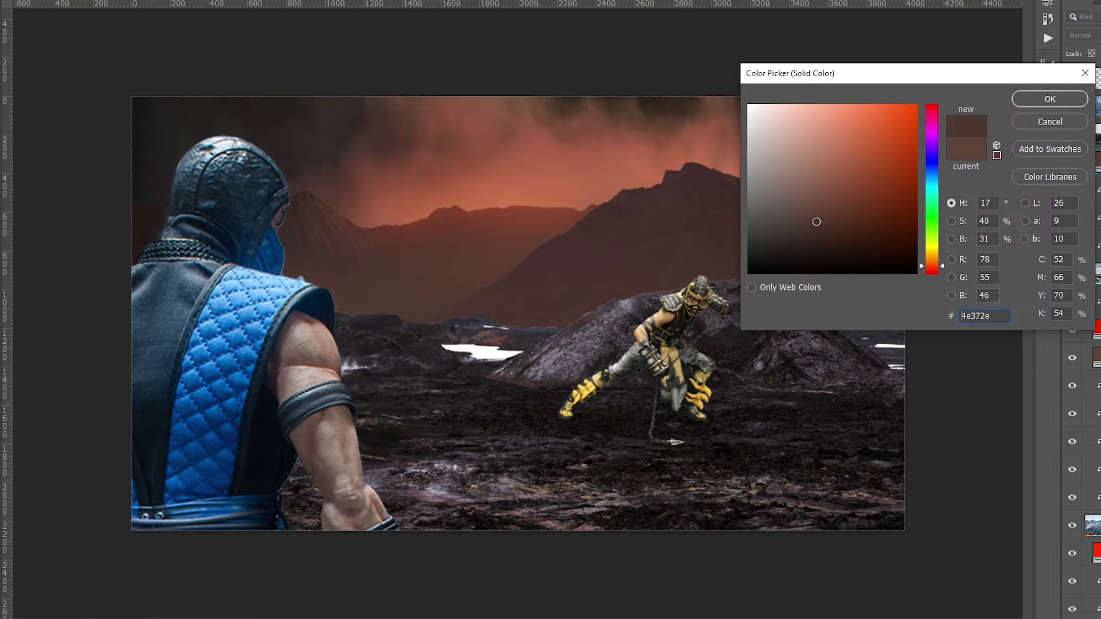
pyautogui.click(1082, 101)
pyautogui.press('Return')
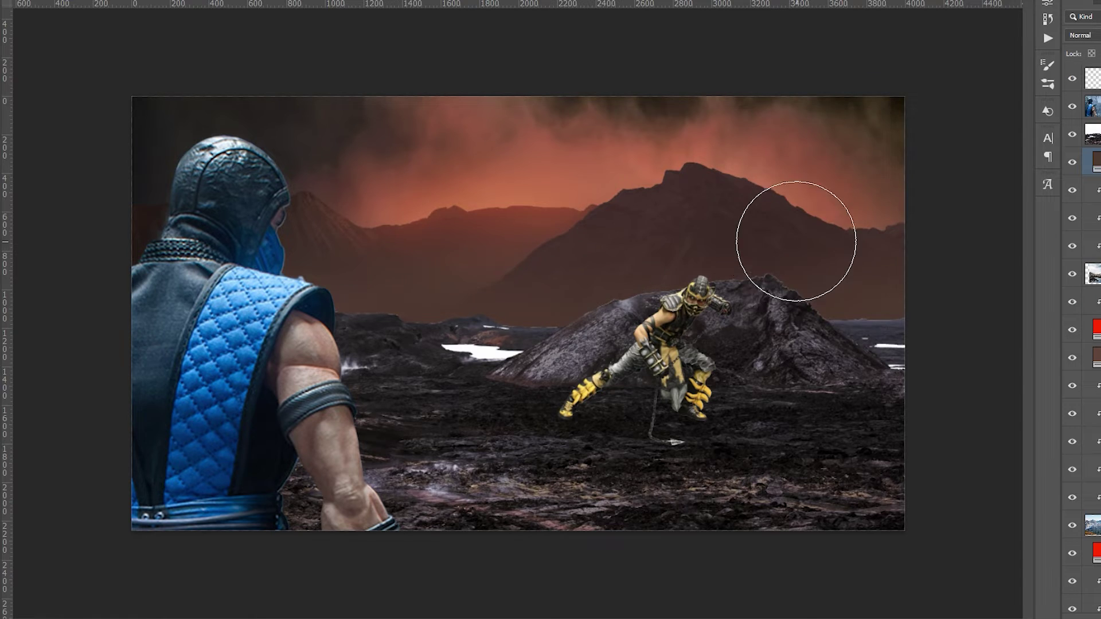
pyautogui.hotkey('ctrl', '-')
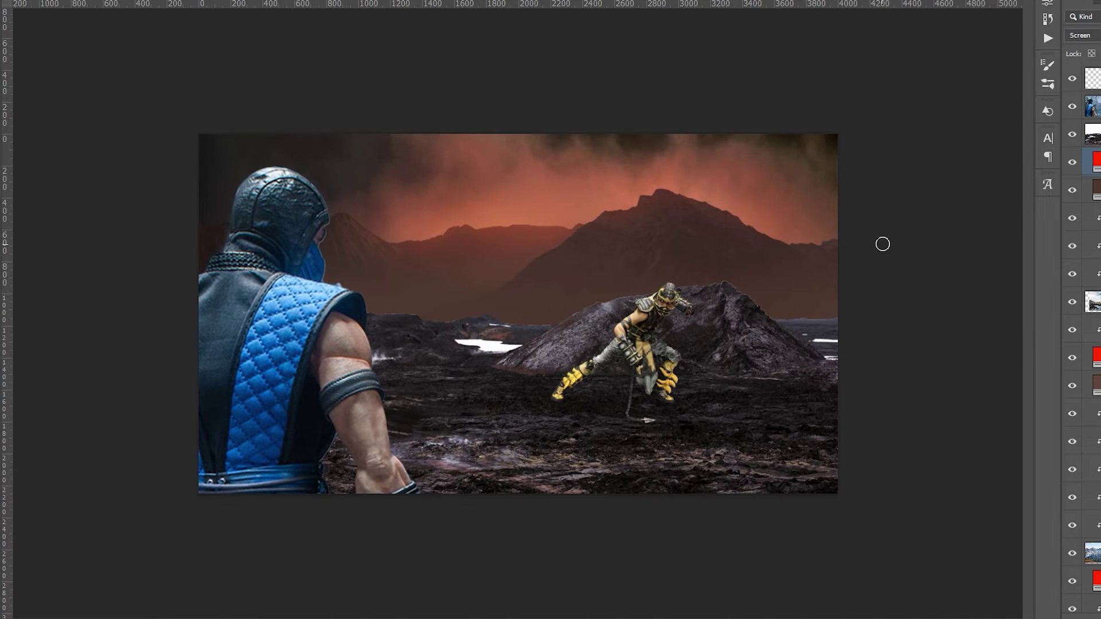
# - Darken the landscape with clipped Exposure, Levels and Color Balance adjustments, reducing red
pyautogui.keyDown('alt'); pyautogui.click(813, 324); pyautogui.keyUp('alt')
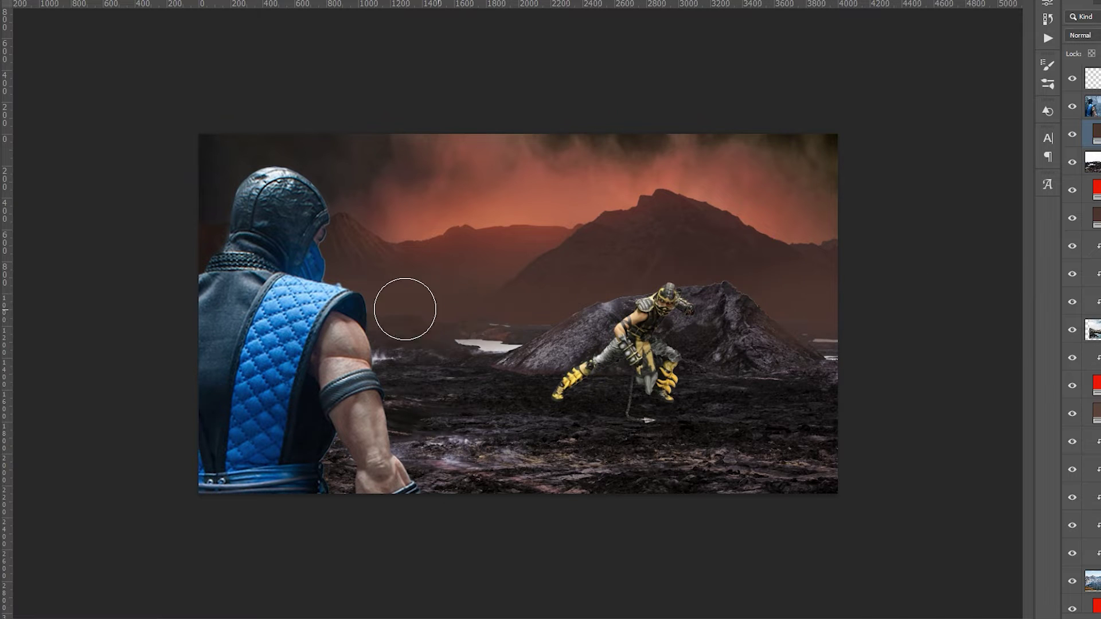
pyautogui.click(1089, 262)
pyautogui.moveTo(950, 71); pyautogui.dragTo(918, 71)
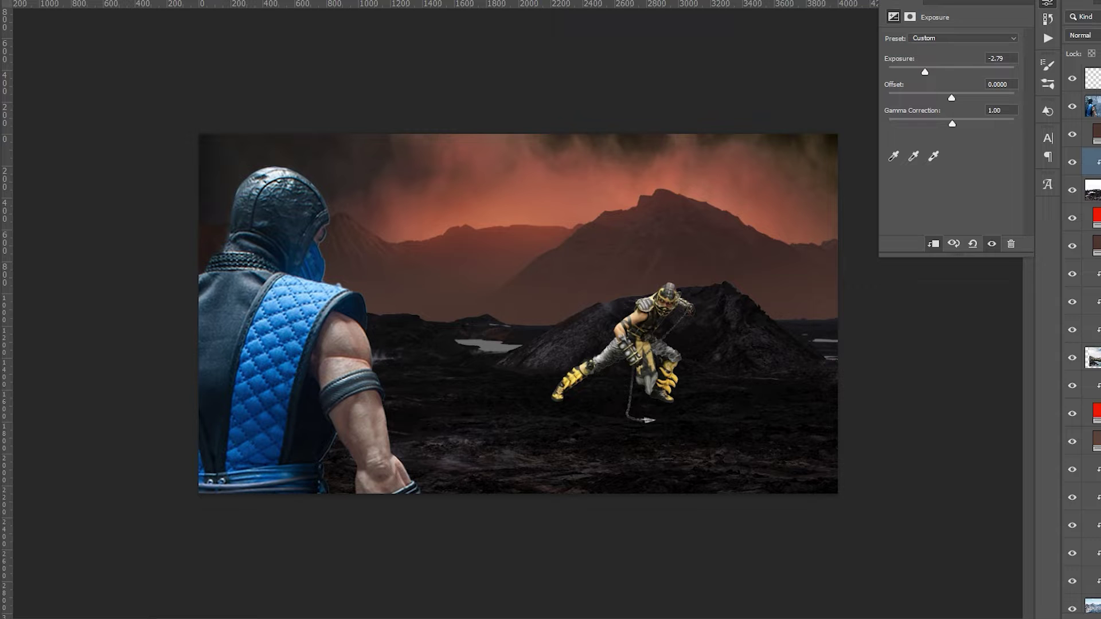
pyautogui.moveTo(906, 173); pyautogui.dragTo(919, 173)
pyautogui.moveTo(1016, 173); pyautogui.dragTo(949, 175)
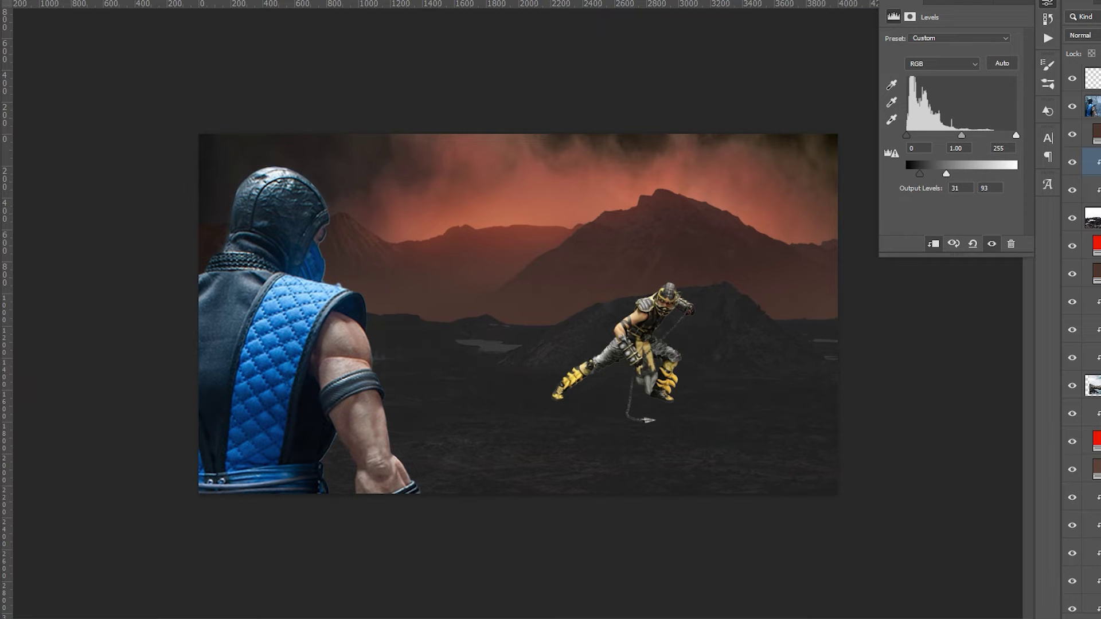
pyautogui.moveTo(929, 112); pyautogui.dragTo(929, 114)
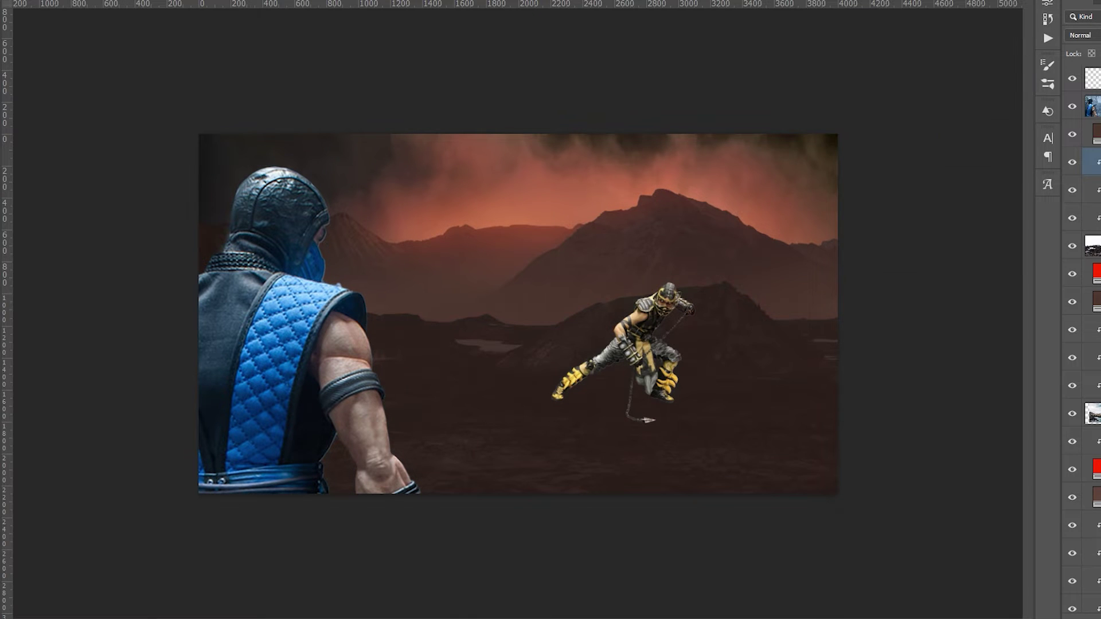
pyautogui.moveTo(948, 69); pyautogui.dragTo(945, 67)
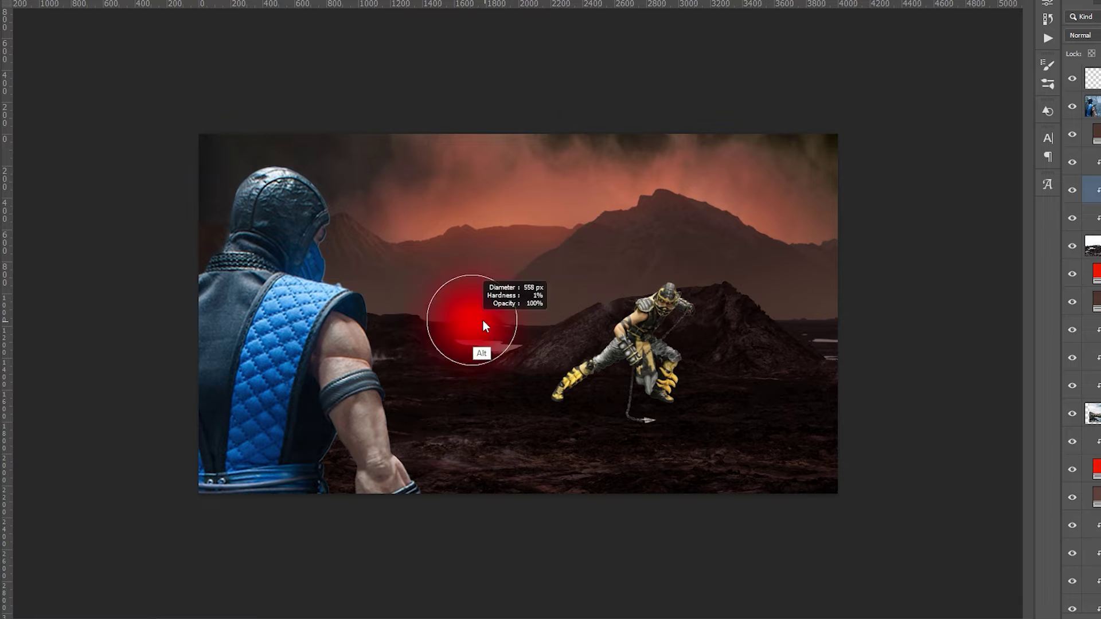
# - Set the haze brush size and confirm the dark brown fill colour #47332b
pyautogui.hotkey('alt', ']')
pyautogui.hotkey('alt', ']')
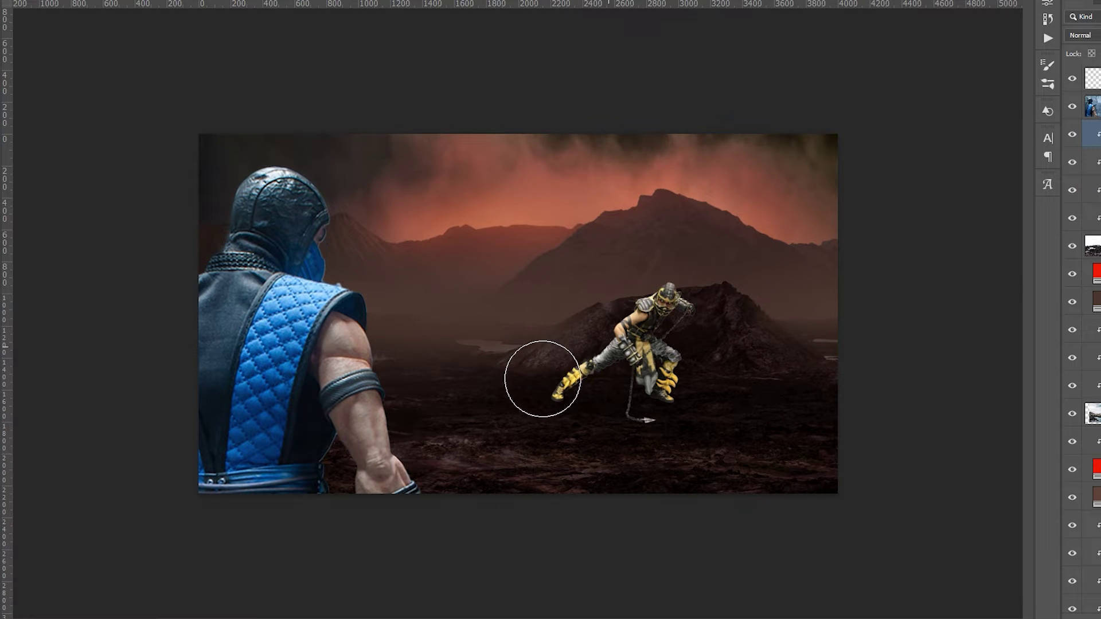
pyautogui.hotkey('ctrl', '+')
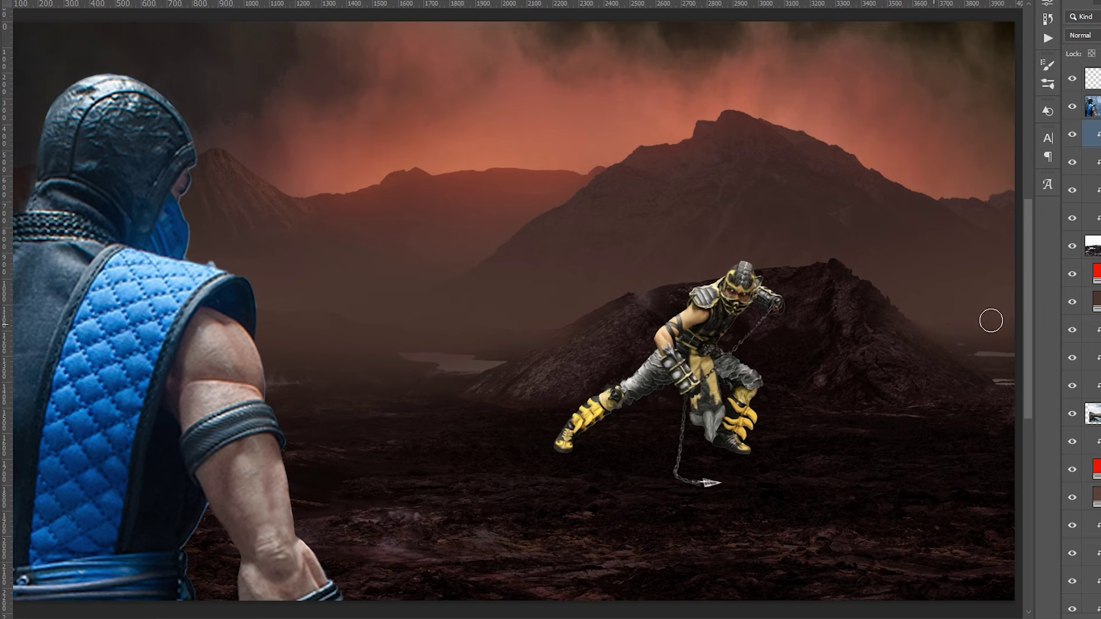
pyautogui.hotkey('ctrl', '-')
pyautogui.hotkey('ctrl', '-')
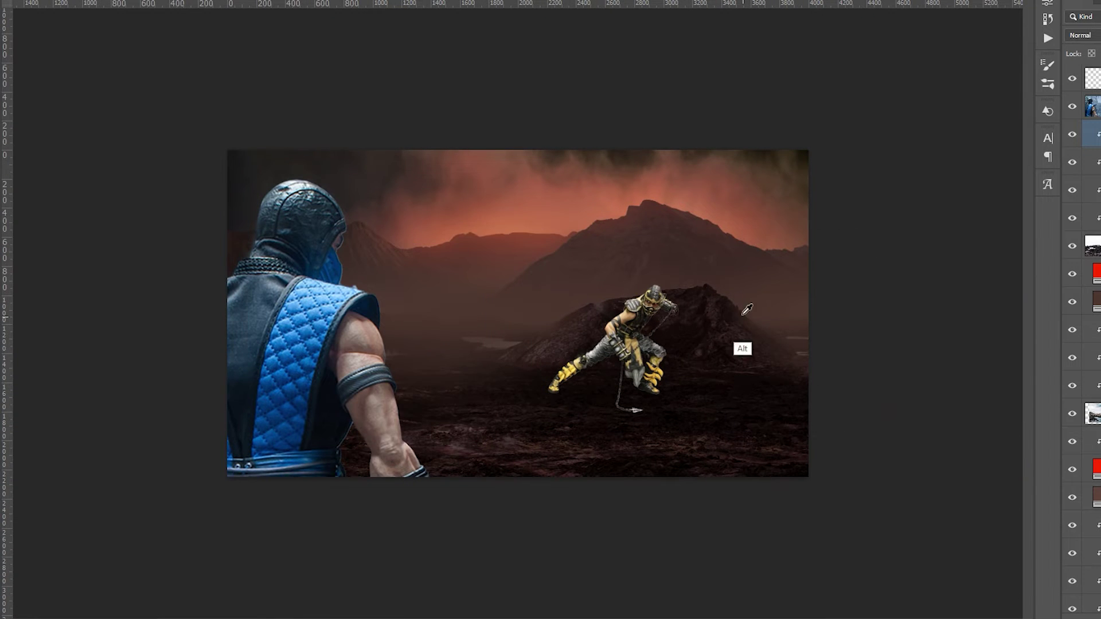
pyautogui.hotkey('ctrl', '-')
pyautogui.doubleClick(1095, 301)
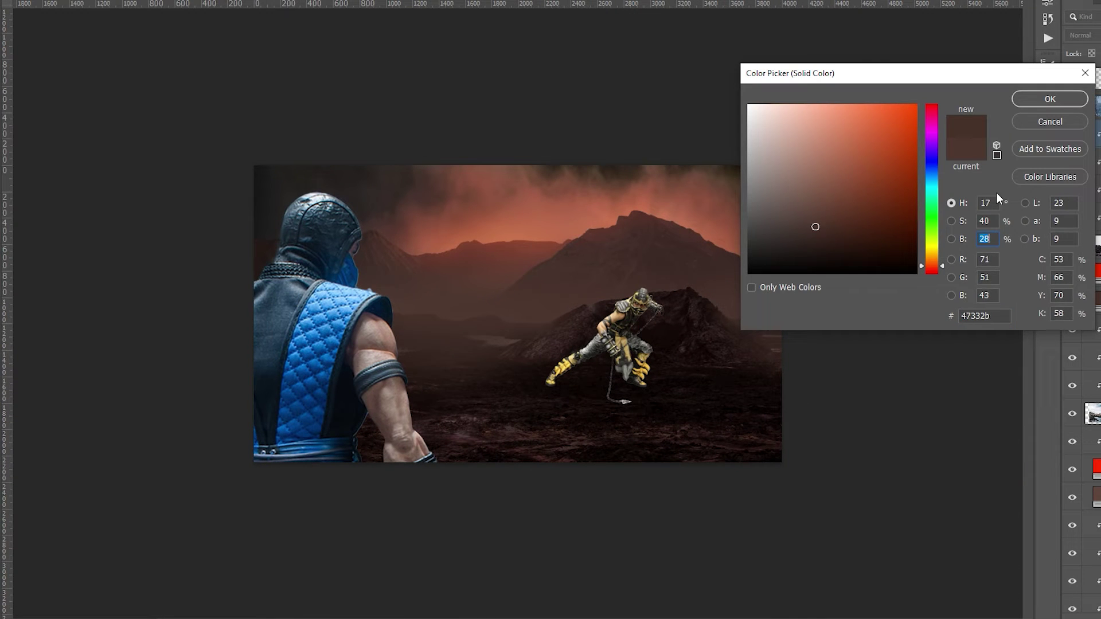
pyautogui.press('Return')
pyautogui.hotkey('ctrl', '-')
pyautogui.hotkey('ctrl', '+')
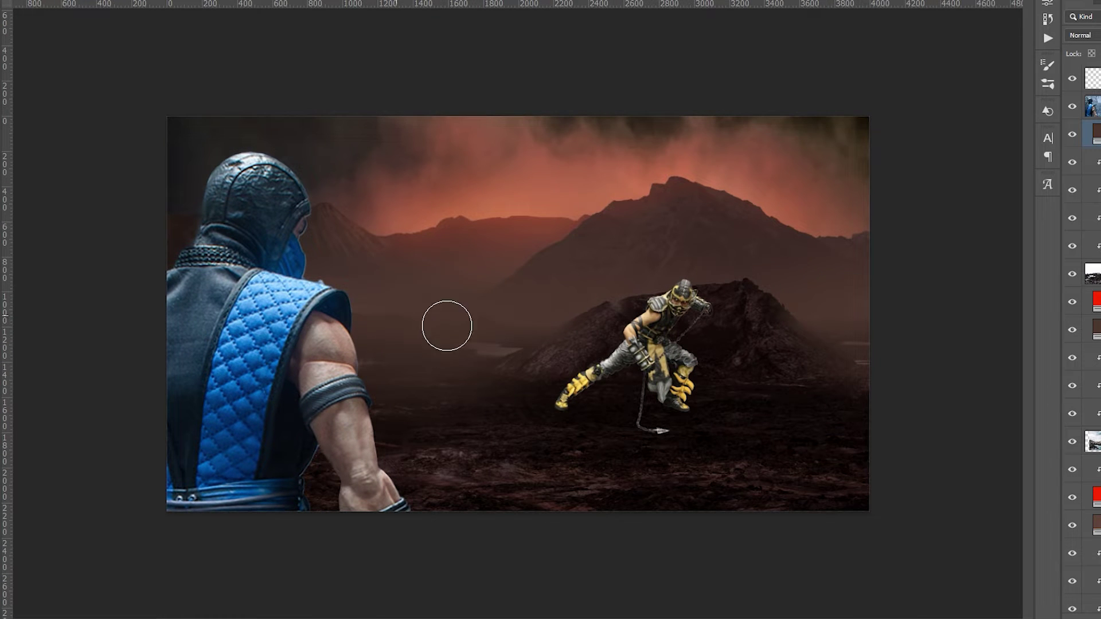
pyautogui.scroll(-1, 497, 336)
pyautogui.hotkey('ctrl', '+')
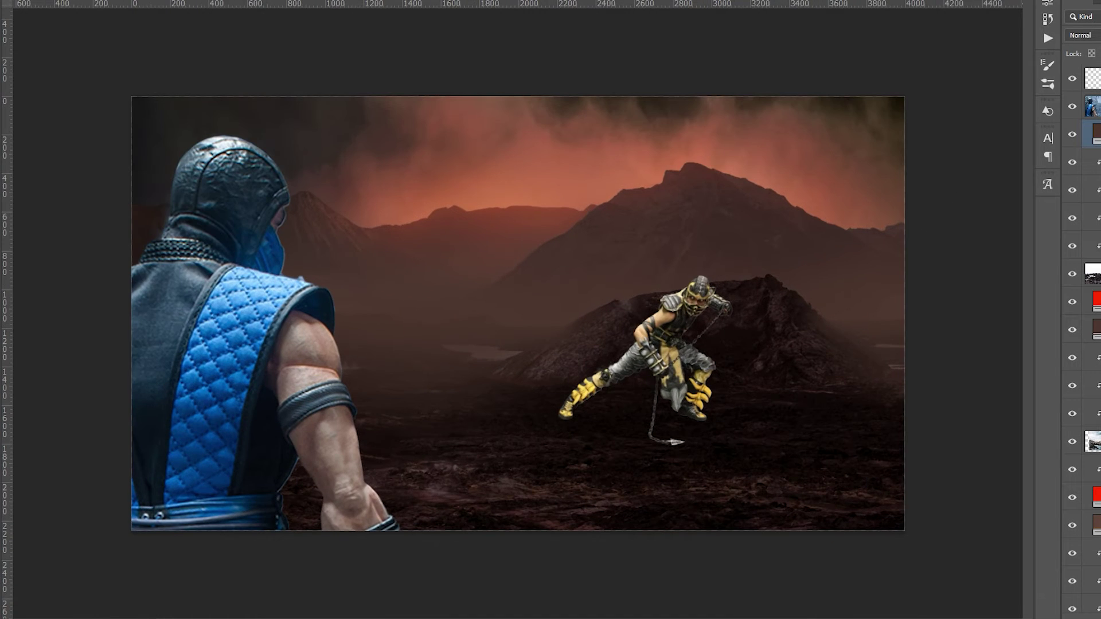
# - Add a colorized Hue/Saturation tint over the ground, limited by Blend If and shifted toward red
pyautogui.click(933, 244)
pyautogui.moveTo(977, 141); pyautogui.dragTo(981, 143)
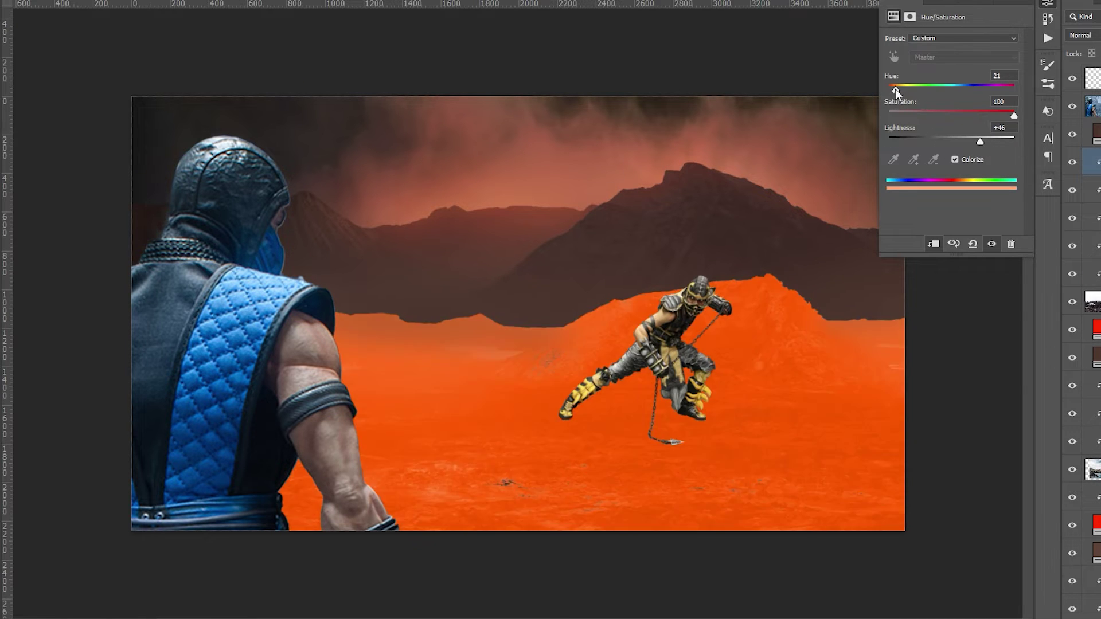
pyautogui.doubleClick(1097, 162)
pyautogui.moveTo(900, 339); pyautogui.dragTo(938, 335)
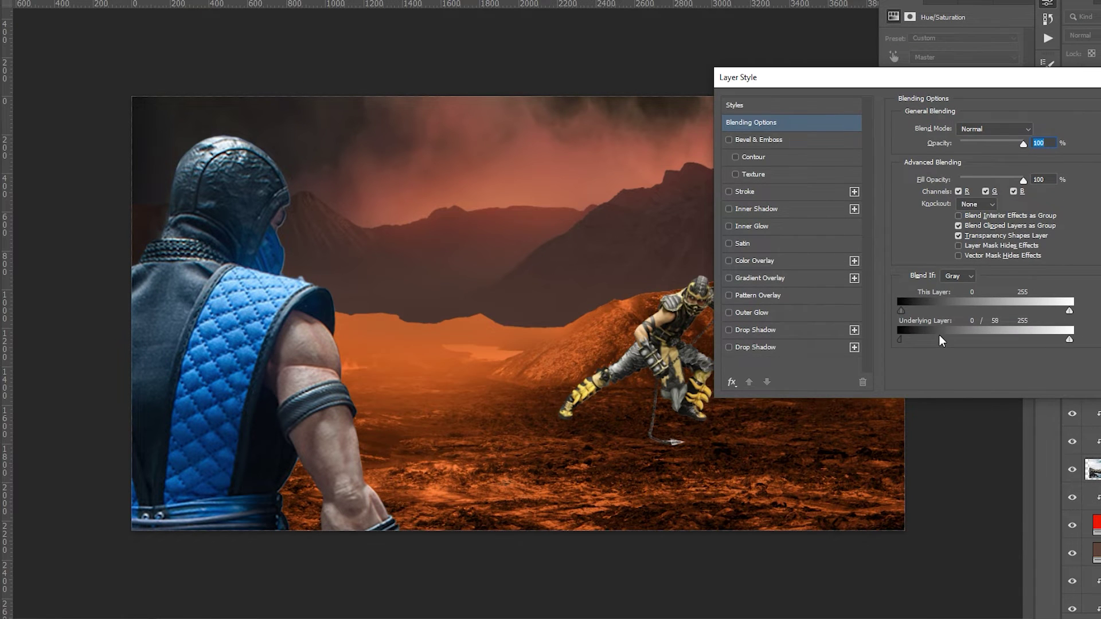
pyautogui.press('Return')
pyautogui.click(893, 16)
pyautogui.moveTo(897, 90); pyautogui.dragTo(892, 91)
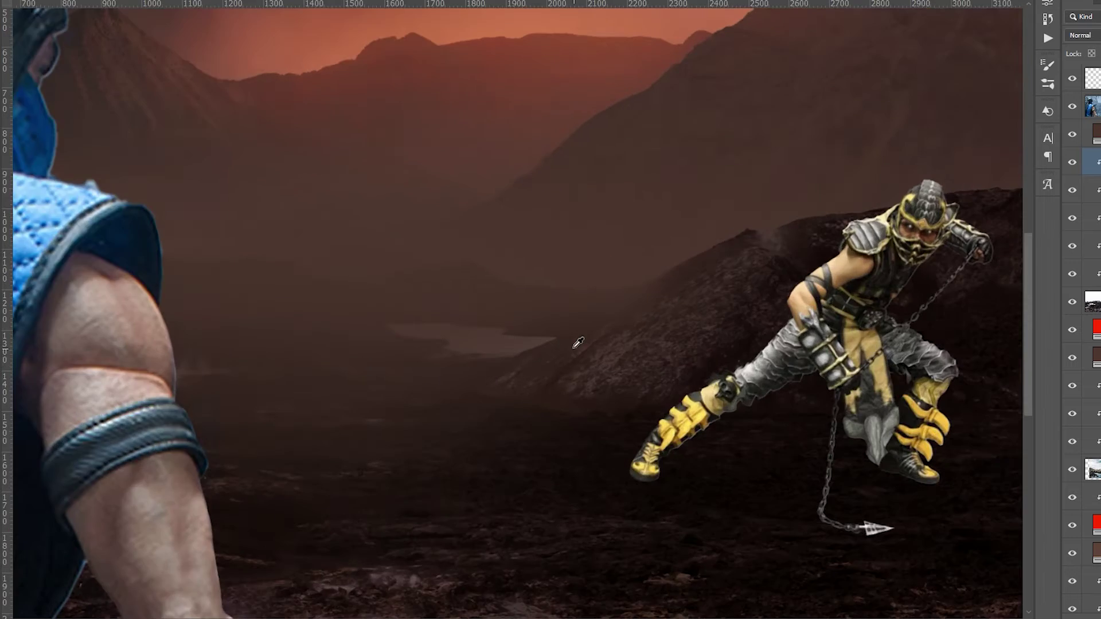
# - Lasso the volcano slope and paint a red glow onto it in the mask
pyautogui.hotkey('ctrl', '+')
pyautogui.press('b')
pyautogui.press('l')
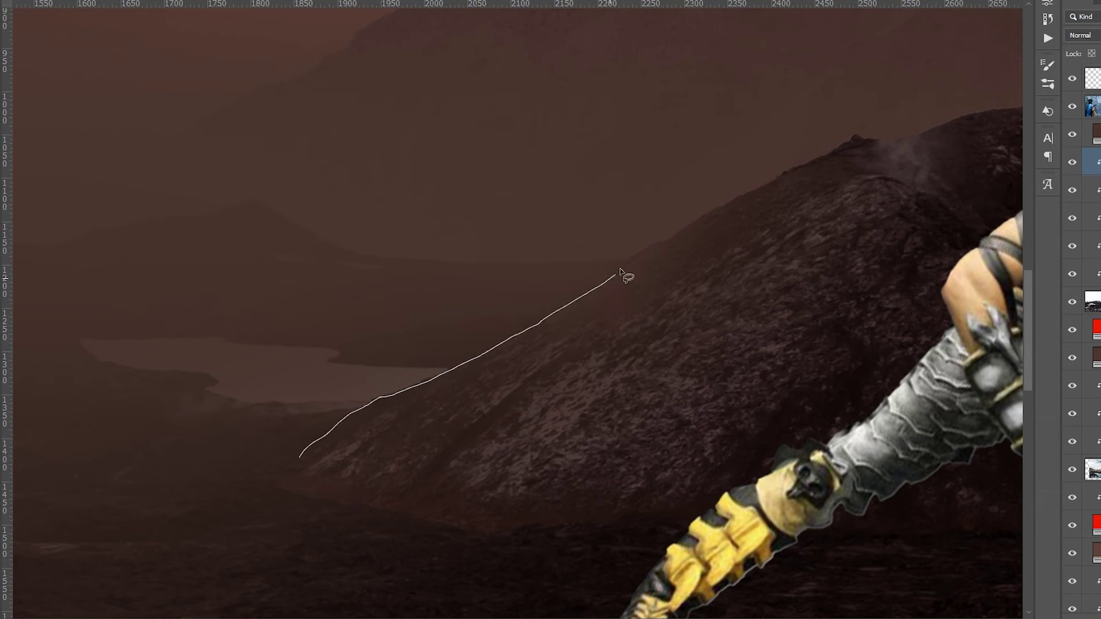
pyautogui.moveTo(854, 139); pyautogui.dragTo(269, 487)
pyautogui.press('b')
pyautogui.moveTo(437, 403); pyautogui.dragTo(545, 418)
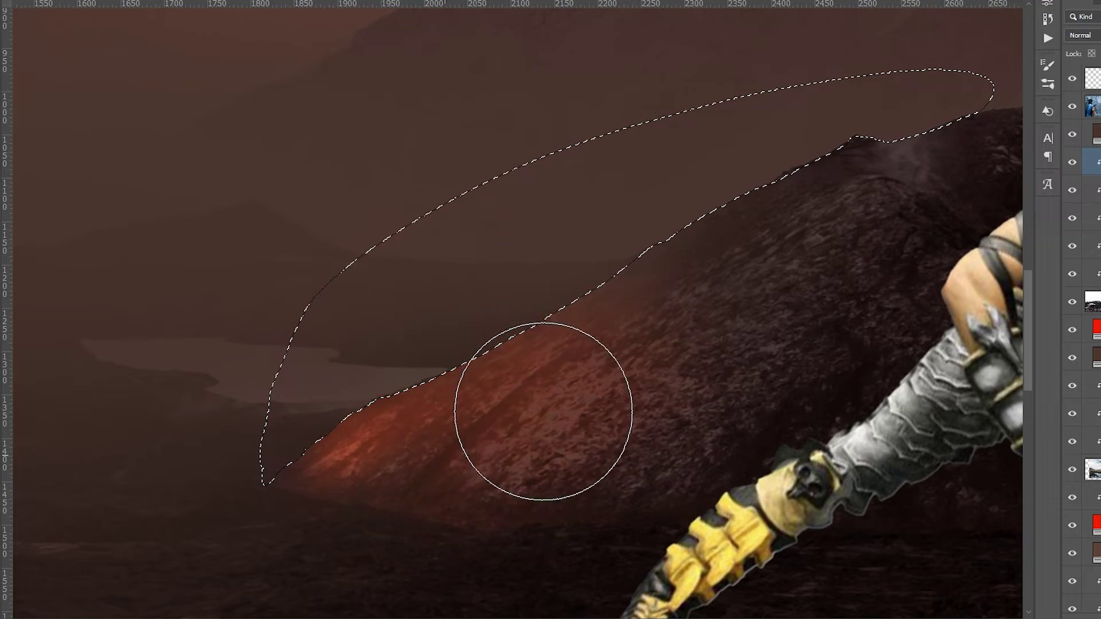
pyautogui.hotkey('ctrl', '-')
pyautogui.hotkey('ctrl', 'd')
pyautogui.hotkey('ctrl', '0')
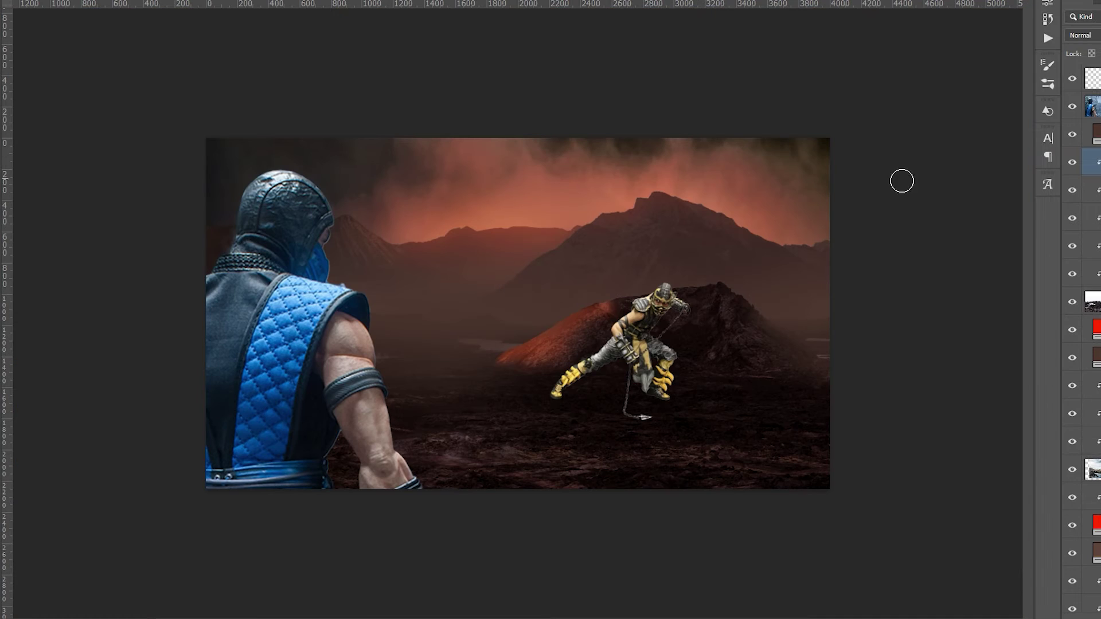
# - Add an Exposure adjustment brightening the slope, set Blend If, and hide it behind an inverted mask
pyautogui.click(1047, 84)
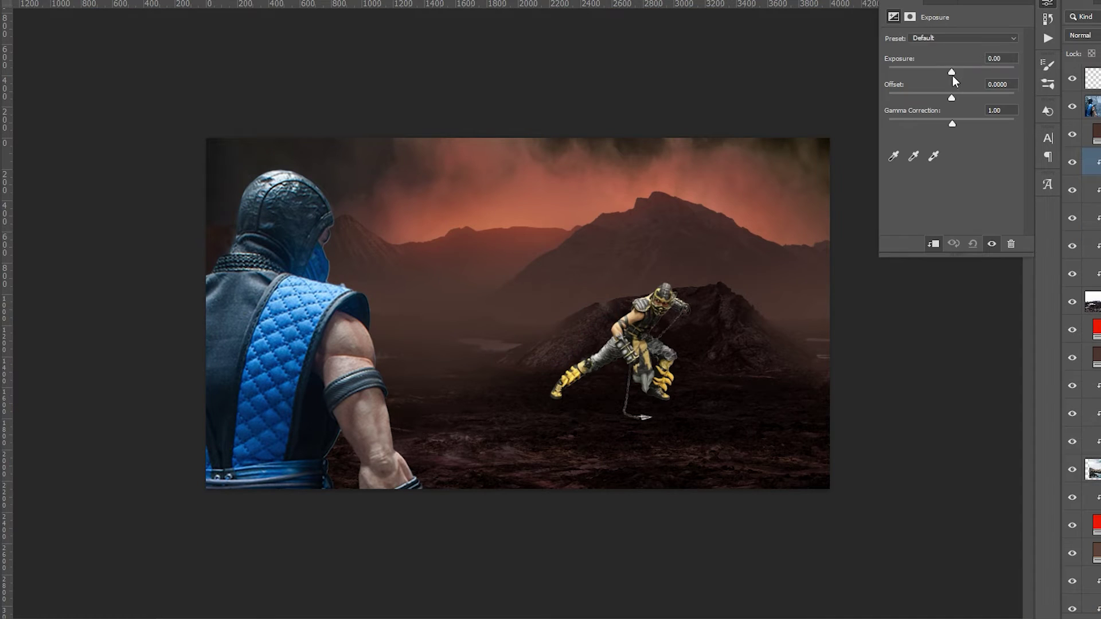
pyautogui.moveTo(951, 72); pyautogui.dragTo(979, 72)
pyautogui.doubleClick(1092, 190)
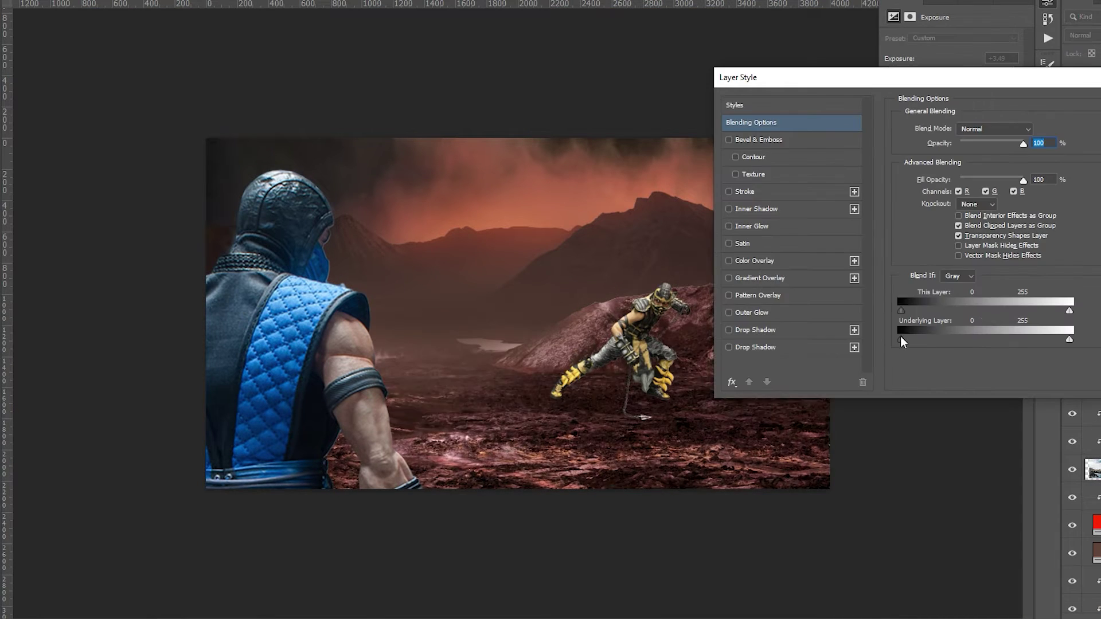
pyautogui.press('Return')
pyautogui.hotkey('ctrl', 'i')
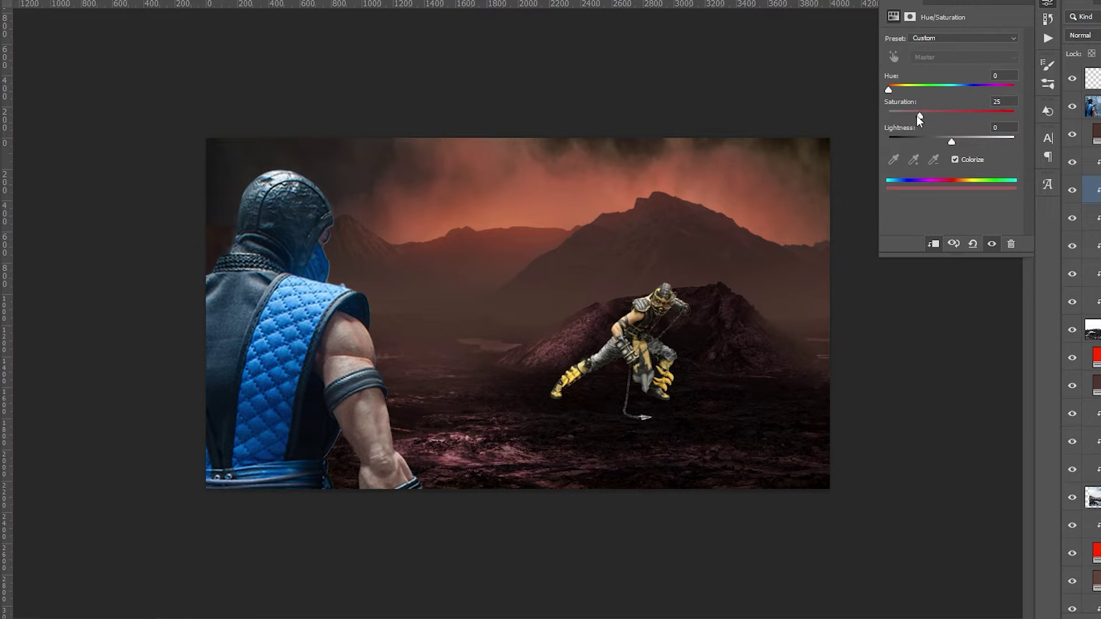
# - Add a second colorized reddish tint to the ground, restricted by Blend If to brighter texture
pyautogui.moveTo(889, 86); pyautogui.dragTo(894, 90)
pyautogui.moveTo(951, 142); pyautogui.dragTo(961, 142)
pyautogui.moveTo(909, 340); pyautogui.dragTo(946, 336)
pyautogui.press('Return')
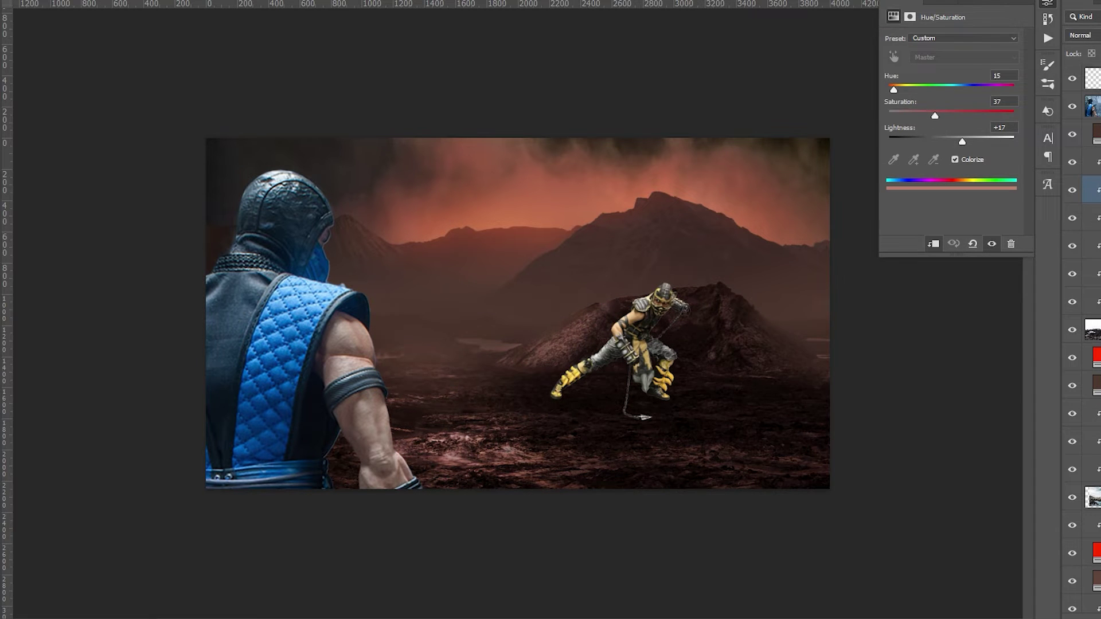
pyautogui.click(1048, 83)
# - Tune the ground tint to Hue 10, Saturation 70, Lightness +15
pyautogui.hotkey('ctrl', '-')
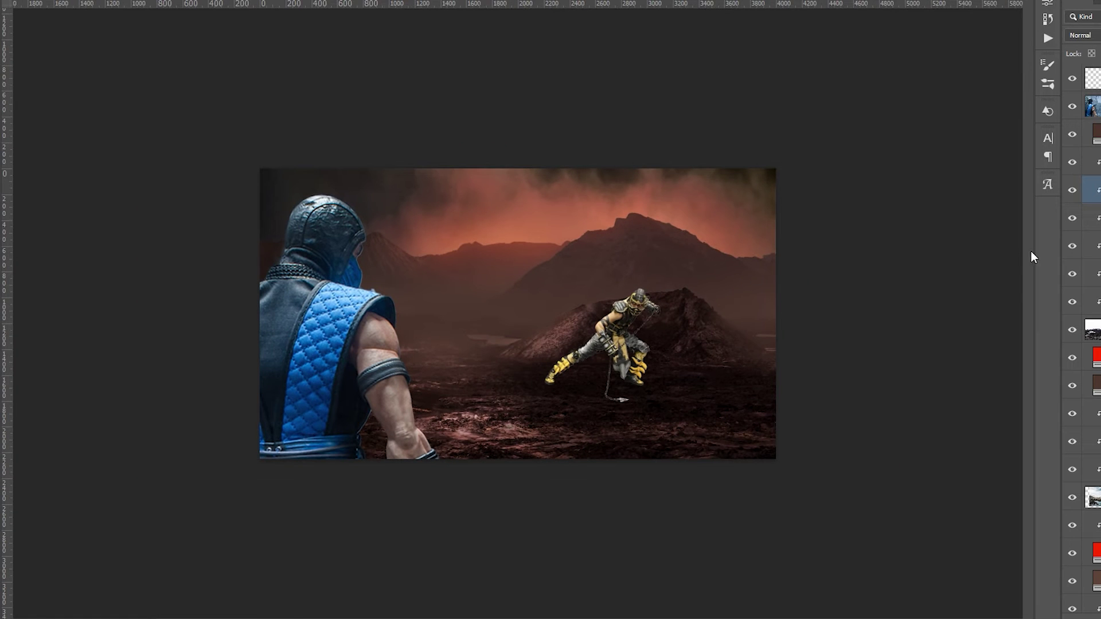
pyautogui.moveTo(893, 91); pyautogui.dragTo(891, 91)
pyautogui.moveTo(966, 116); pyautogui.dragTo(969, 140)
pyautogui.moveTo(945, 116); pyautogui.dragTo(955, 116)
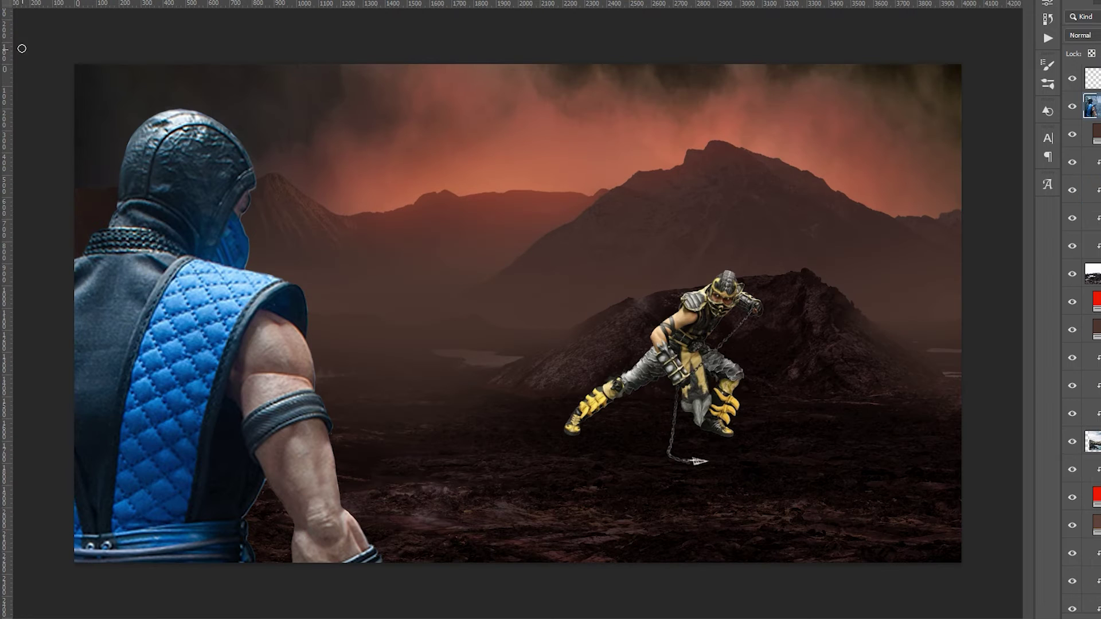
# - Magnetic-lasso along the volcano ridge into a closed selection
pyautogui.scroll(2, 431, 389)
pyautogui.scroll(2, 481, 424)
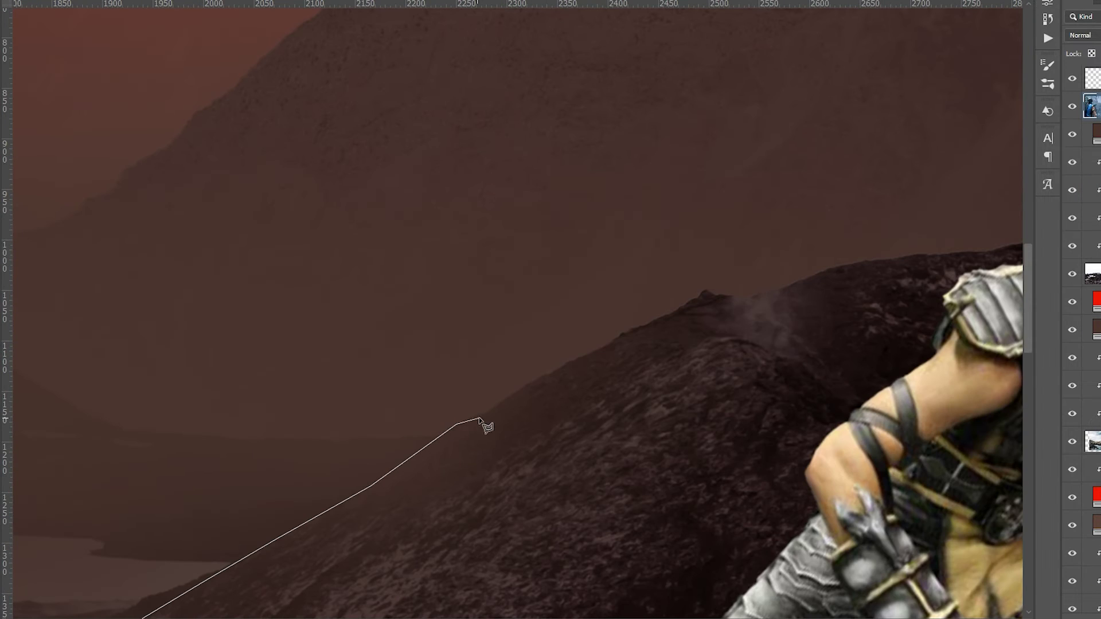
pyautogui.moveTo(820, 275); pyautogui.dragTo(275, 457)
pyautogui.moveTo(803, 381); pyautogui.dragTo(467, 447)
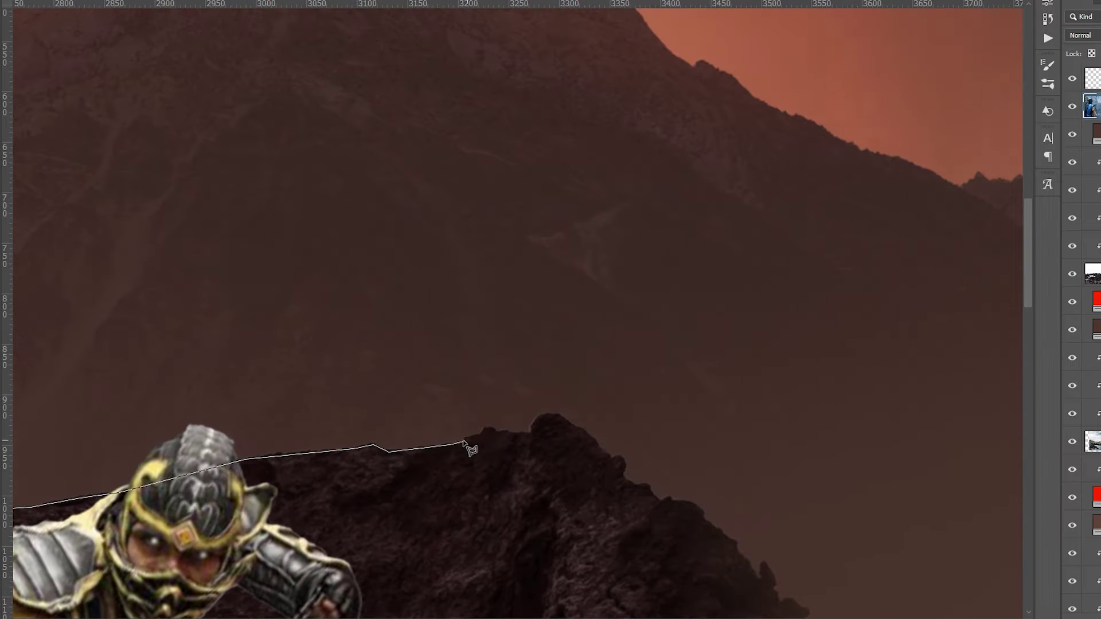
pyautogui.moveTo(533, 427); pyautogui.dragTo(451, 240)
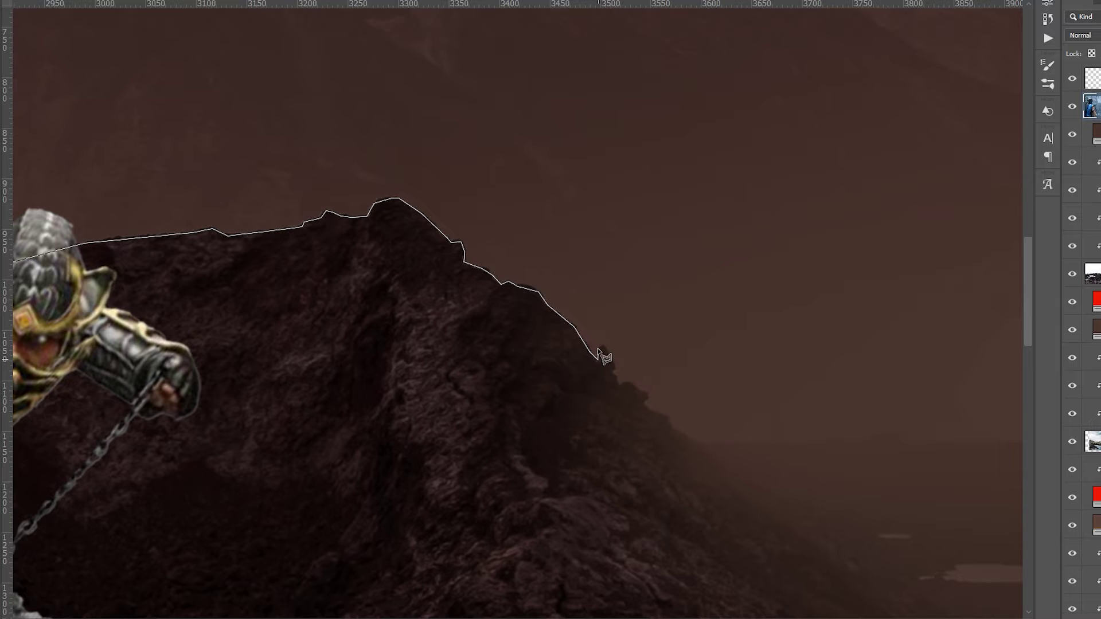
pyautogui.hotkey('ctrl', '-')
pyautogui.hotkey('ctrl', '-')
pyautogui.press('Return')
pyautogui.hotkey('ctrl', '-')
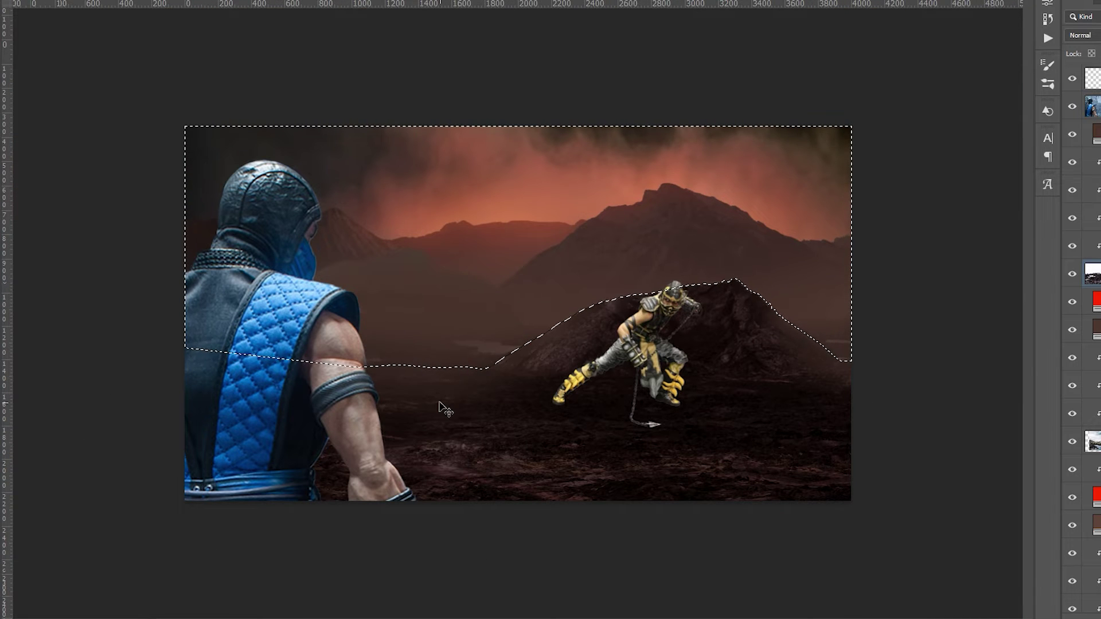
# - Deselect, place the snowy valley photo, and lasso its distant valley strip
pyautogui.hotkey('ctrl', 'd')
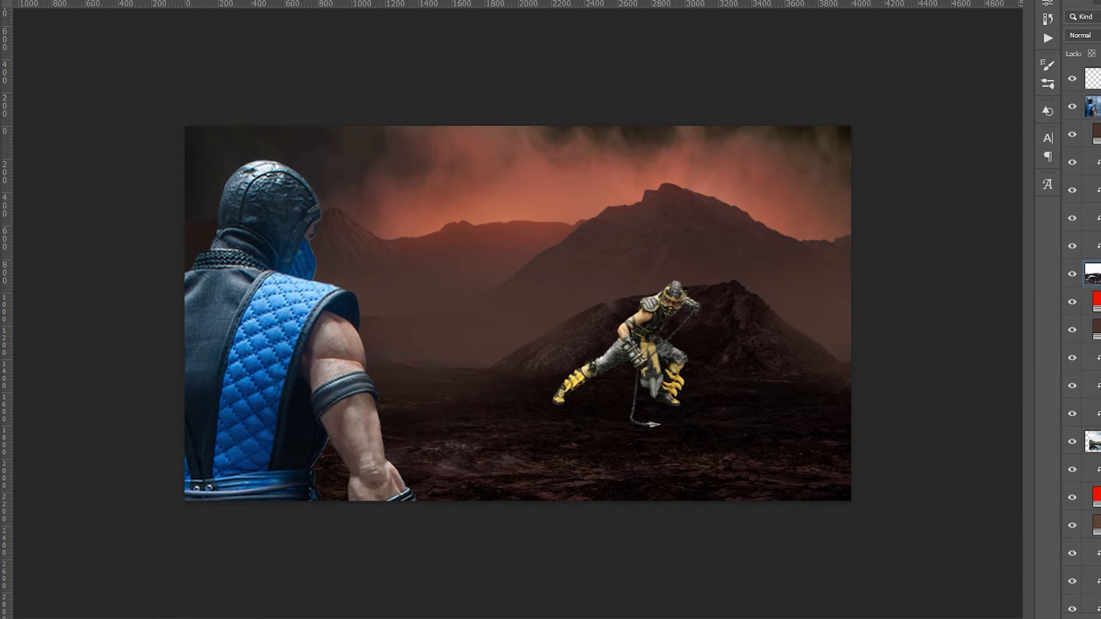
pyautogui.press('Return')
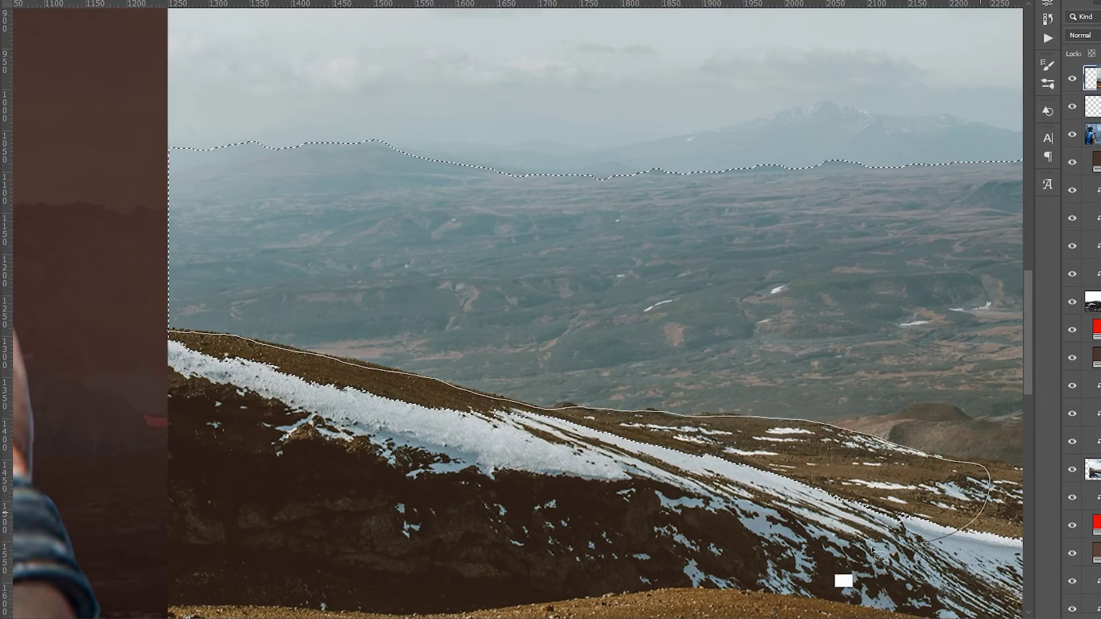
pyautogui.moveTo(873, 550); pyautogui.dragTo(396, 336)
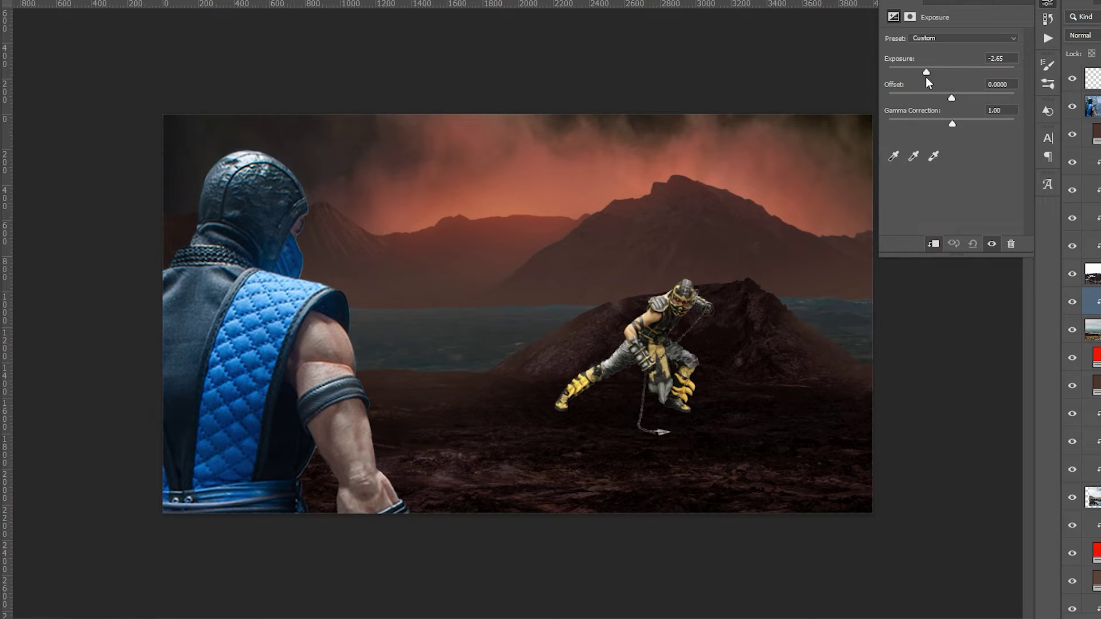
# - Add Color Balance (Cyan-Red +25, Yellow-Blue -10) and Levels with output levels 14 and 147
pyautogui.moveTo(933, 66); pyautogui.dragTo(937, 68)
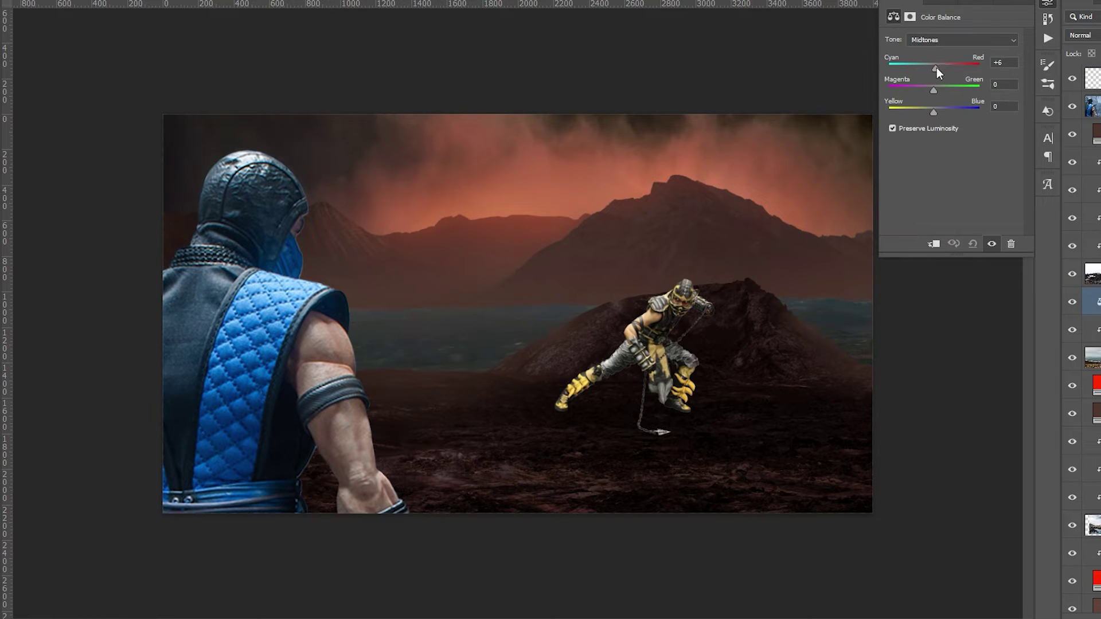
pyautogui.click(2, 5)
pyautogui.moveTo(1016, 173); pyautogui.dragTo(978, 178)
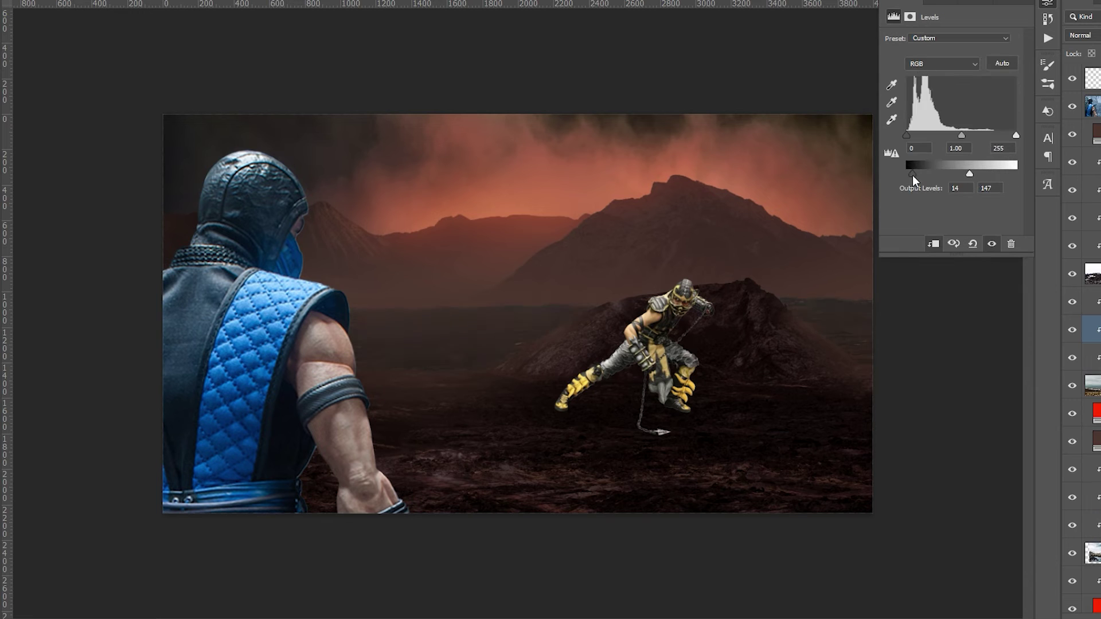
pyautogui.click(837, 258)
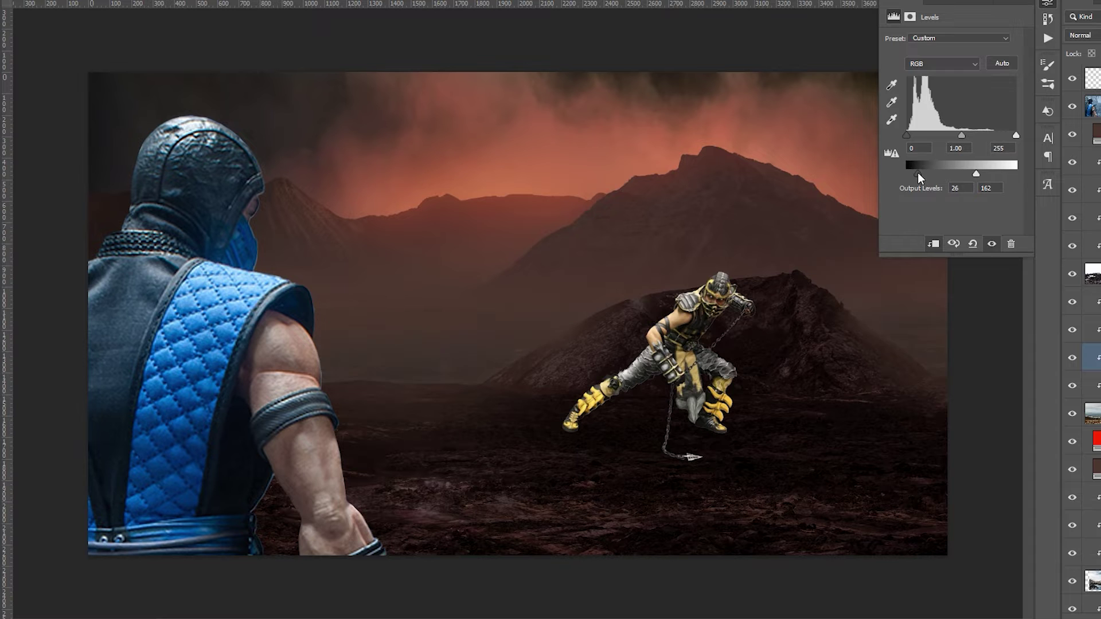
# - Add a #ff7800 Solid Color fill in Linear Dodge mode with an inverted mask
pyautogui.click(910, 17)
pyautogui.hotkey('ctrl', '-')
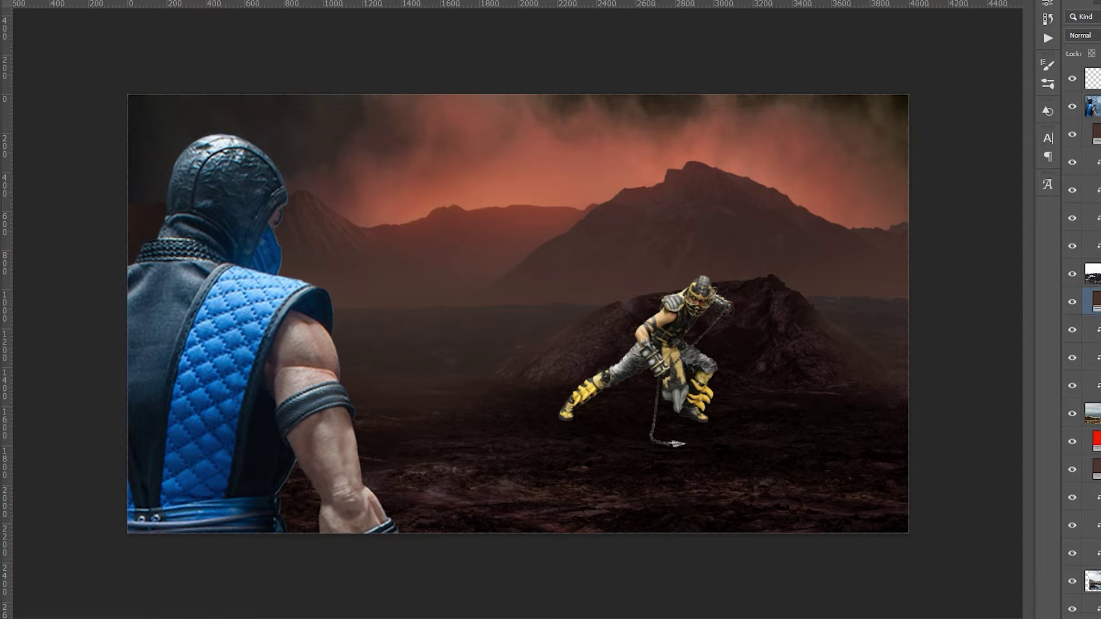
pyautogui.hotkey('ctrl', '-')
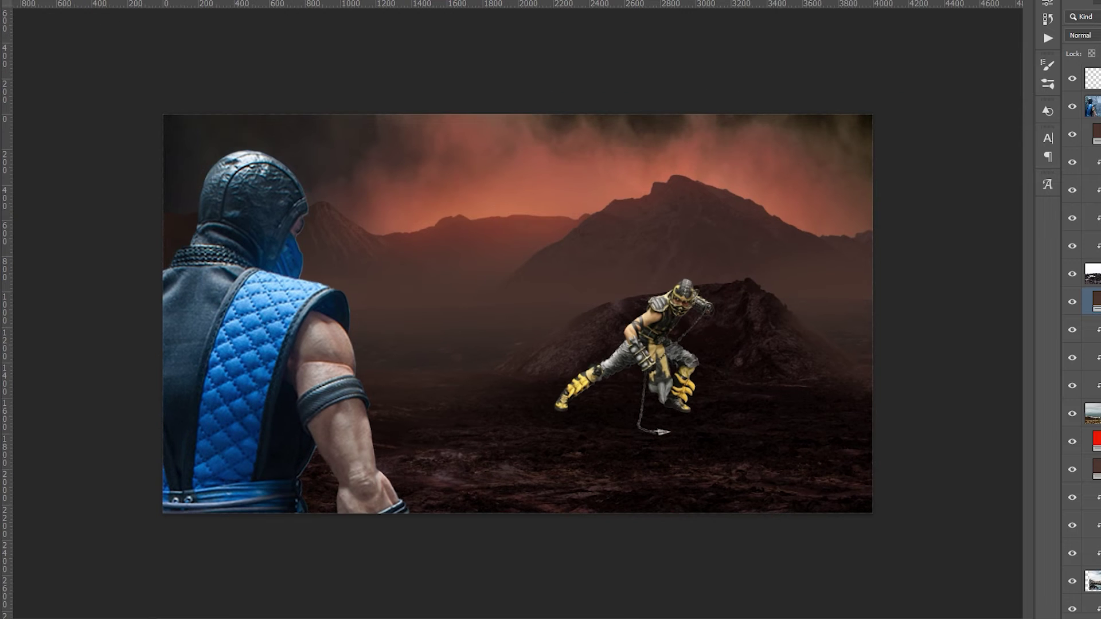
pyautogui.press('Return')
pyautogui.click(1082, 35)
pyautogui.press('Return')
pyautogui.hotkey('ctrl', 'i')
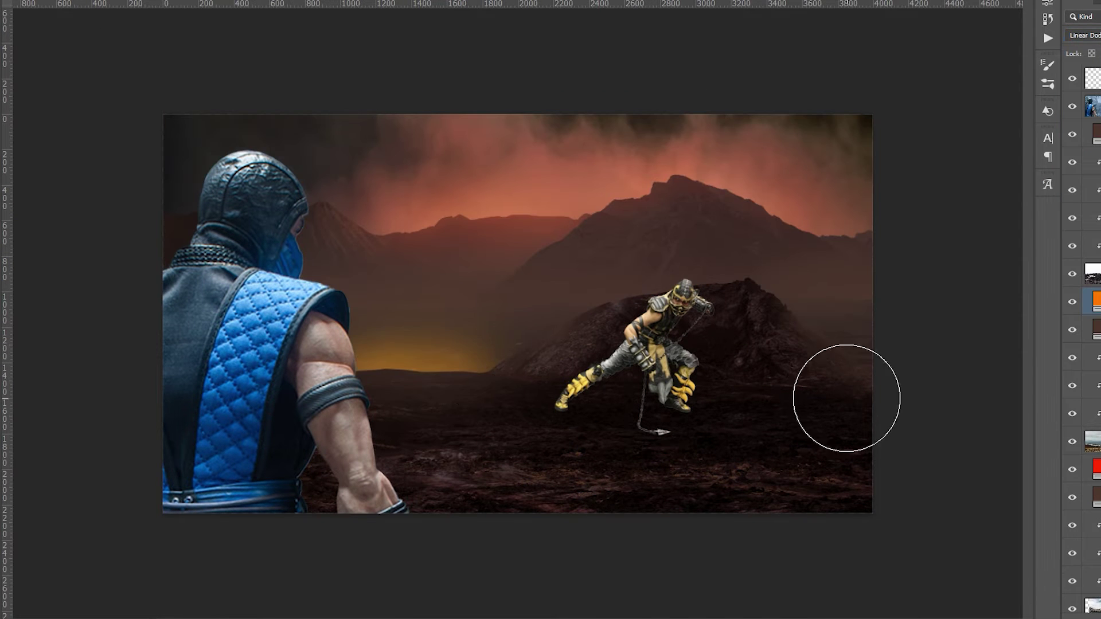
# - Paint the orange glow along the horizon from the left ground to the right slope
pyautogui.moveTo(355, 367); pyautogui.dragTo(584, 355)
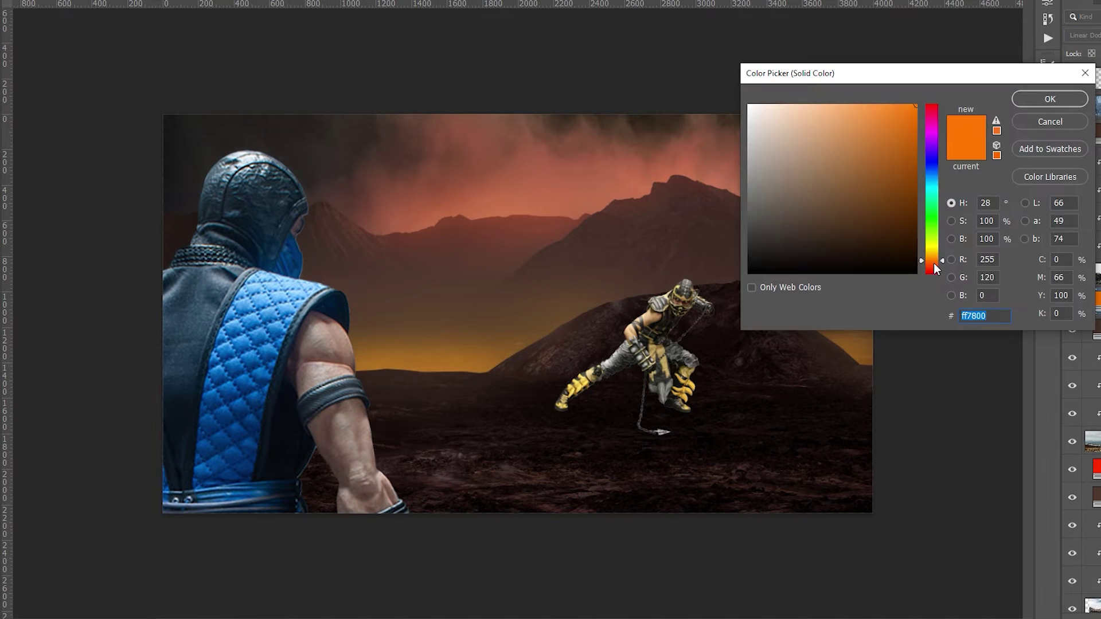
pyautogui.click(1020, 10)
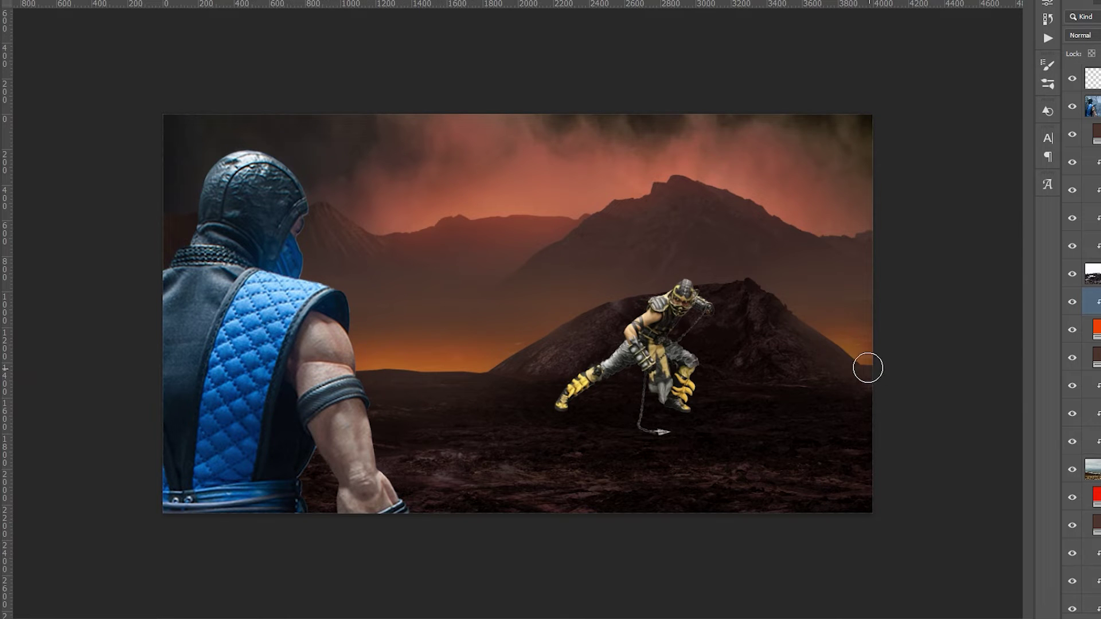
pyautogui.moveTo(501, 408); pyautogui.dragTo(859, 381)
# - Warp the first cloud image to fit the sky and set it to Overlay
pyautogui.rightClick(614, 166)
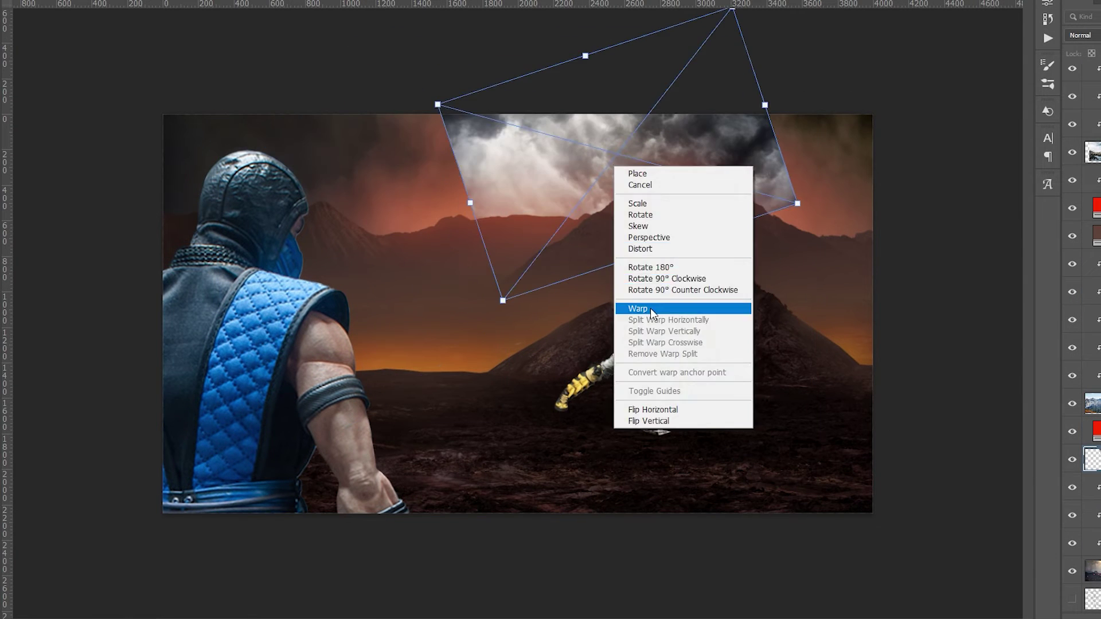
pyautogui.click(651, 312)
pyautogui.moveTo(573, 189); pyautogui.dragTo(501, 153)
pyautogui.press('Return')
pyautogui.moveTo(601, 171); pyautogui.dragTo(741, 194)
pyautogui.click(1080, 35)
pyautogui.click(1083, 221)
pyautogui.scroll(3, 576, 148)
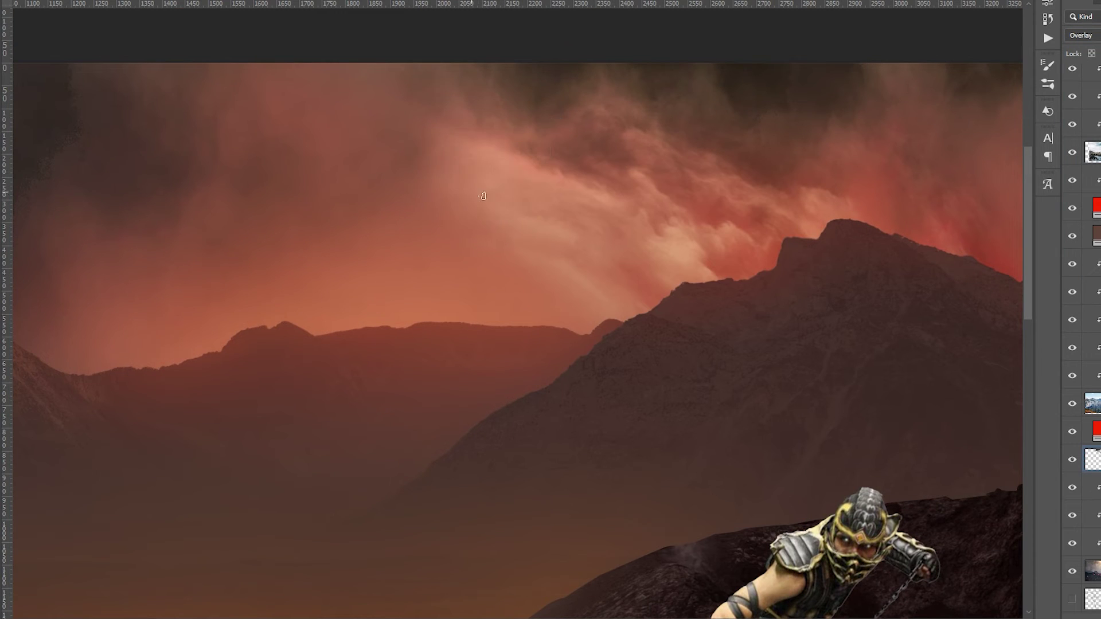
pyautogui.moveTo(482, 196); pyautogui.dragTo(545, 229)
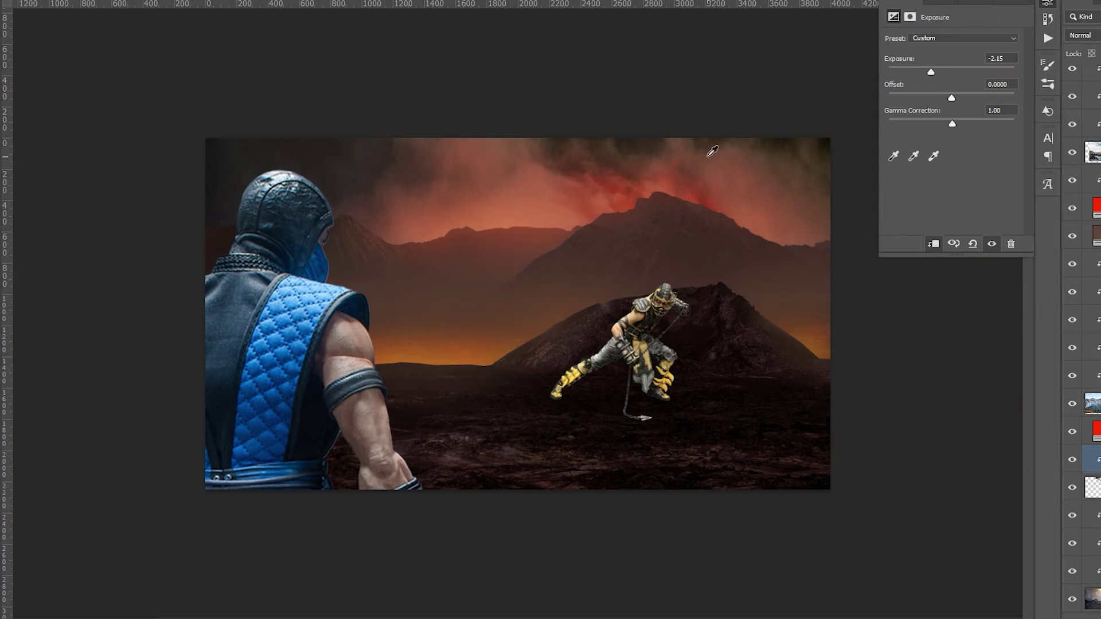
# - Move, blur and warp the next cloud layer into an arc over the sky, in Overlay mode
pyautogui.press('Return')
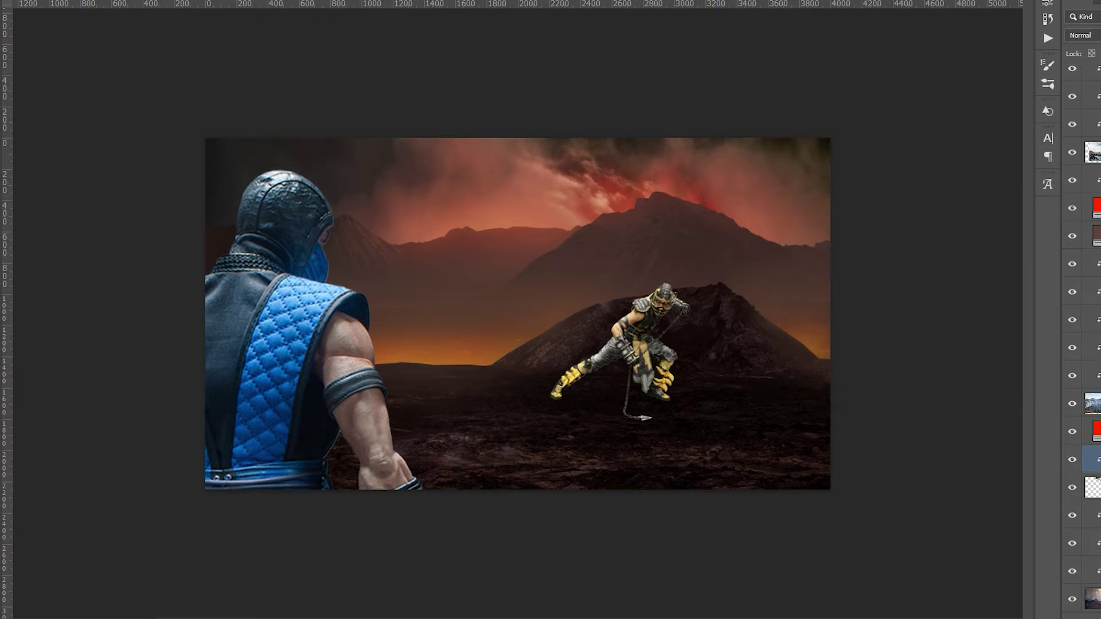
pyautogui.moveTo(525, 326); pyautogui.dragTo(483, 195)
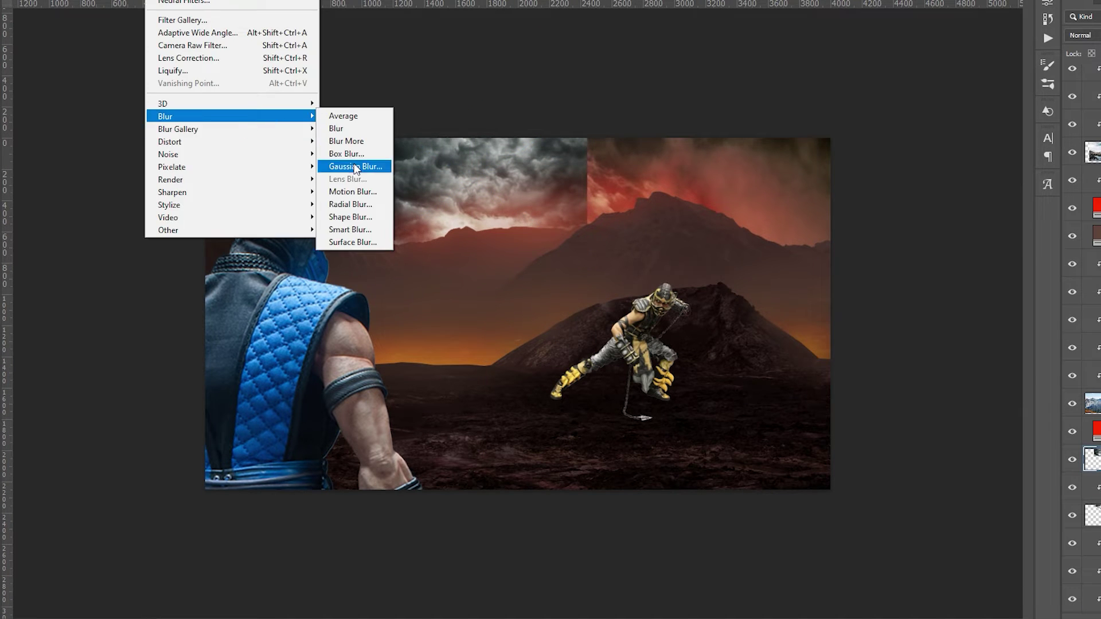
pyautogui.click(359, 197)
pyautogui.click(370, 170)
pyautogui.hotkey('ctrl', 't')
pyautogui.moveTo(361, 257); pyautogui.dragTo(344, 306)
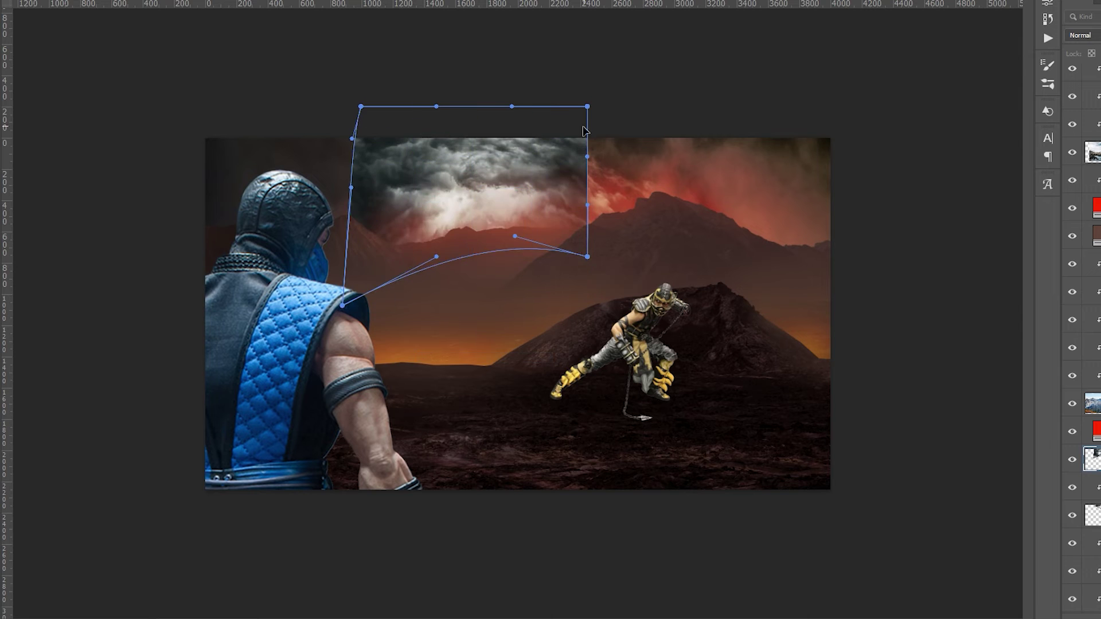
pyautogui.moveTo(587, 257); pyautogui.dragTo(603, 268)
pyautogui.moveTo(360, 107); pyautogui.dragTo(289, 145)
pyautogui.press('Return')
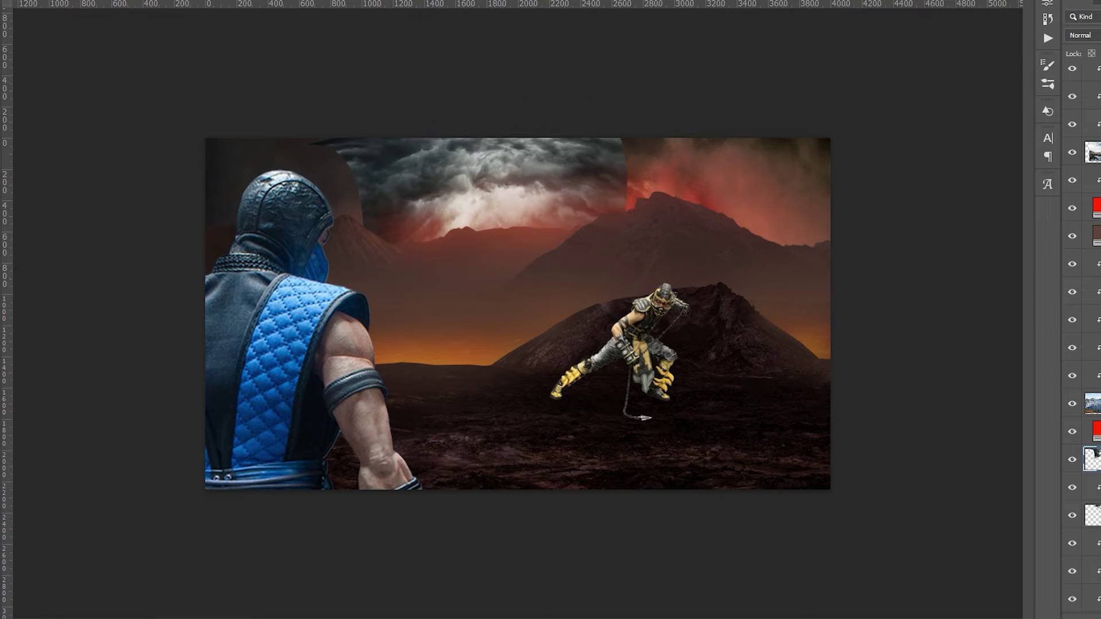
pyautogui.hotkey('alt', 'shift', 'o')
# - Mask away the cloud layer's hard edges with a soft brush
pyautogui.press('b')
pyautogui.moveTo(320, 153)
pyautogui.mouseDown()
pyautogui.moveTo(327, 209)
pyautogui.moveTo(650, 159)
pyautogui.mouseUp()
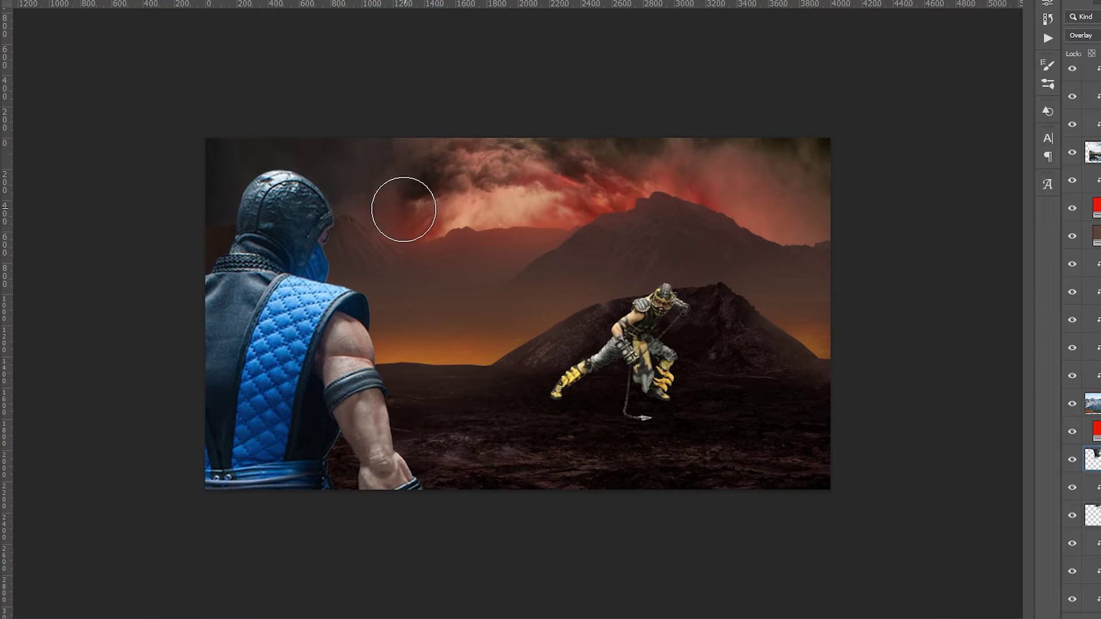
pyautogui.scroll(2, 403, 209)
pyautogui.scroll(-3, 337, 275)
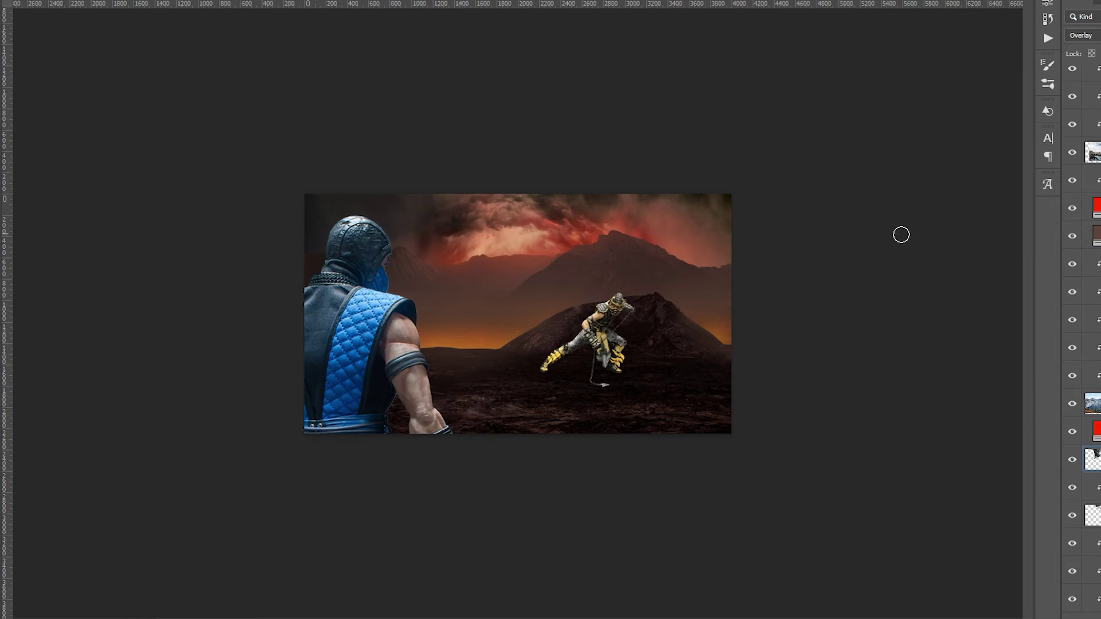
# - Add a clipped Exposure adjustment to brighten a fiery patch in the red clouds
pyautogui.click(934, 246)
pyautogui.scroll(3, 486, 169)
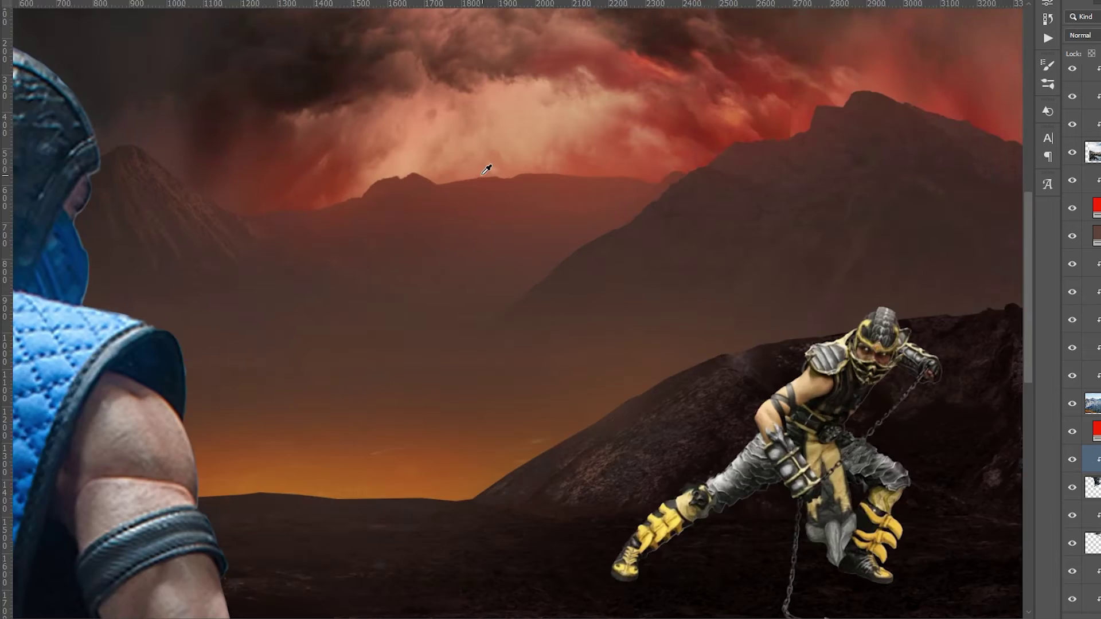
pyautogui.scroll(1, 486, 169)
pyautogui.moveTo(369, 295); pyautogui.dragTo(872, 191)
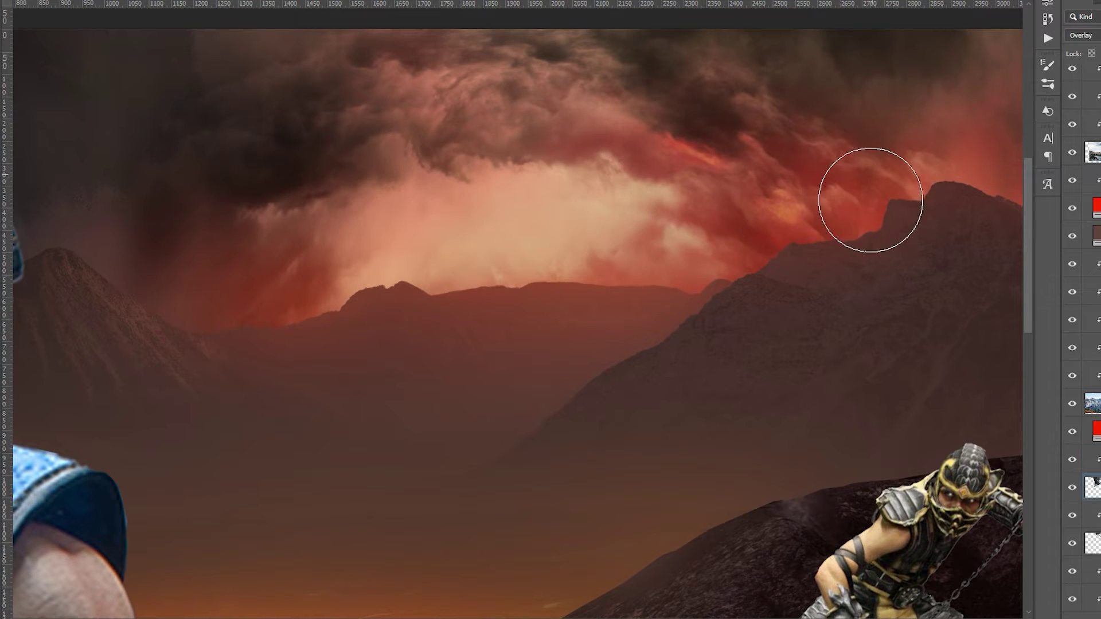
pyautogui.scroll(-1, 870, 200)
pyautogui.scroll(-3, 145, 293)
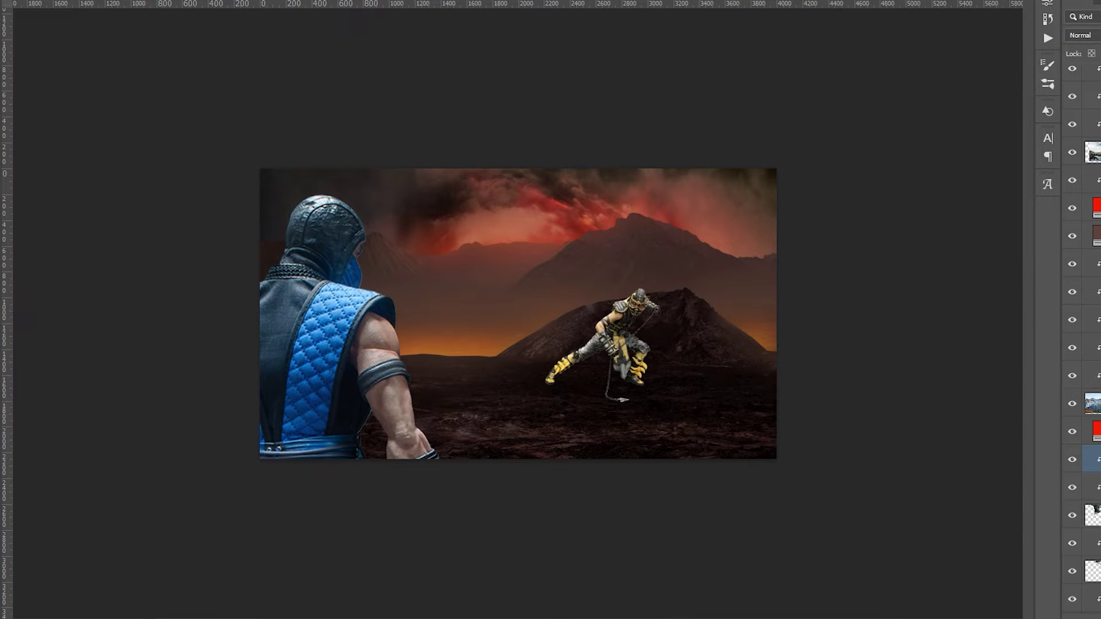
# - Set Blend If on the fill layer and change its blend mode to Linear Dodge
pyautogui.doubleClick(1092, 459)
pyautogui.press('Return')
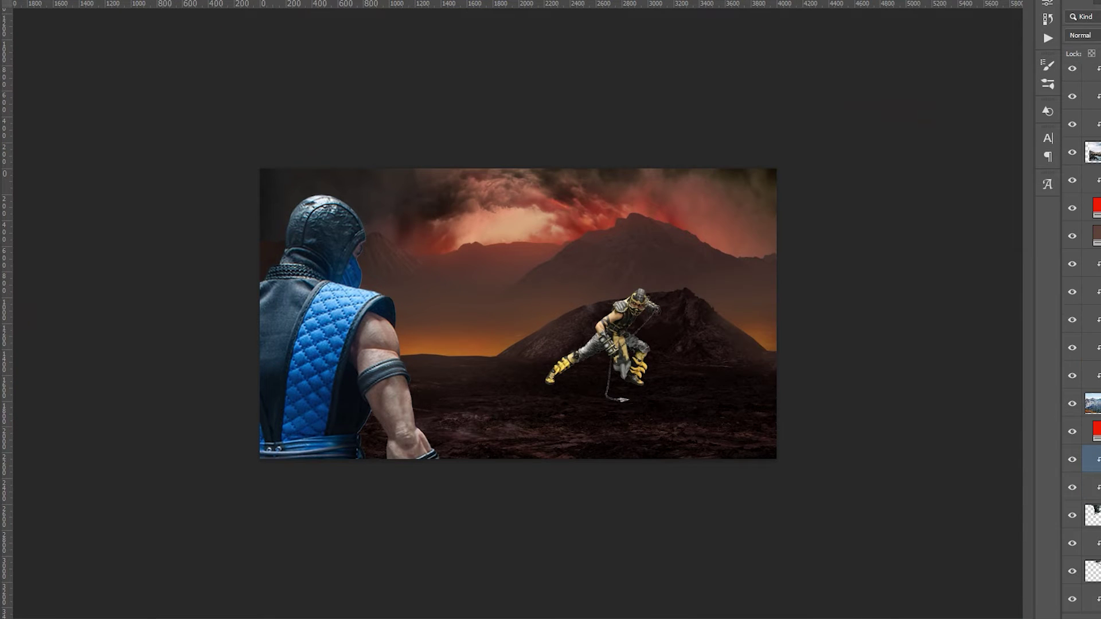
pyautogui.hotkey('ctrl', '0')
pyautogui.click(1082, 35)
pyautogui.click(1083, 156)
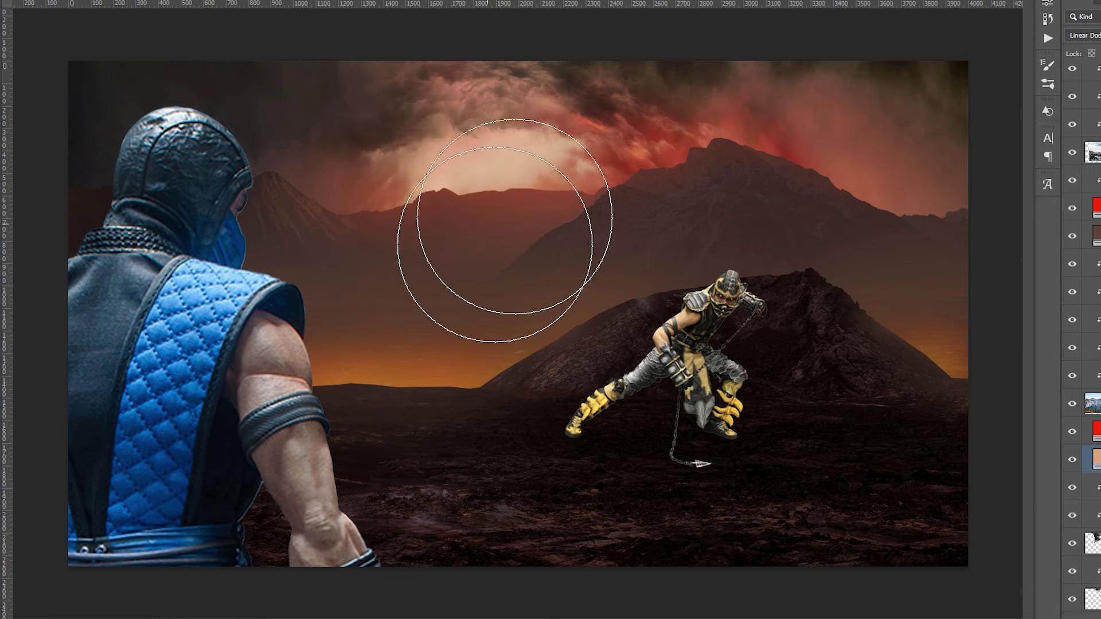
# - Paint a peach glow behind the central mountains, then add a new empty layer
pyautogui.hotkey('ctrl', 'i')
pyautogui.hotkey('ctrl', 'z')
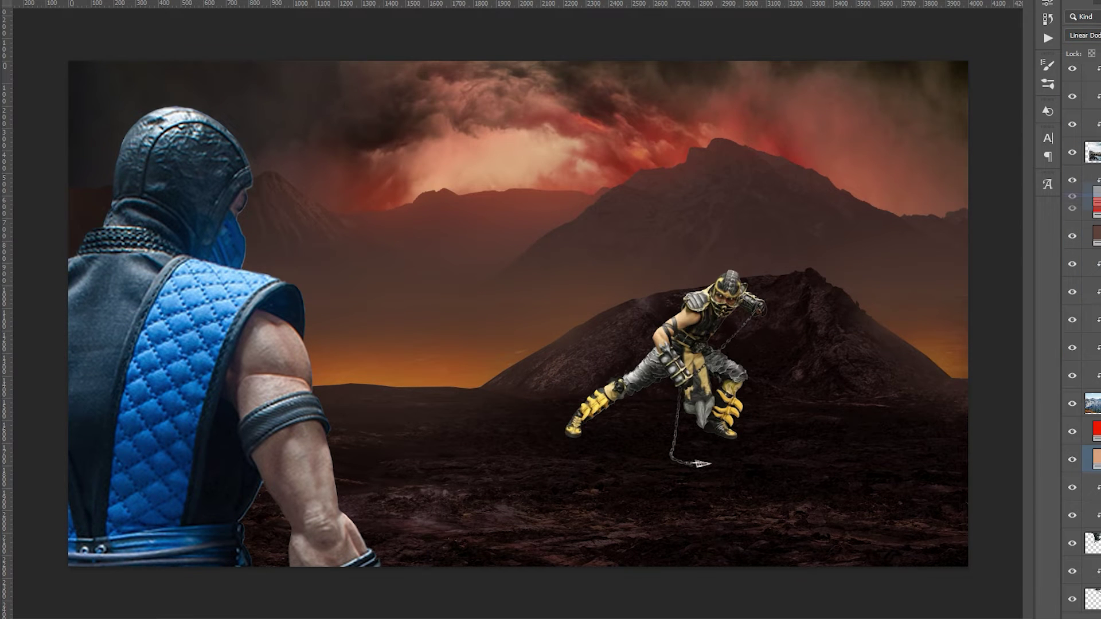
pyautogui.moveTo(413, 177); pyautogui.dragTo(479, 182)
pyautogui.scroll(-3, 477, 232)
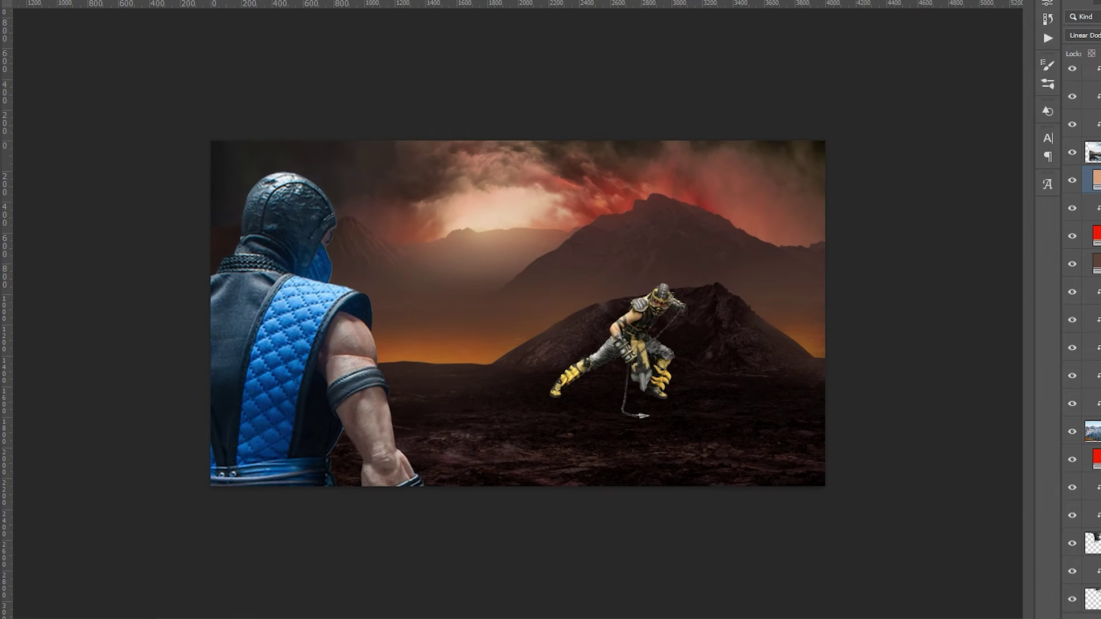
pyautogui.scroll(1, 728, 278)
pyautogui.hotkey('ctrl', 'shift', 'alt', 'n')
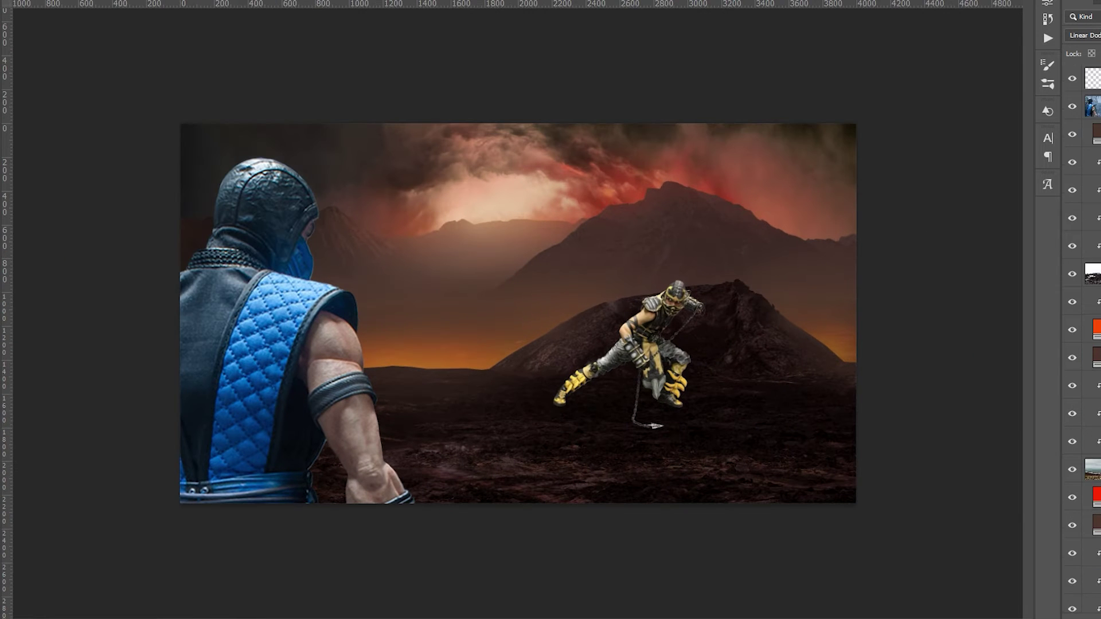
pyautogui.hotkey('ctrl', '-')
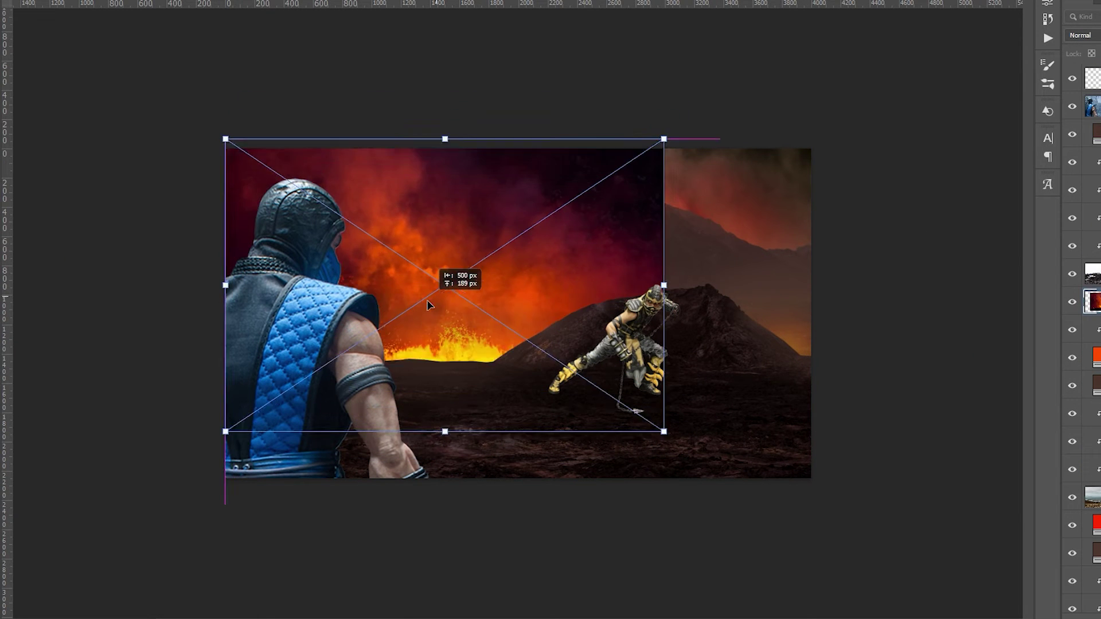
# - Scale down the placed lava image and position it on the left horizon
pyautogui.moveTo(664, 140); pyautogui.dragTo(603, 184)
pyautogui.press('Return')
pyautogui.moveTo(418, 315); pyautogui.dragTo(559, 279)
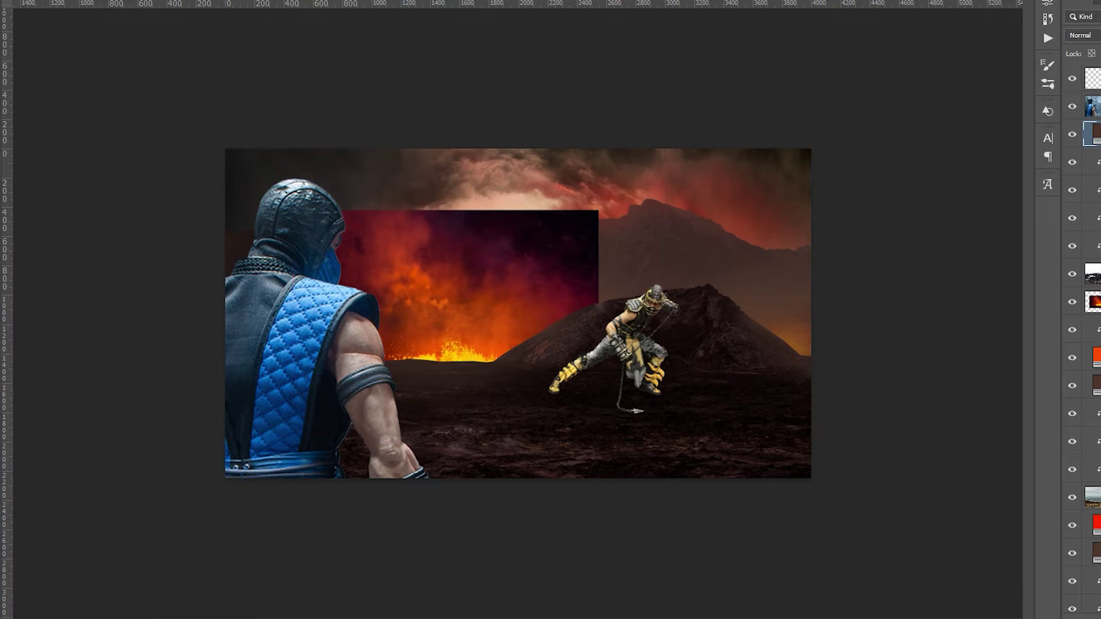
pyautogui.click(1079, 35)
pyautogui.press('Escape')
# - Mask the lava's top-right with a soft brush, set it to Screen, and enlarge it upward
pyautogui.press('b')
pyautogui.rightClick(565, 265)
pyautogui.moveTo(550, 218)
pyautogui.mouseDown()
pyautogui.moveTo(596, 259)
pyautogui.moveTo(441, 243)
pyautogui.mouseUp()
pyautogui.click(1079, 35)
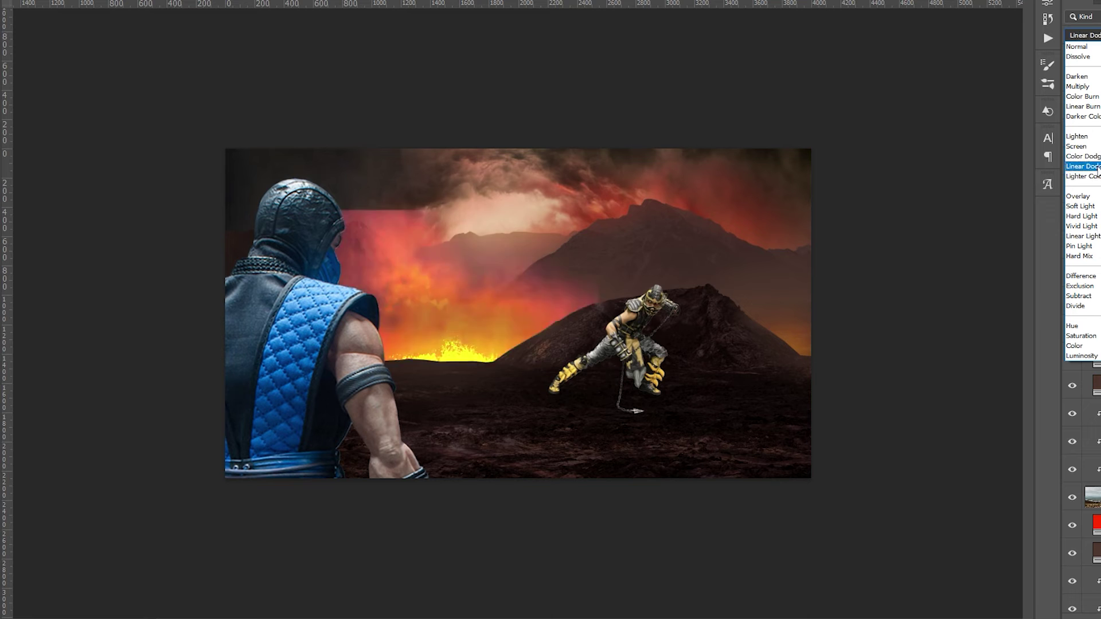
pyautogui.press('Return')
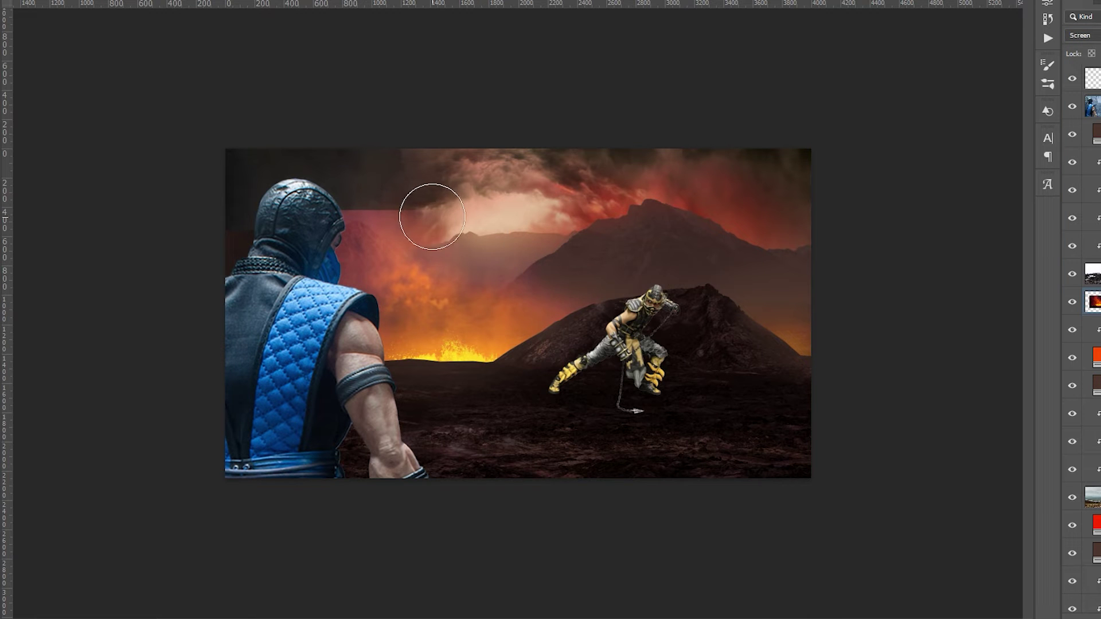
pyautogui.hotkey('ctrl', 't')
pyautogui.moveTo(442, 327); pyautogui.dragTo(447, 295)
pyautogui.press('Return')
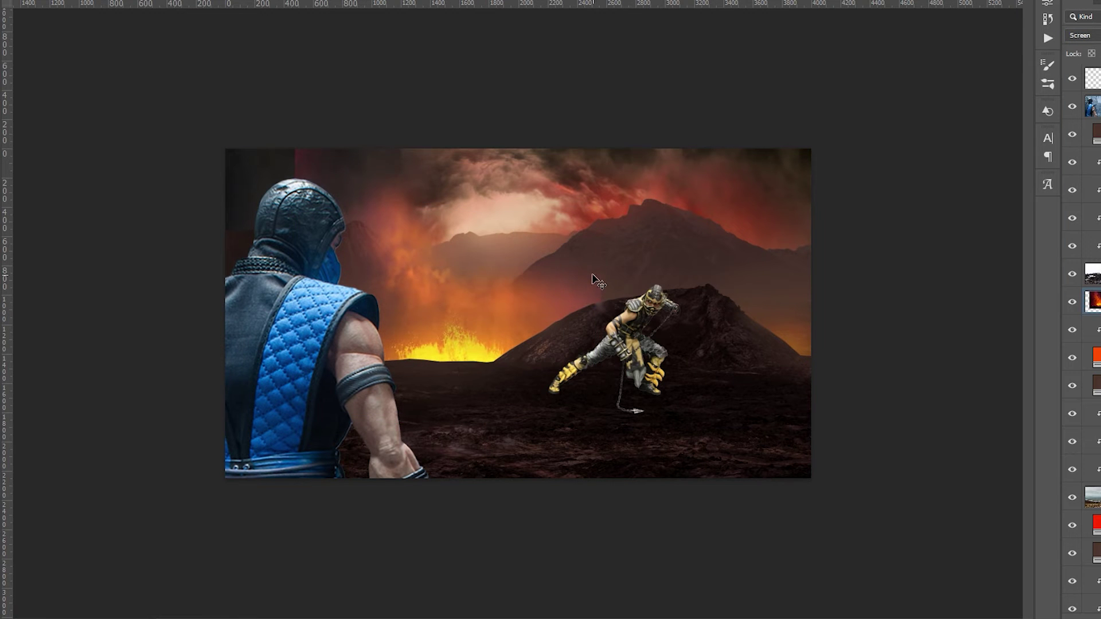
pyautogui.hotkey('ctrl', '+')
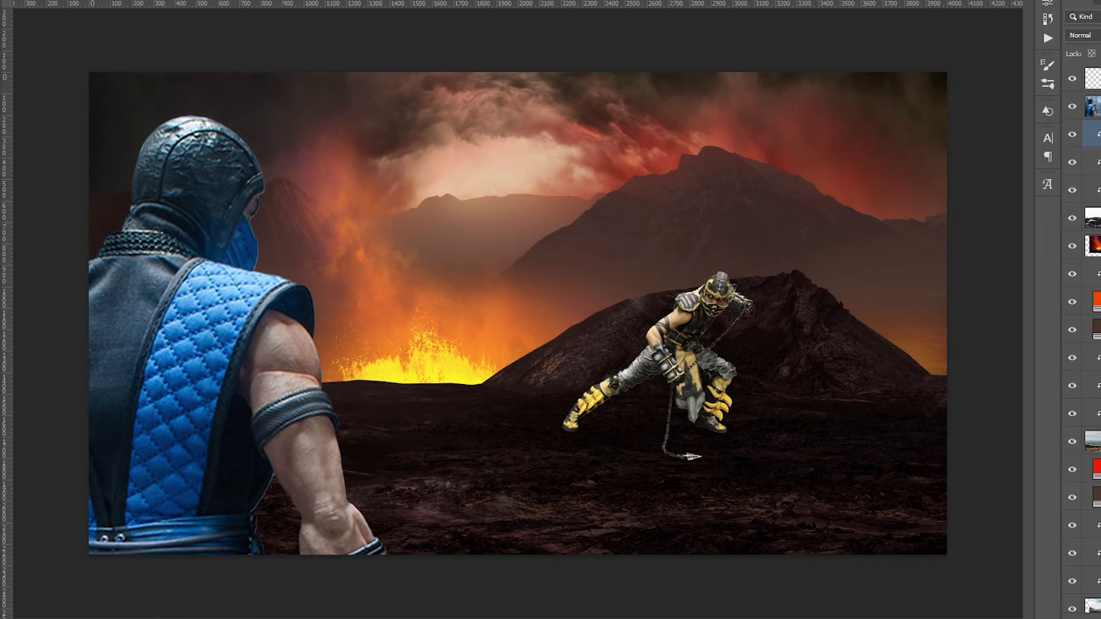
# - Cut out the lava river and transform it onto the foreground plain
pyautogui.moveTo(839, 476); pyautogui.dragTo(442, 367)
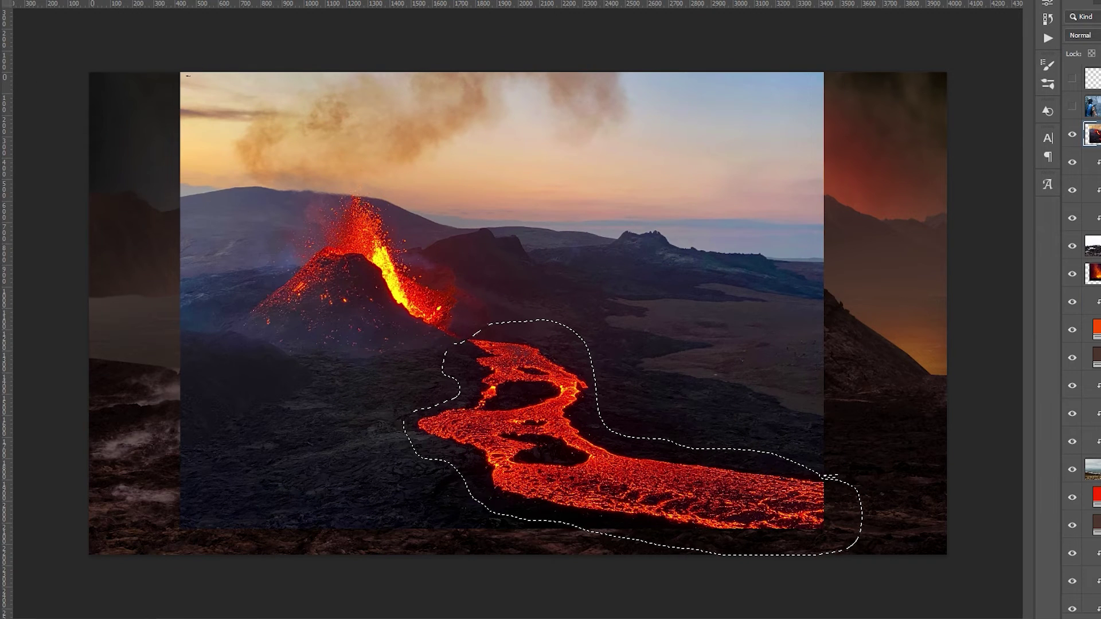
pyautogui.hotkey('ctrl', 'shift', 'i')
pyautogui.press('Delete')
pyautogui.rightClick(1077, 134)
pyautogui.click(1032, 178)
pyautogui.hotkey('ctrl', 't')
pyautogui.moveTo(609, 516); pyautogui.dragTo(517, 507)
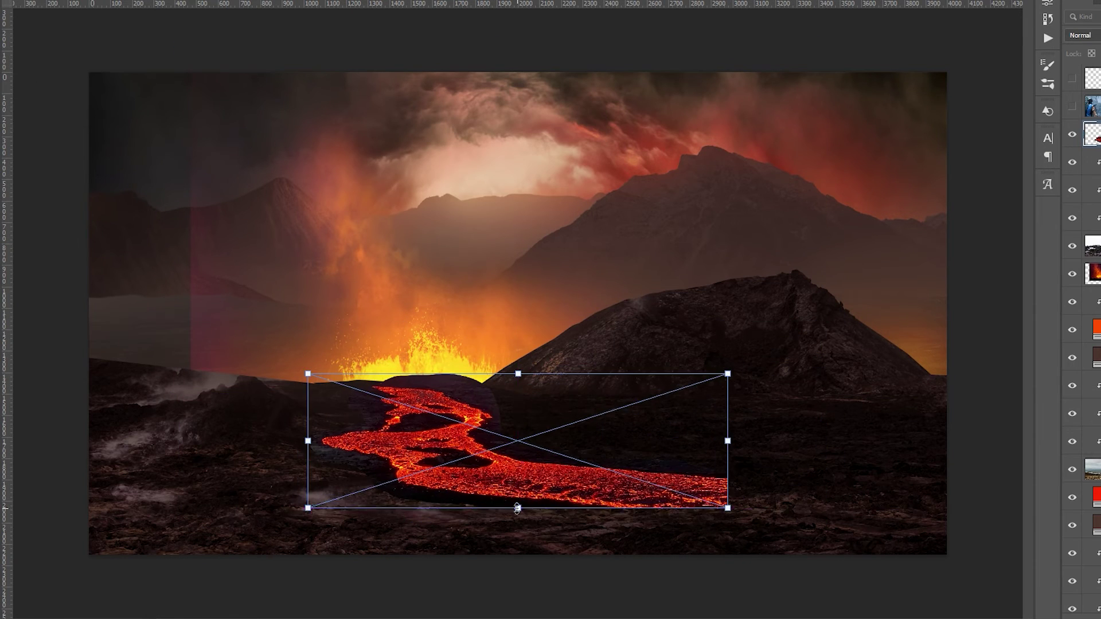
pyautogui.press('Return')
# - Reveal both fighters, trial blend modes and Brightness 113 / Contrast 39, then delete that adjustment
pyautogui.click(1071, 81)
pyautogui.click(1072, 107)
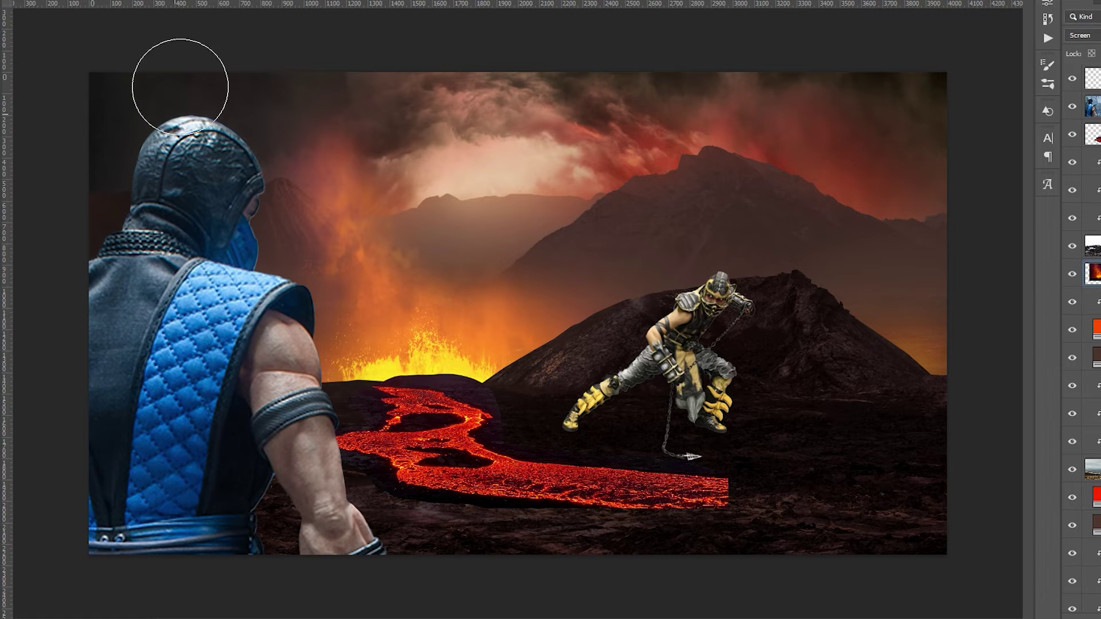
pyautogui.click(1080, 35)
pyautogui.press('Escape')
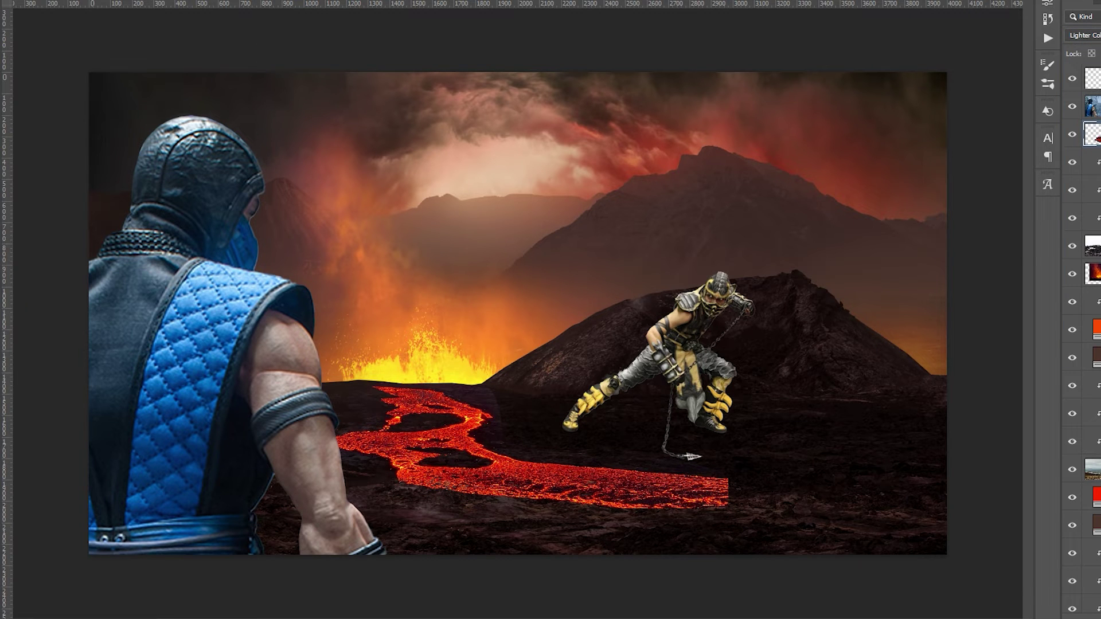
pyautogui.moveTo(951, 76); pyautogui.dragTo(998, 76)
pyautogui.moveTo(951, 101)
pyautogui.mouseDown()
pyautogui.moveTo(975, 101)
pyautogui.moveTo(989, 77)
pyautogui.mouseUp()
pyautogui.click(1010, 244)
pyautogui.click(555, 196)
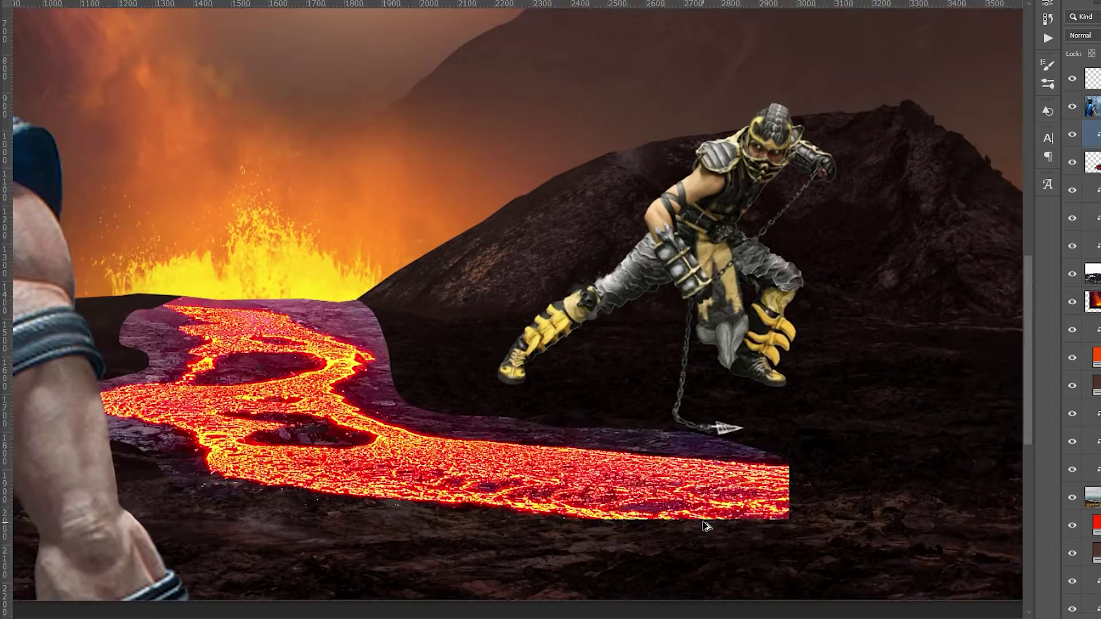
# - Nudge the lava river and try Blend If, then discard the lava layers
pyautogui.scroll(2, 706, 525)
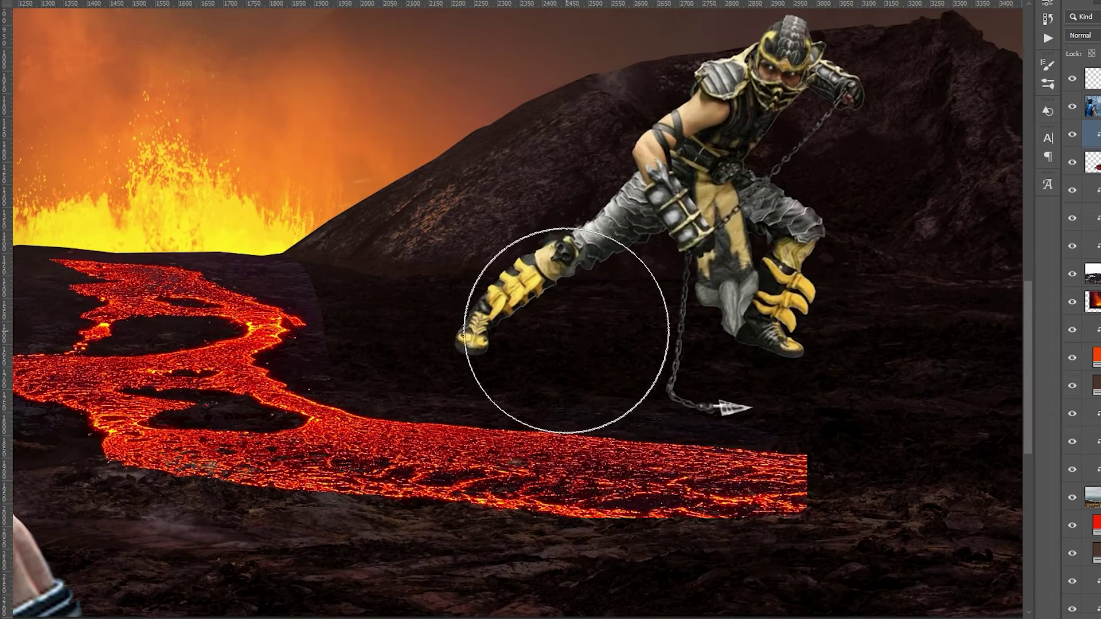
pyautogui.rightClick(573, 344)
pyautogui.press('Return')
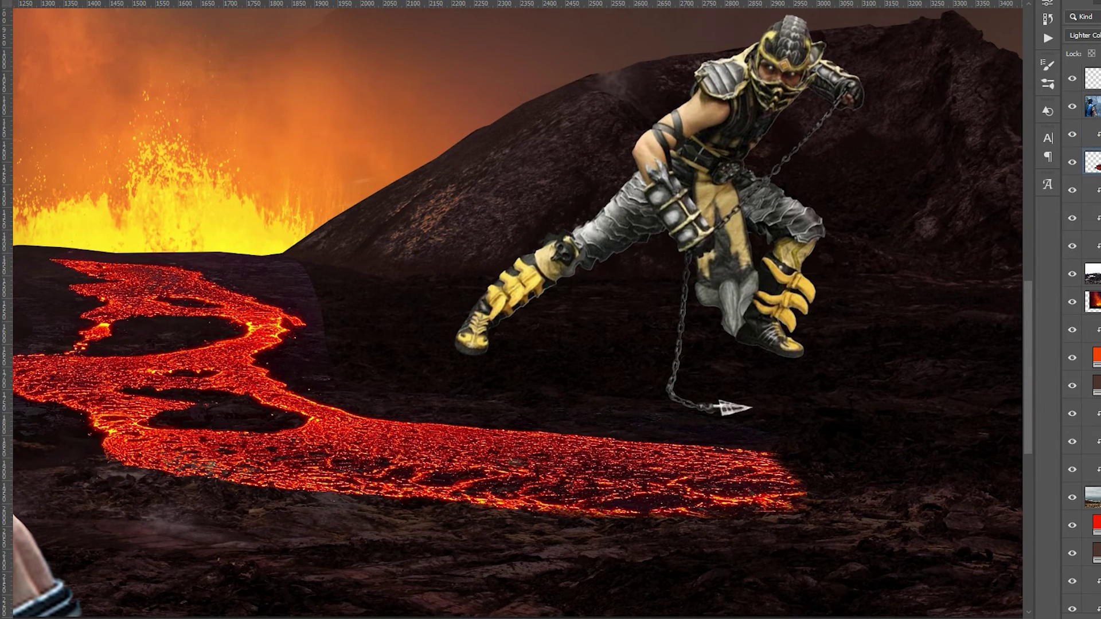
pyautogui.moveTo(724, 450); pyautogui.dragTo(721, 440)
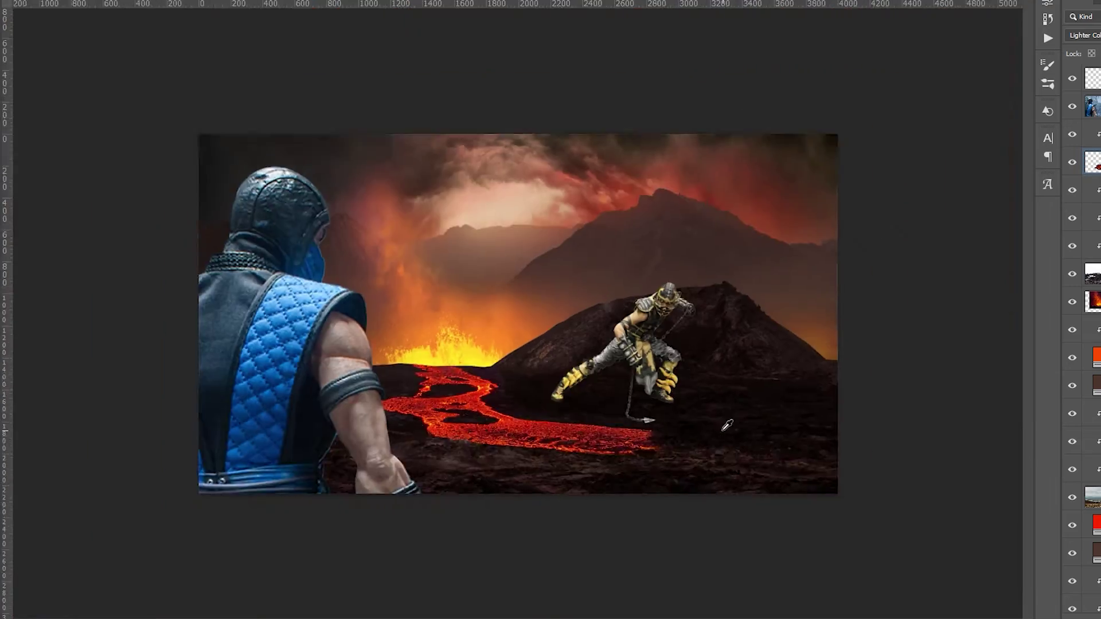
pyautogui.hotkey('ctrl', '0')
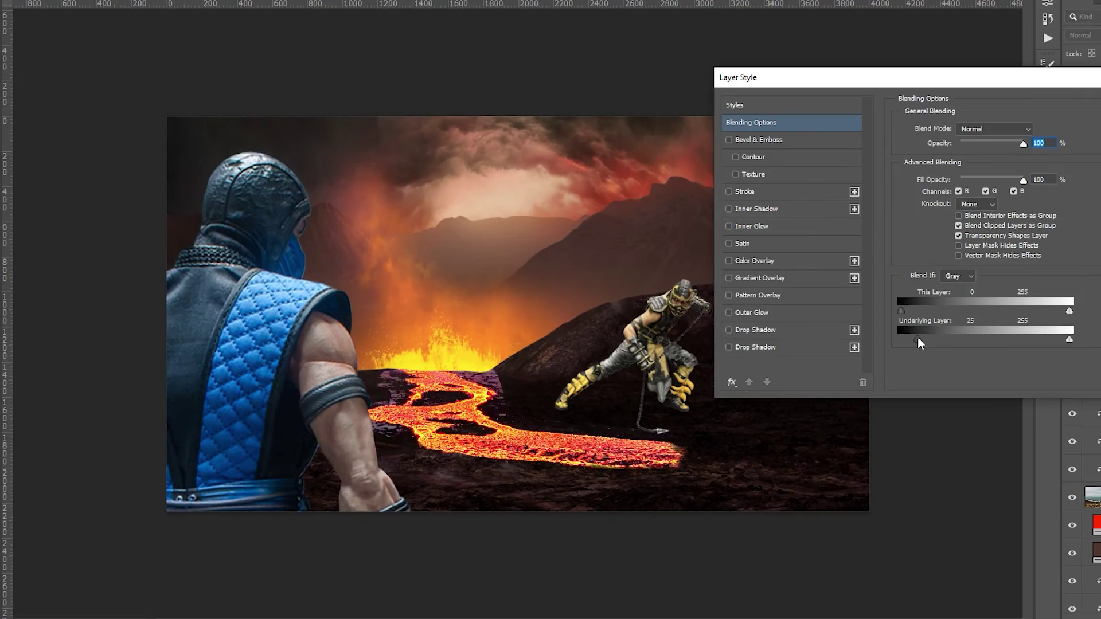
pyautogui.moveTo(917, 337)
pyautogui.mouseDown()
pyautogui.moveTo(957, 337)
pyautogui.moveTo(927, 340)
pyautogui.mouseUp()
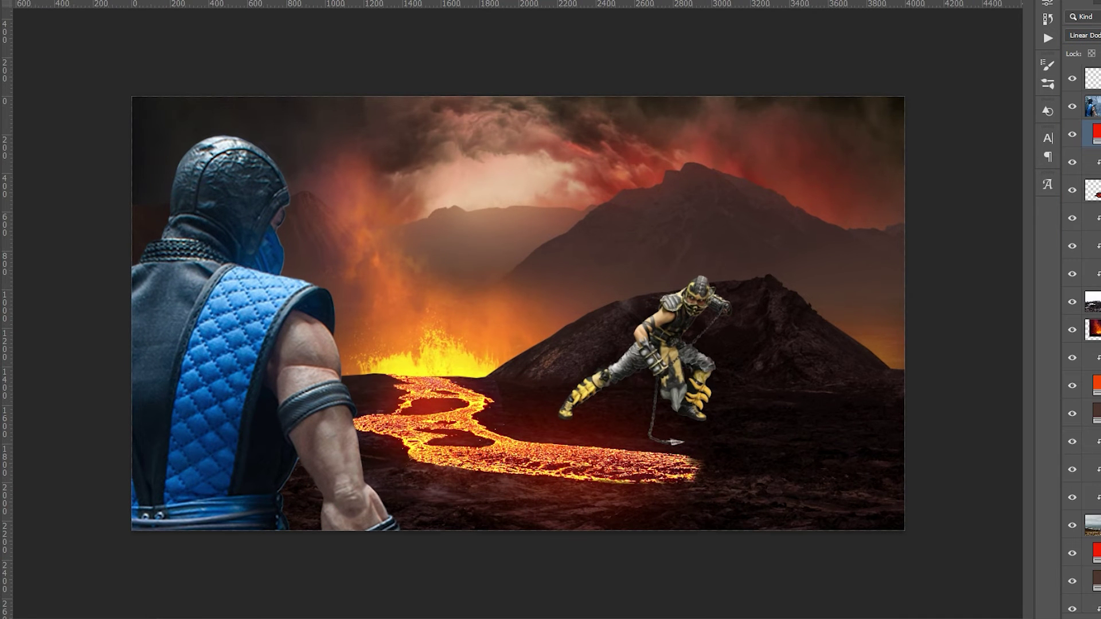
pyautogui.hotkey('ctrl', 'z')
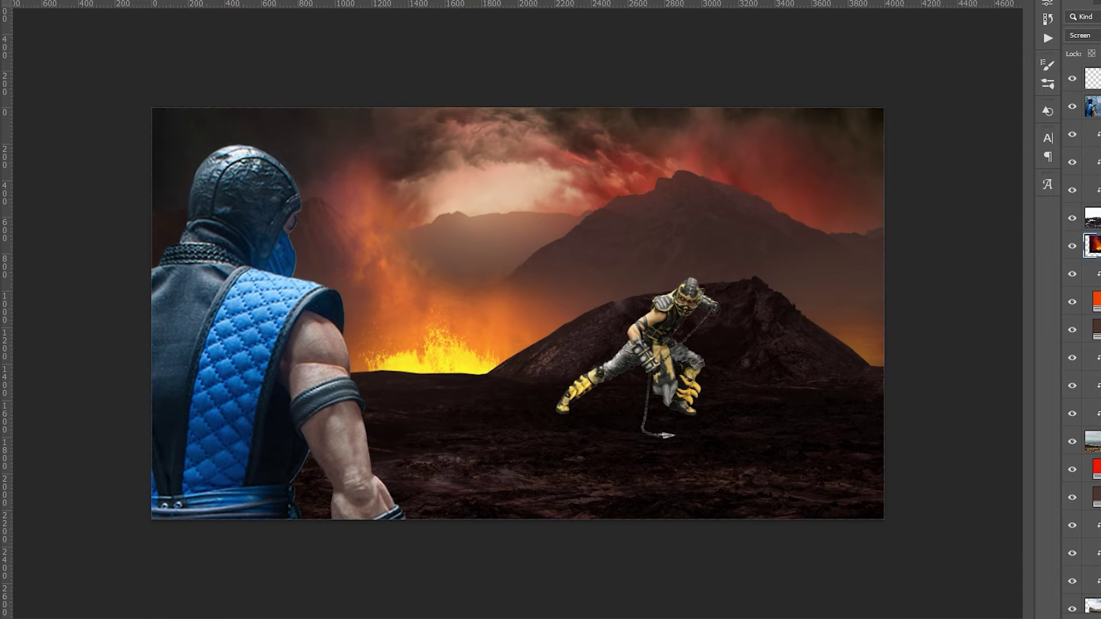
# - Add a Levels adjustment with output levels 23/151 to darken and flatten the landscape
pyautogui.hotkey('ctrl', 'z')
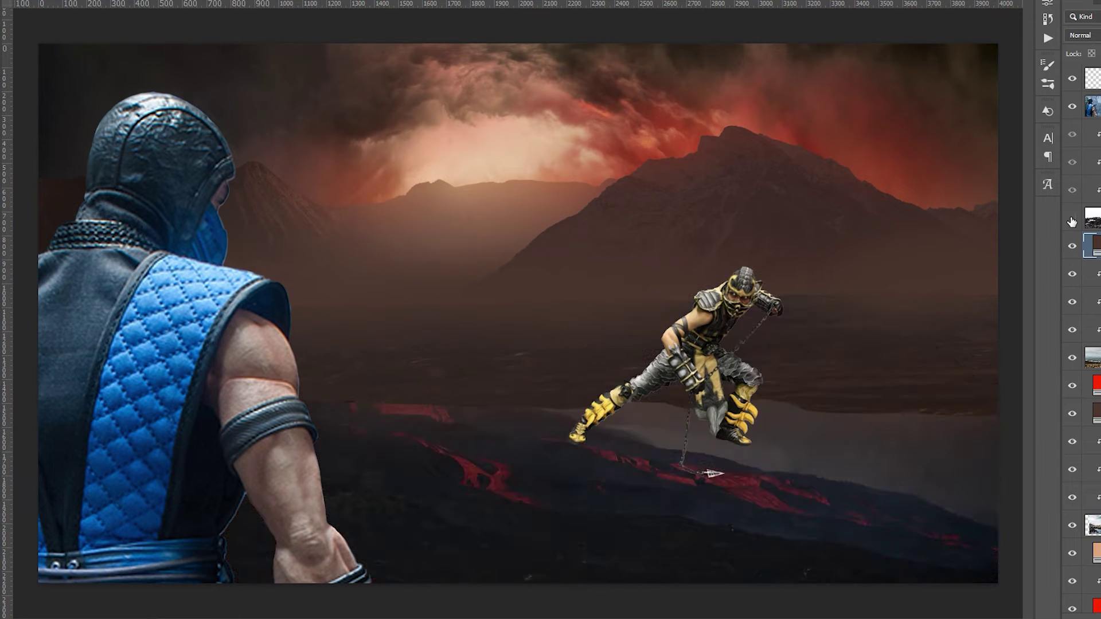
pyautogui.moveTo(912, 174); pyautogui.dragTo(916, 175)
pyautogui.moveTo(1015, 174); pyautogui.dragTo(972, 175)
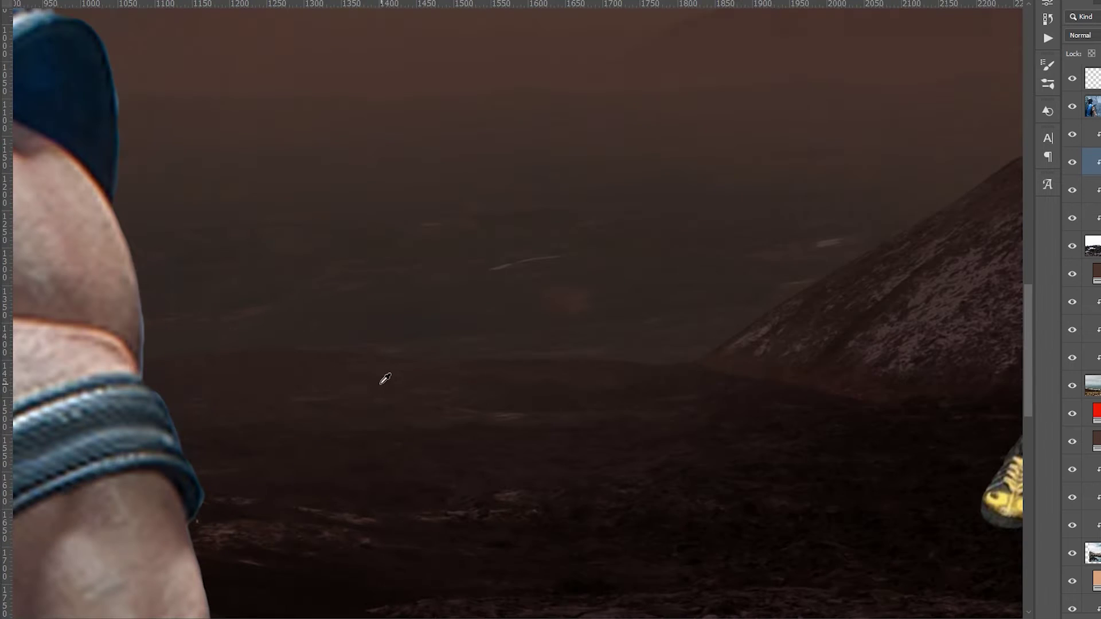
# - Paint on the mask, confirm the Layer Style, and bring in the lava-hillside photo
pyautogui.rightClick(643, 373)
pyautogui.press('Escape')
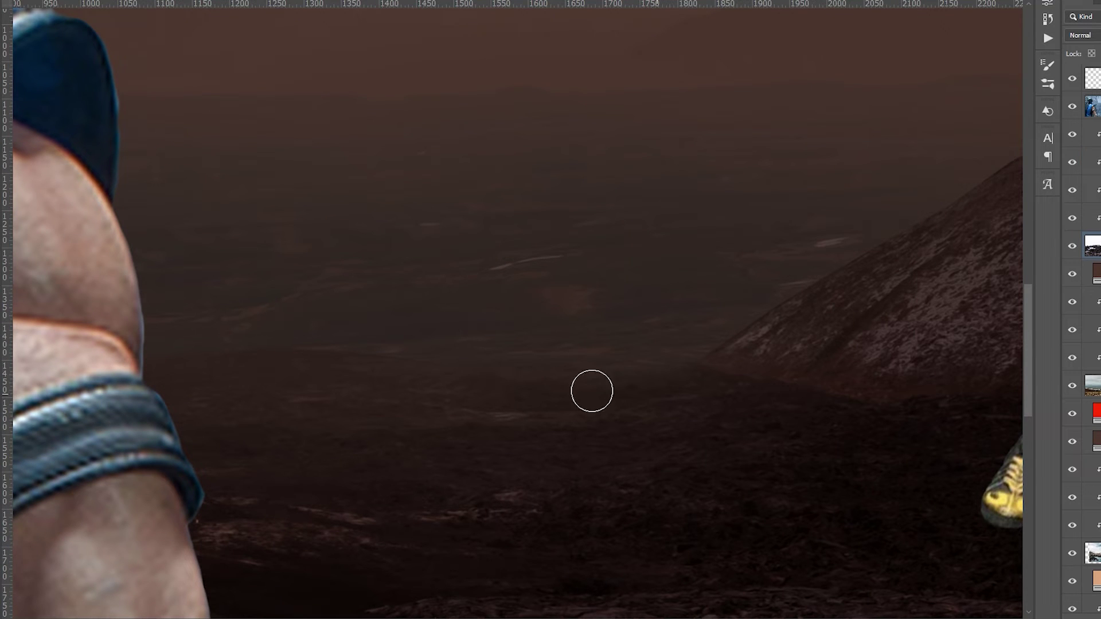
pyautogui.hotkey('ctrl', '0')
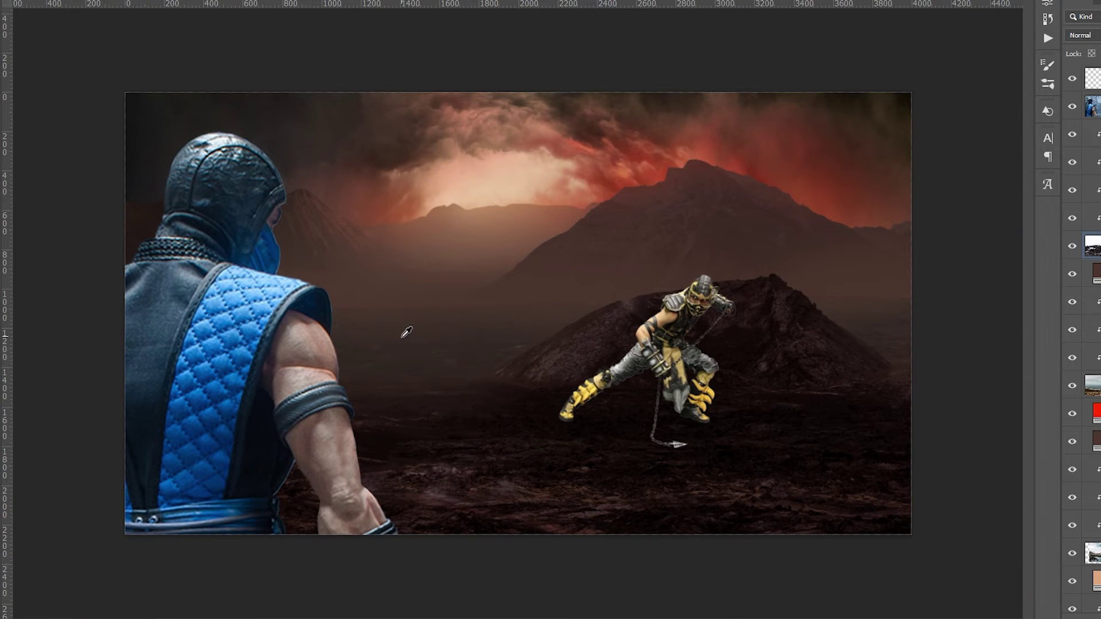
pyautogui.hotkey('ctrl', '+')
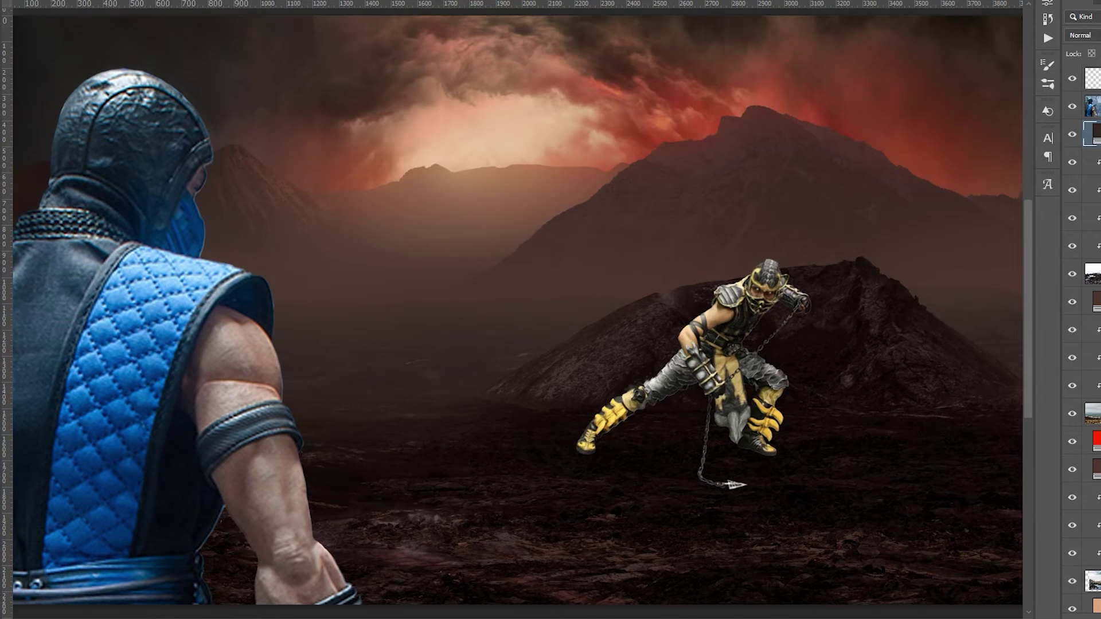
pyautogui.press('Return')
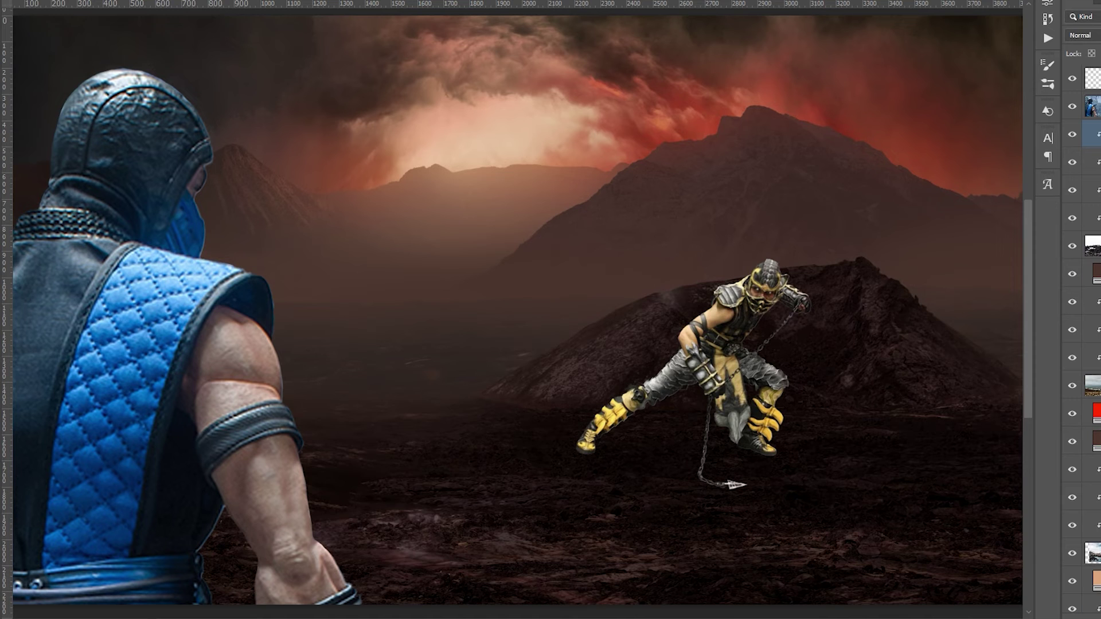
pyautogui.click(1092, 134)
pyautogui.click(1092, 134)
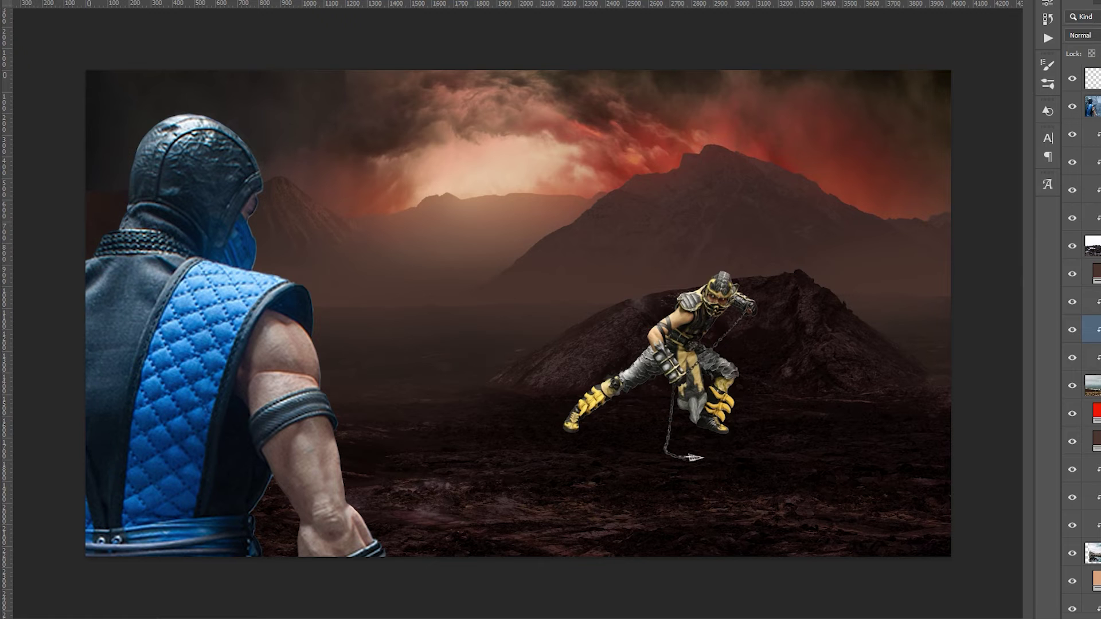
pyautogui.press('alt')
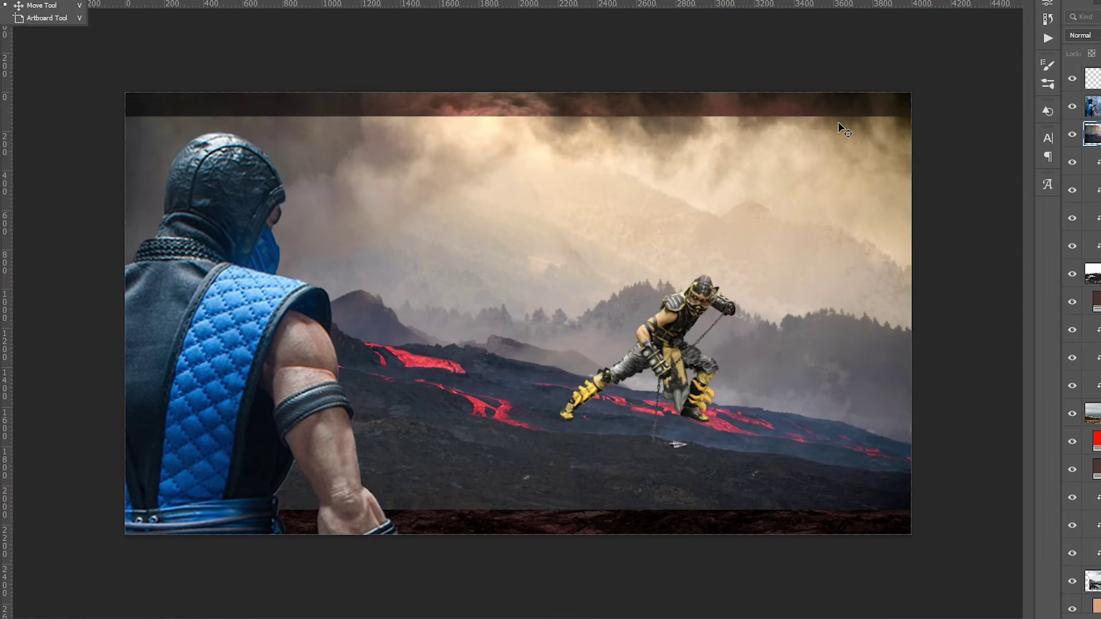
# - Lasso the lava streaks, warp them onto the hill, and set Color Dodge blending
pyautogui.moveTo(319, 325); pyautogui.dragTo(314, 379)
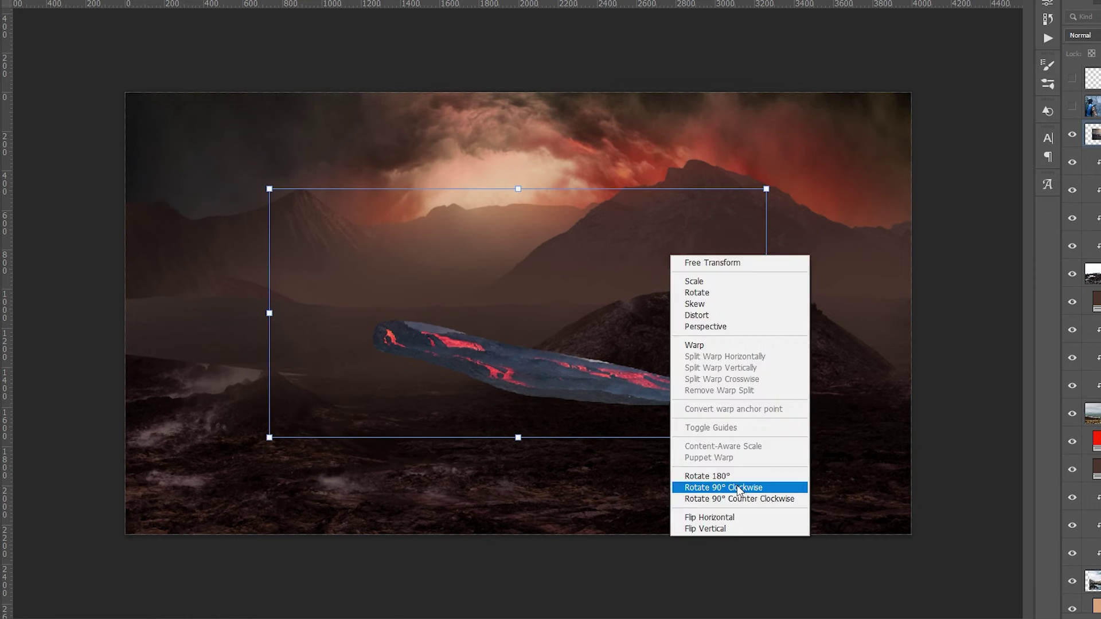
pyautogui.moveTo(691, 306); pyautogui.dragTo(699, 311)
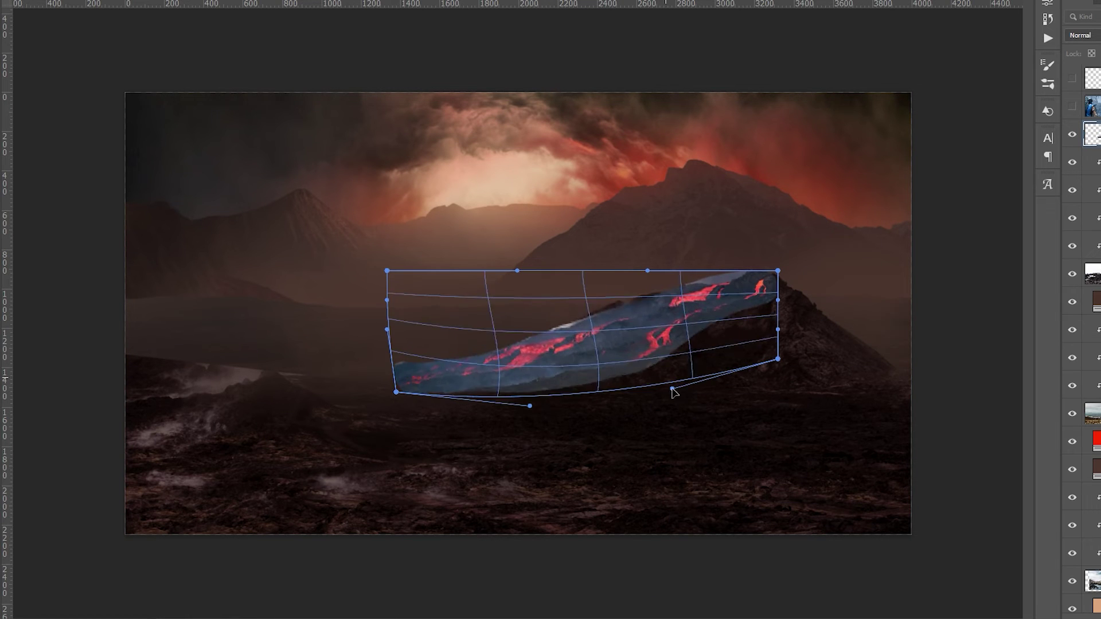
pyautogui.hotkey('alt', 'shift', 'd')
pyautogui.hotkey('ctrl', '+')
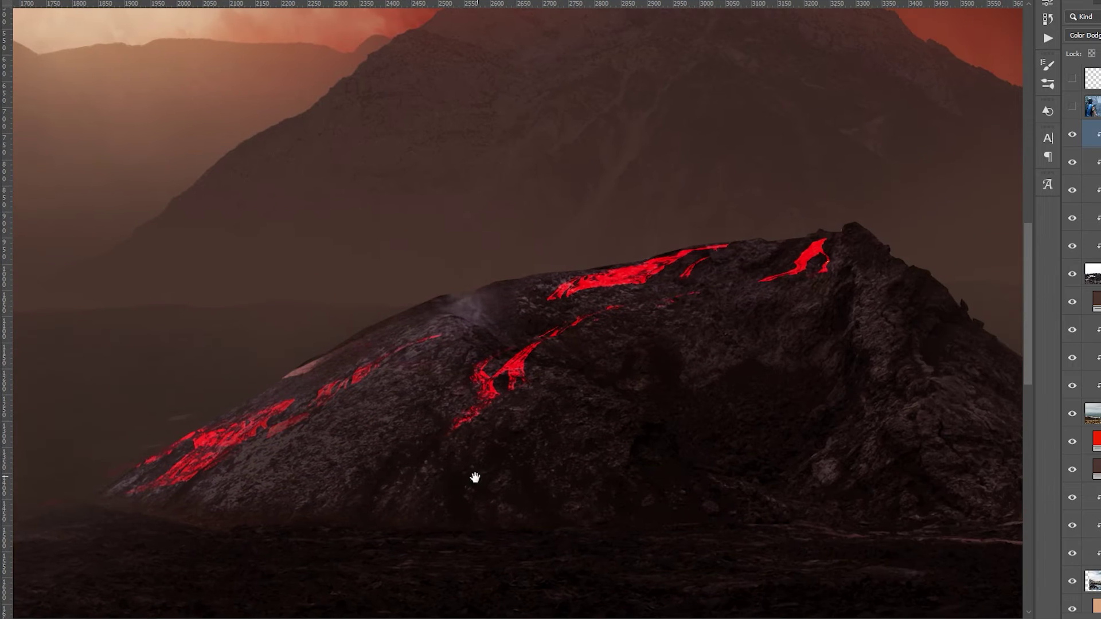
# - Brush part of the lava glow's mask darker and delete the red-filled layer
pyautogui.scroll(-3, 452, 348)
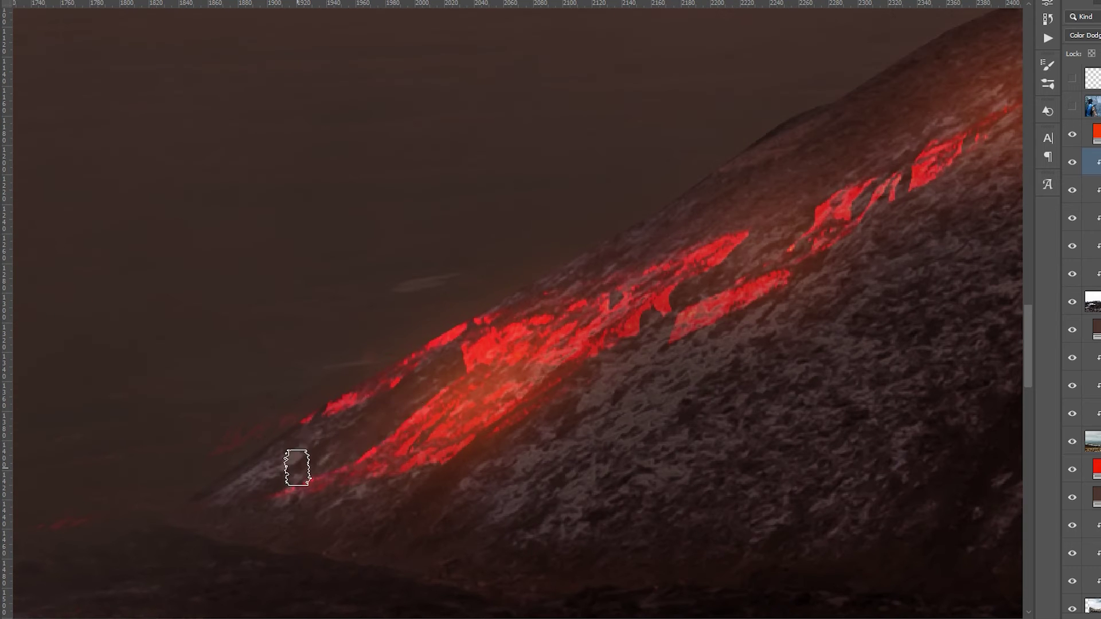
pyautogui.moveTo(297, 467); pyautogui.dragTo(390, 365)
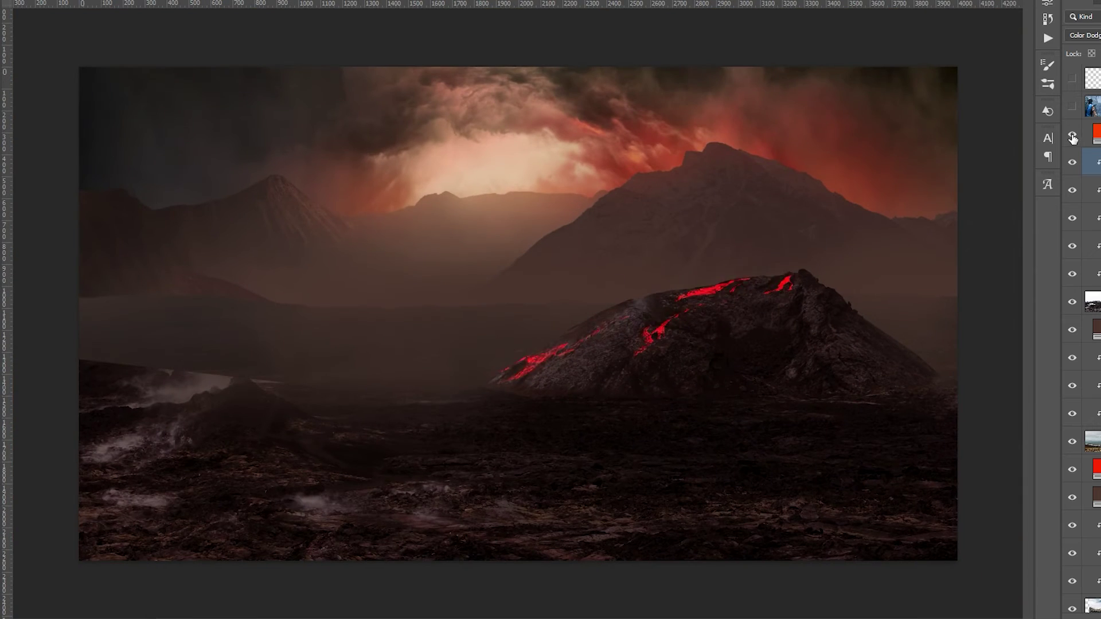
pyautogui.moveTo(1071, 137); pyautogui.dragTo(658, 280)
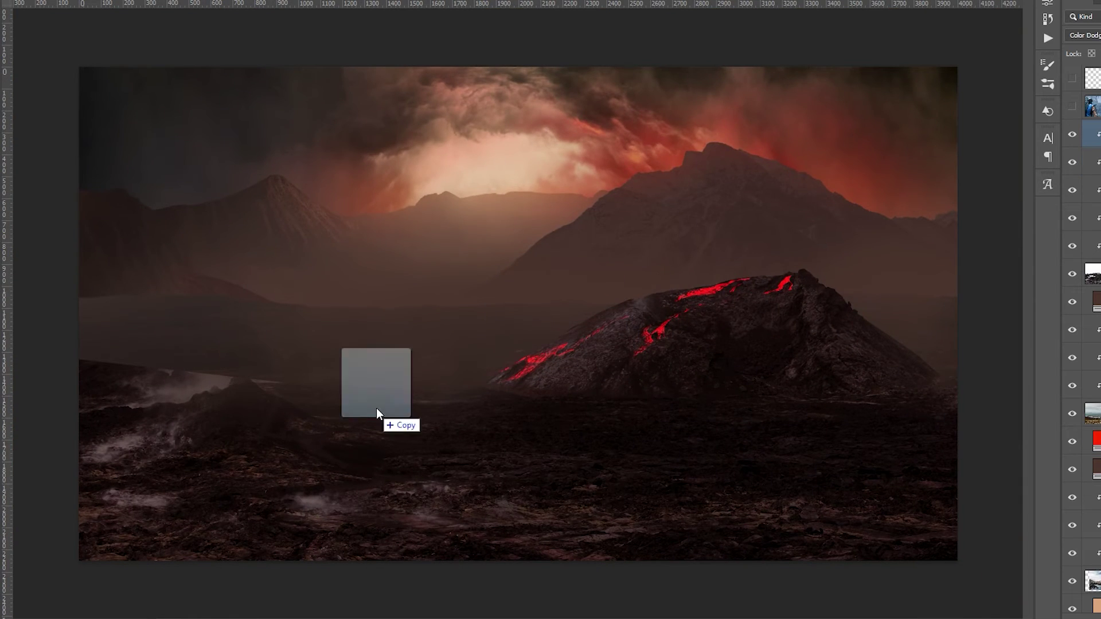
# - Place the erupting volcano photo, shrink it into the middle distance, and blend it
pyautogui.moveTo(376, 408); pyautogui.dragTo(376, 408)
pyautogui.moveTo(807, 98); pyautogui.dragTo(531, 127)
pyautogui.press('Return')
pyautogui.click(1083, 35)
pyautogui.click(1049, 167)
# - Brush away the hard edges around the lava fountain with a textured rectangular tip
pyautogui.press('b')
pyautogui.moveTo(388, 177)
pyautogui.mouseDown()
pyautogui.moveTo(201, 241)
pyautogui.moveTo(457, 300)
pyautogui.mouseUp()
pyautogui.click(441, 362)
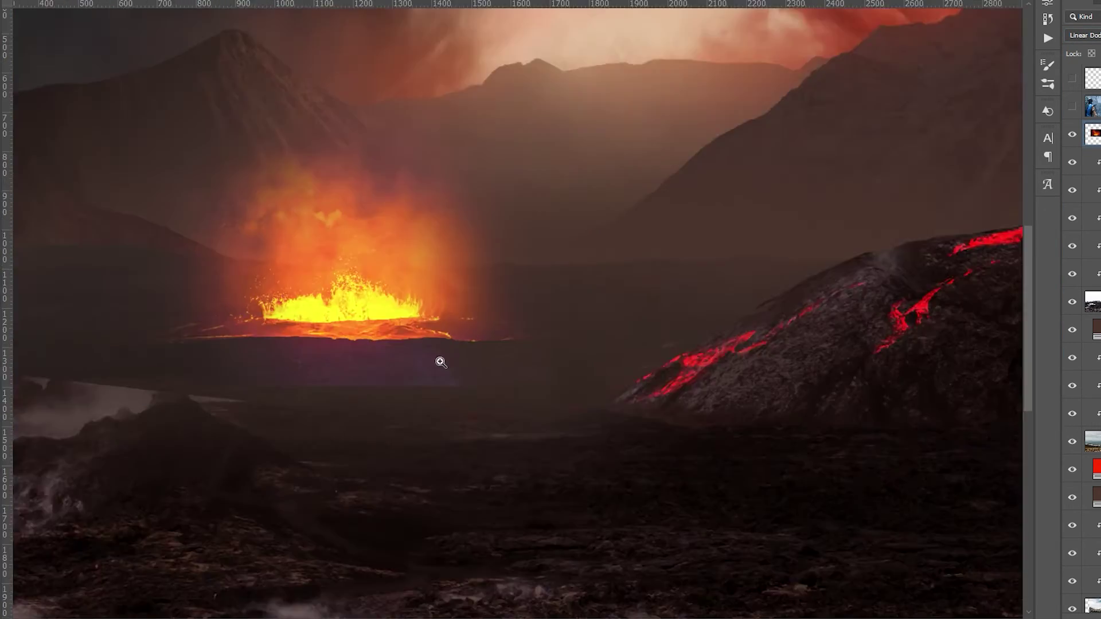
pyautogui.rightClick(484, 327)
pyautogui.doubleClick(509, 318)
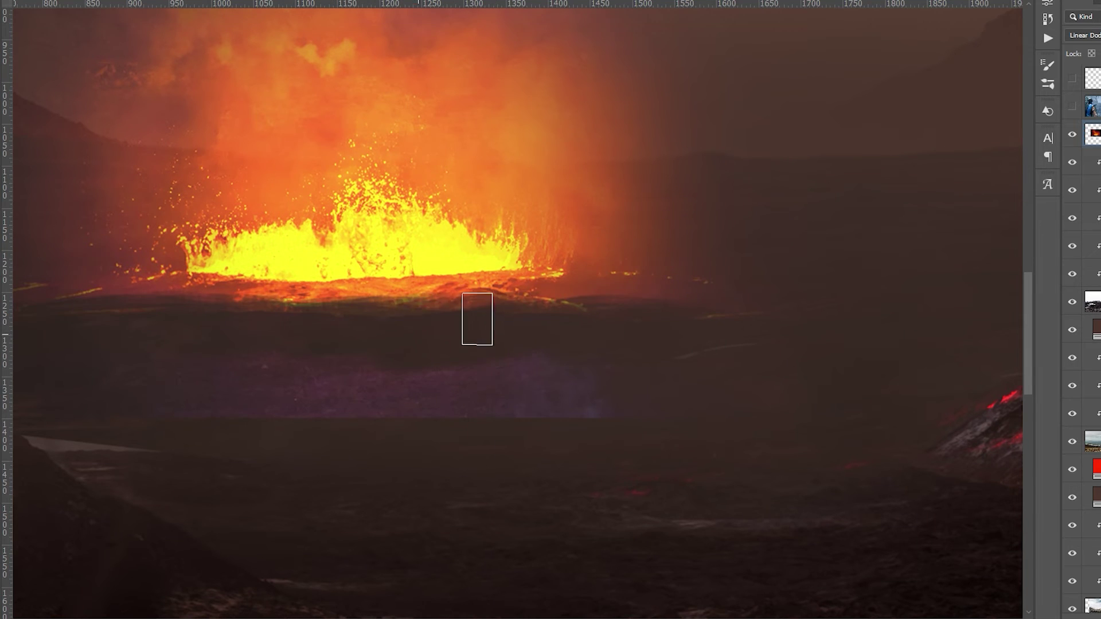
pyautogui.hotkey('ctrl', '0')
pyautogui.hotkey('ctrl', '-')
pyautogui.click(1072, 106)
pyautogui.hotkey('shift', '+')
pyautogui.press('Delete')
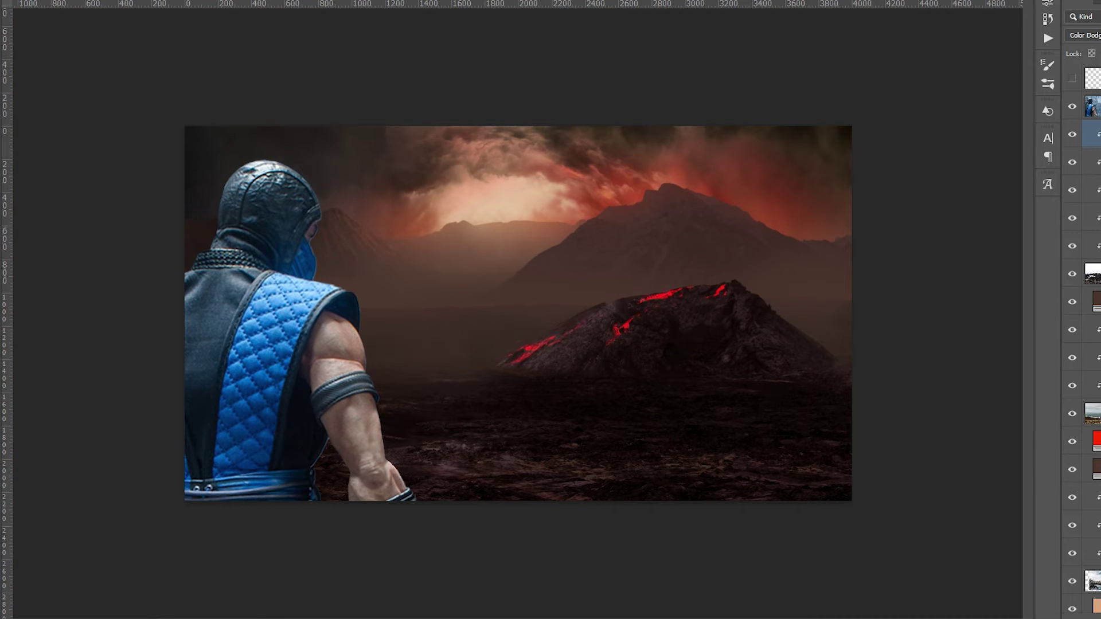
pyautogui.hotkey('ctrl', 'z')
pyautogui.hotkey('ctrl', 'z')
pyautogui.hotkey('ctrl', 'z')
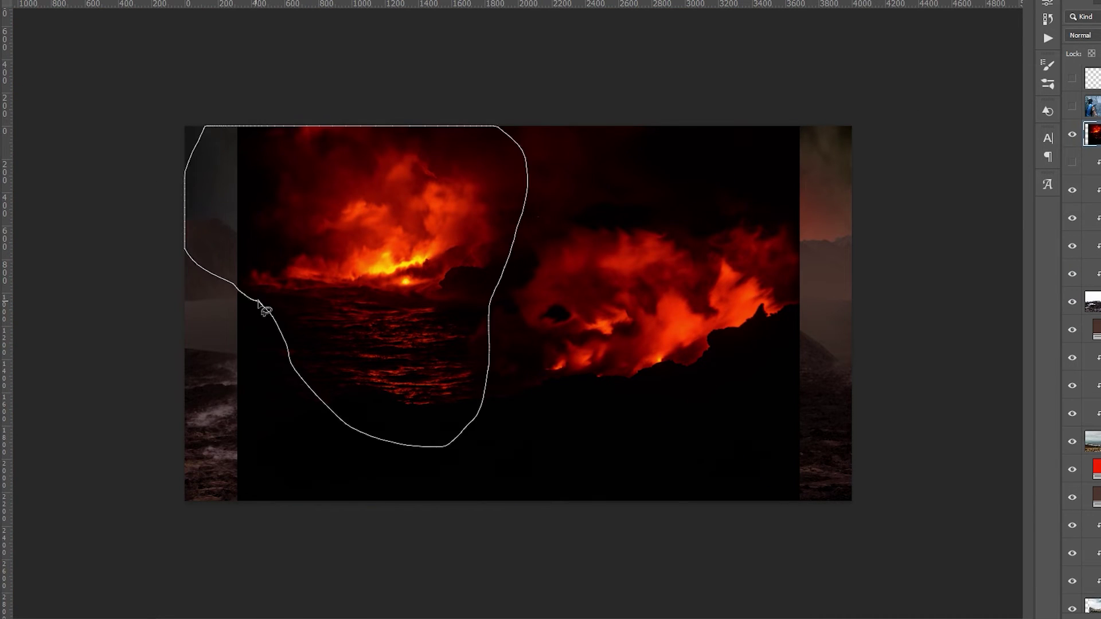
# - Enlarge the fire photo into the distance, blend away its darks, and soft-brush its mask
pyautogui.hotkey('ctrl', 't')
pyautogui.moveTo(373, 315); pyautogui.dragTo(602, 167)
pyautogui.click(1079, 35)
pyautogui.click(1079, 115)
pyautogui.hotkey('ctrl', 't')
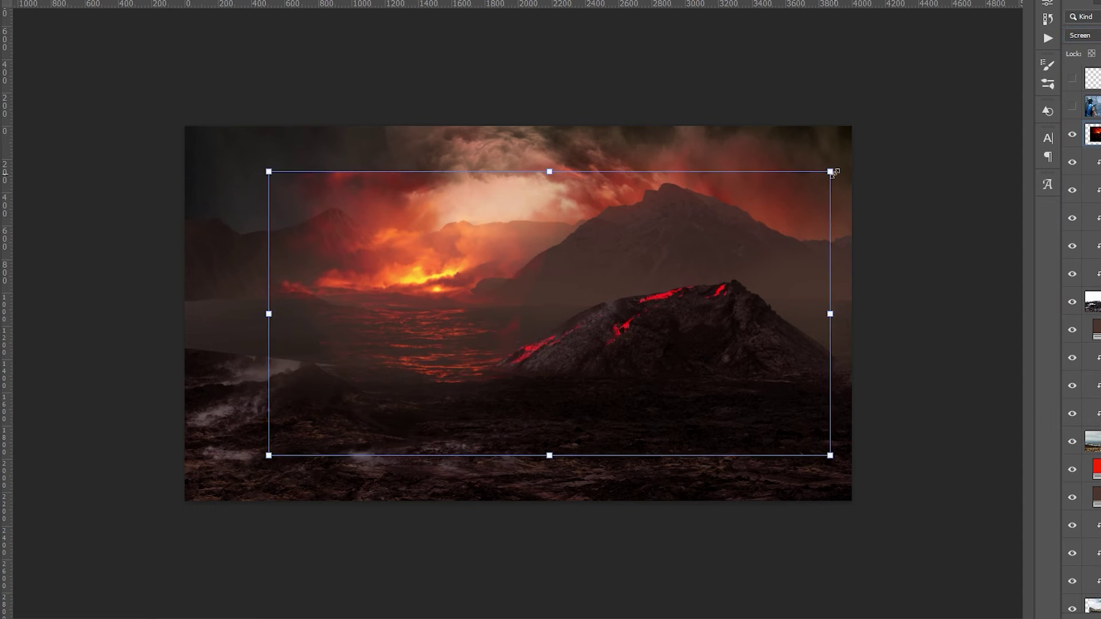
pyautogui.press('Return')
pyautogui.press('b')
pyautogui.hotkey('ctrl', '+')
pyautogui.hotkey('ctrl', '+')
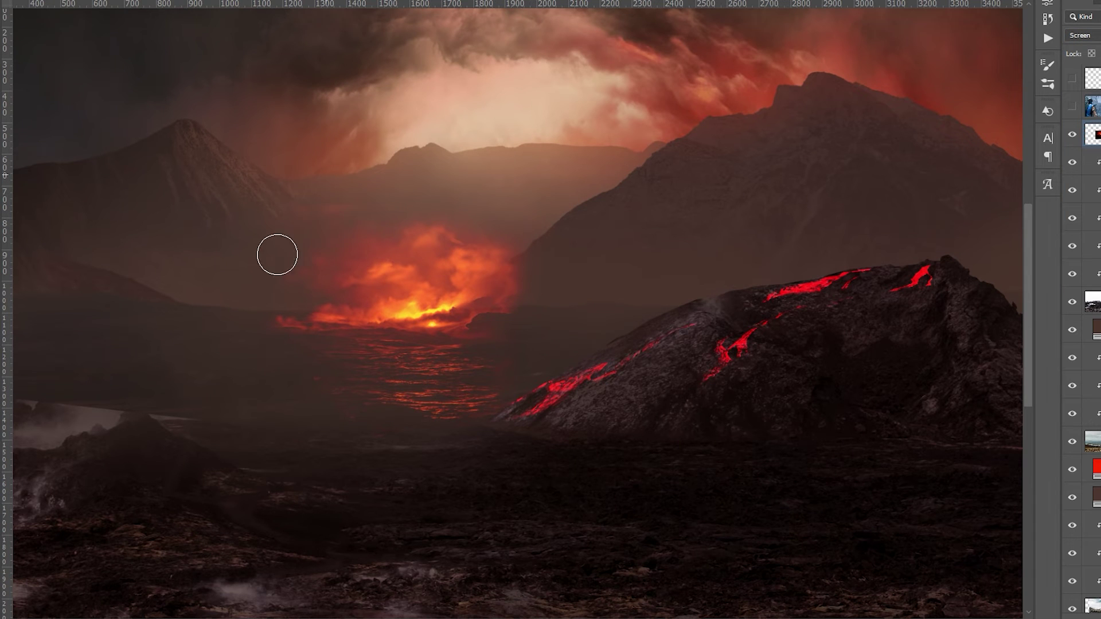
pyautogui.rightClick(525, 362)
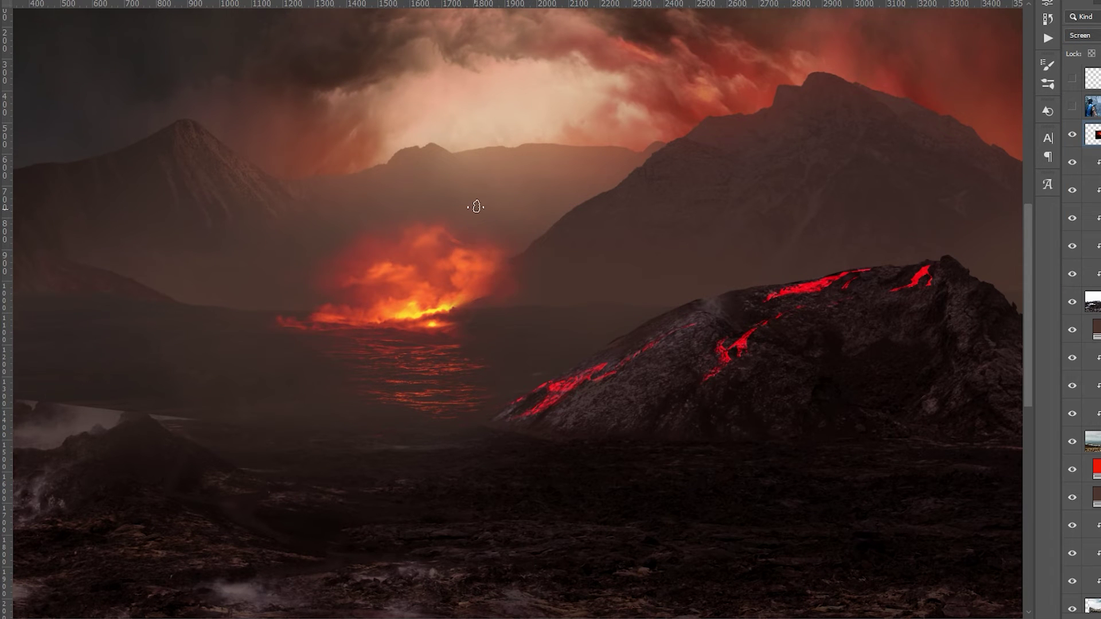
pyautogui.hotkey('ctrl', '-')
pyautogui.hotkey('ctrl', '-')
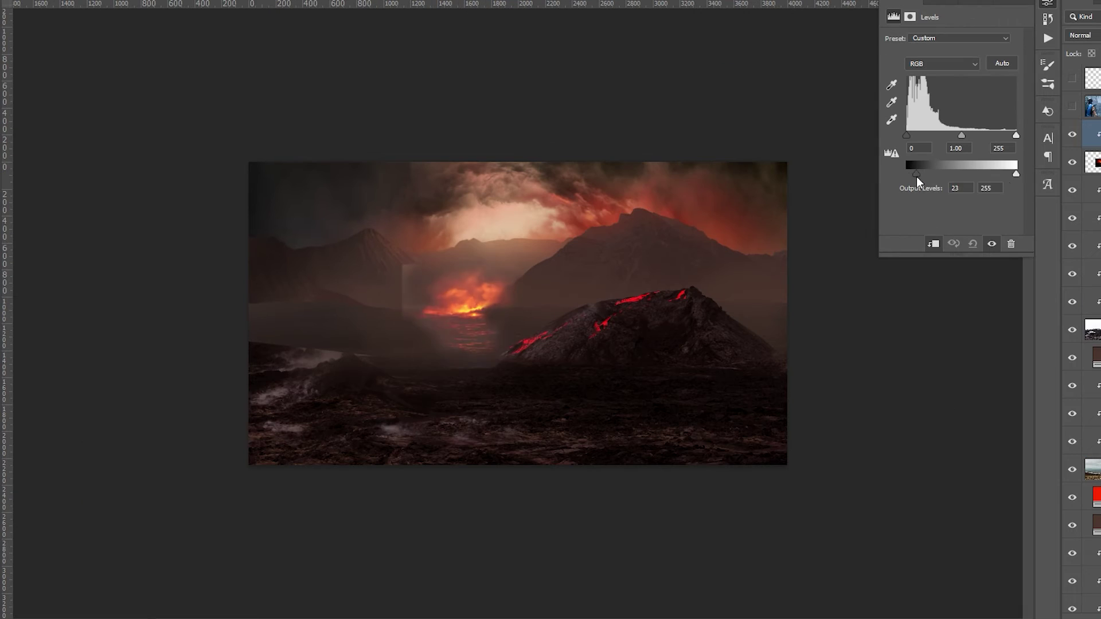
# - Lower the Levels output whites to darken the scene and rotate the smoke plume to lean
pyautogui.moveTo(1016, 173); pyautogui.dragTo(955, 173)
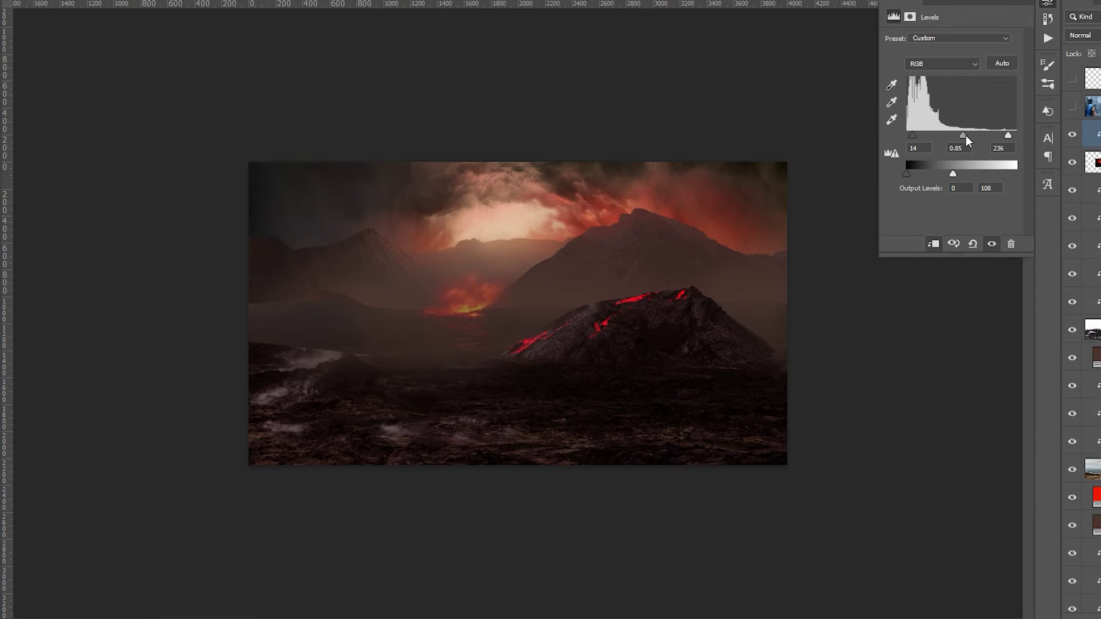
pyautogui.hotkey('ctrl', '+')
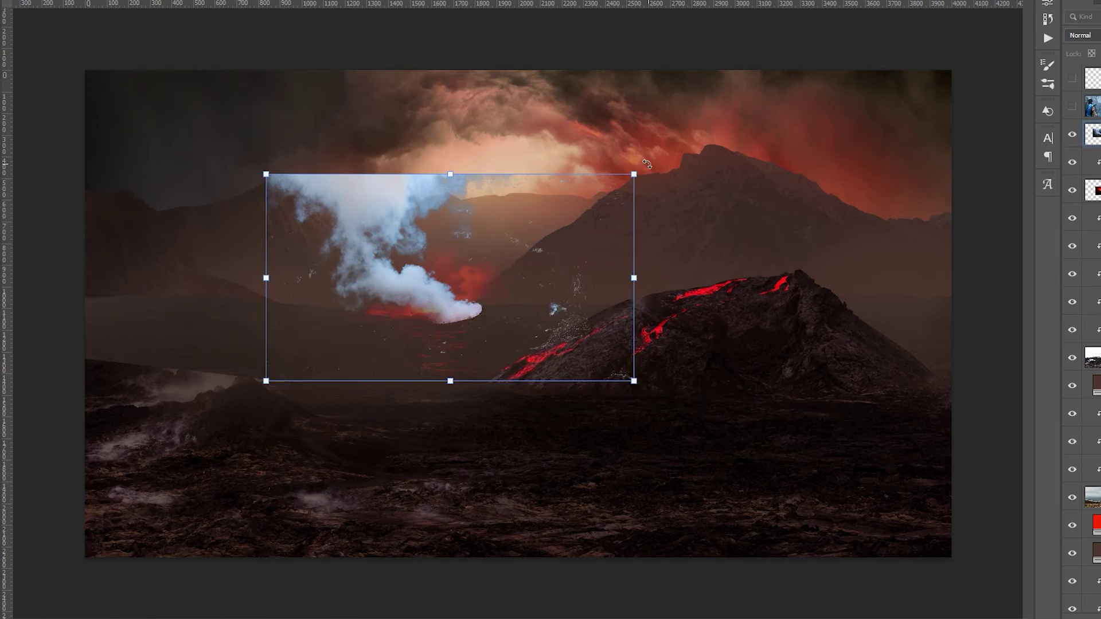
pyautogui.moveTo(646, 164); pyautogui.dragTo(685, 265)
pyautogui.press('Return')
# - Soft-brush the smoke's hard top edge and lower-right base into the scene
pyautogui.rightClick(633, 302)
pyautogui.press('Escape')
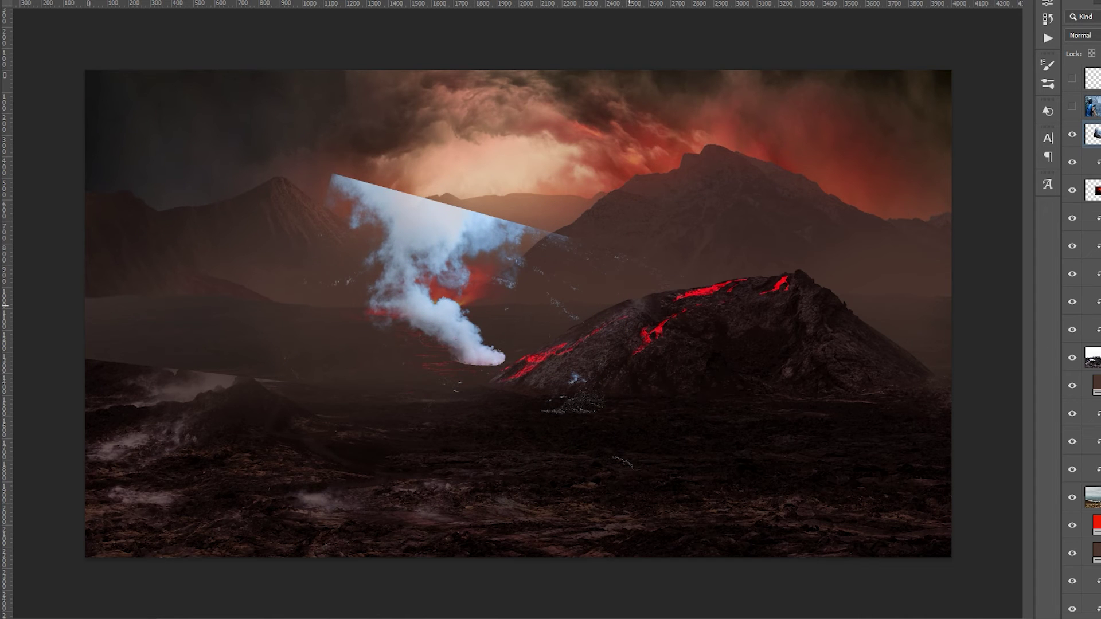
pyautogui.moveTo(533, 235); pyautogui.dragTo(338, 184)
pyautogui.moveTo(378, 292)
pyautogui.mouseDown()
pyautogui.moveTo(489, 358)
pyautogui.moveTo(358, 221)
pyautogui.moveTo(451, 204)
pyautogui.mouseUp()
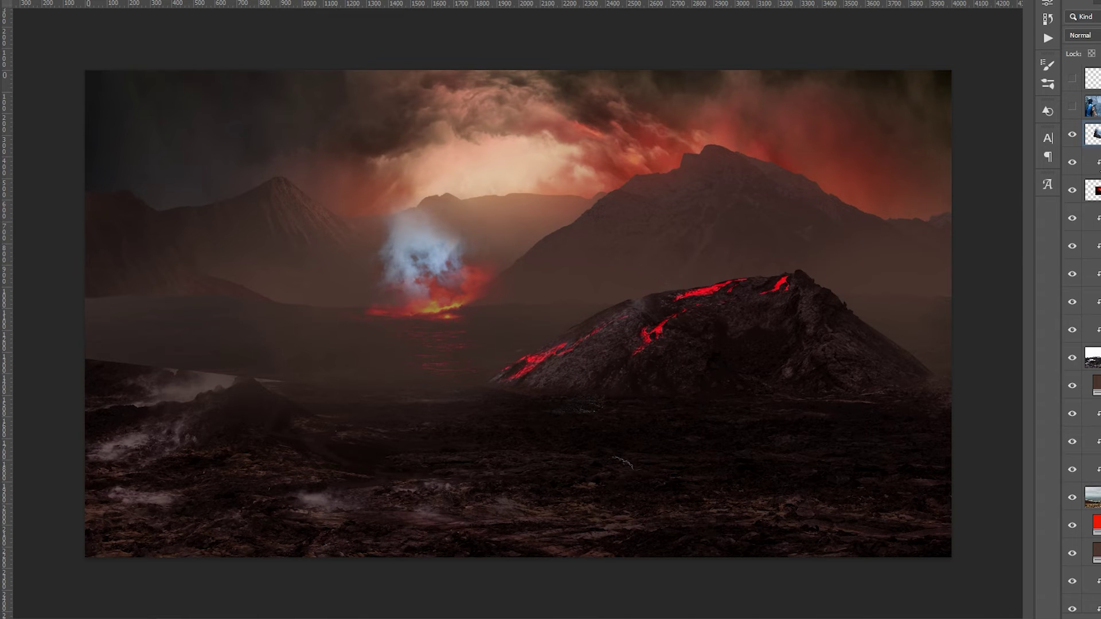
# - Colorize the smoke red at Hue 13, Saturation 51, Lightness -20
pyautogui.moveTo(944, 69)
pyautogui.mouseDown()
pyautogui.moveTo(906, 84)
pyautogui.moveTo(954, 115)
pyautogui.mouseUp()
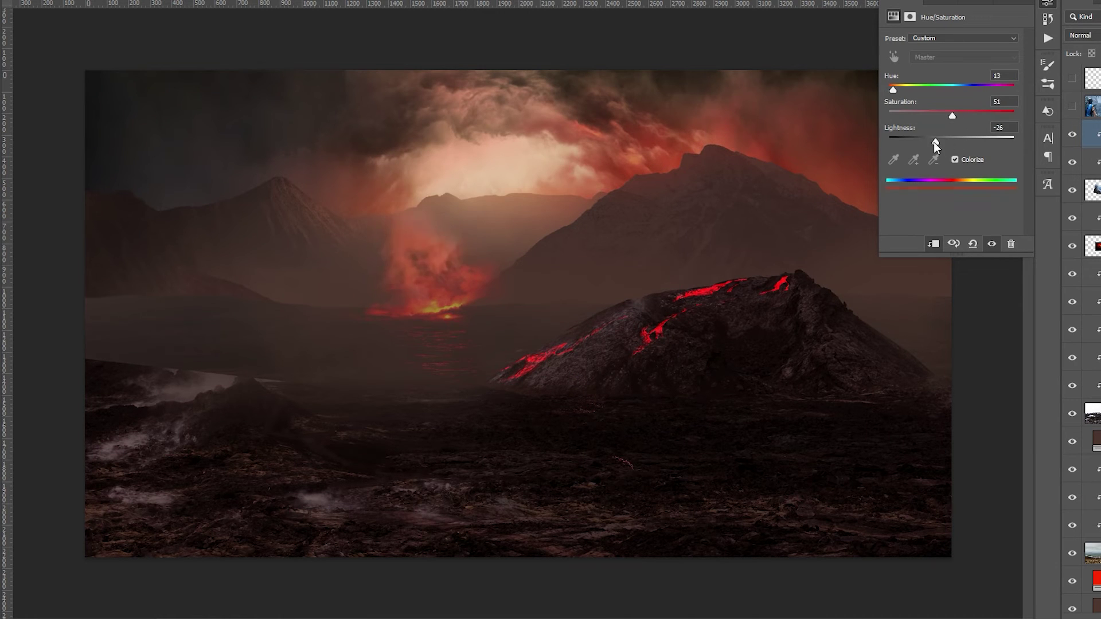
pyautogui.write('13')
pyautogui.click(952, 116)
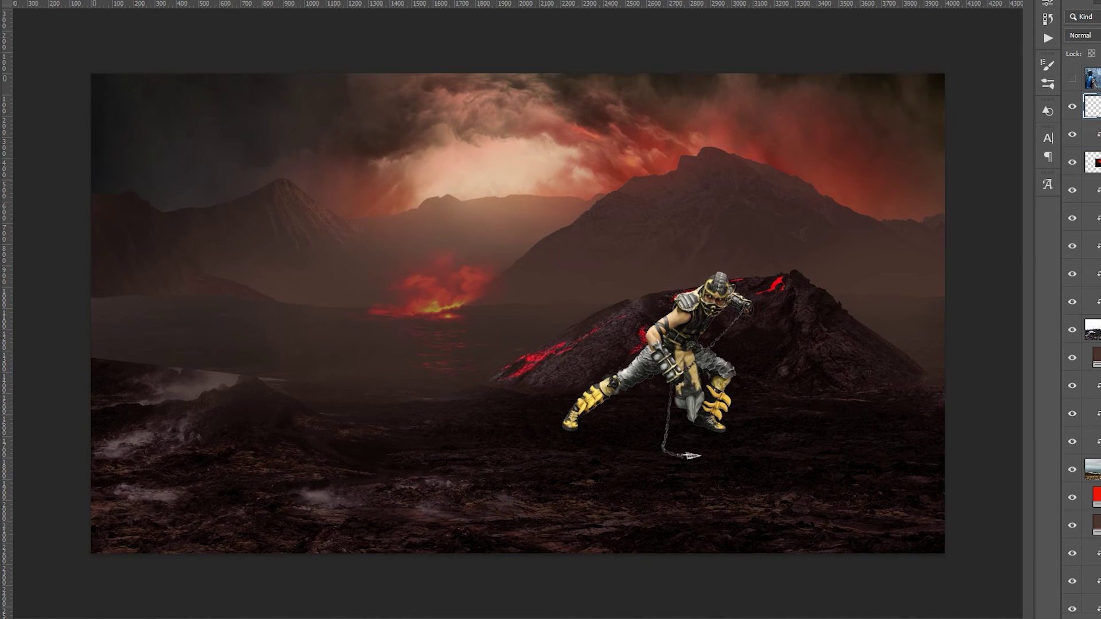
# - Darken the warrior with Exposure and paint a colorized warm rim light onto his shoulder
pyautogui.moveTo(941, 71); pyautogui.dragTo(928, 71)
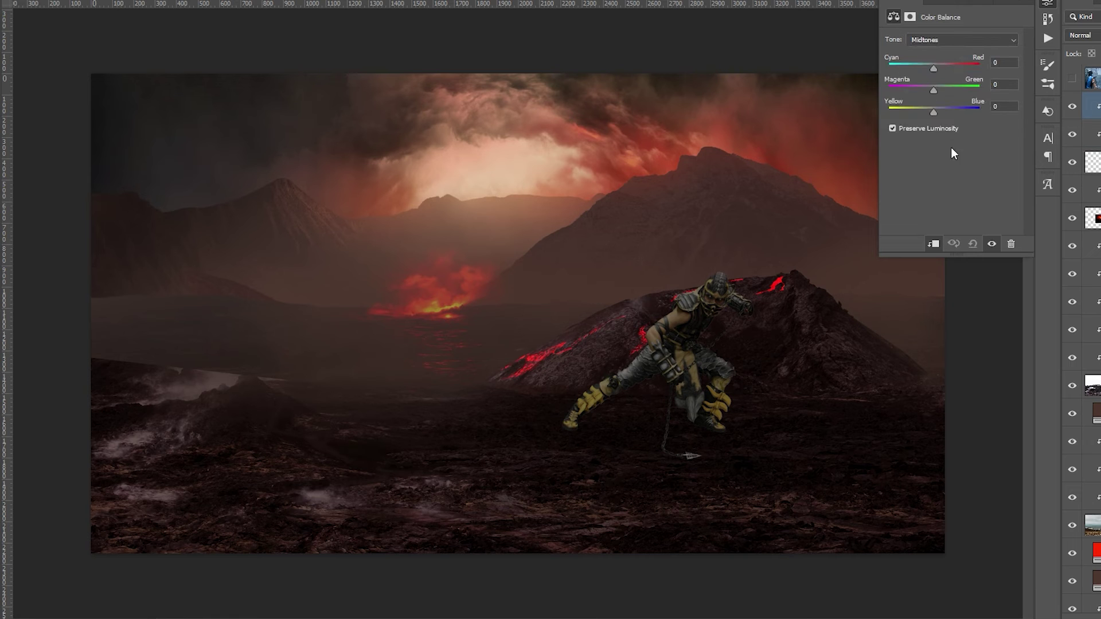
pyautogui.click(934, 244)
pyautogui.moveTo(954, 89); pyautogui.dragTo(889, 91)
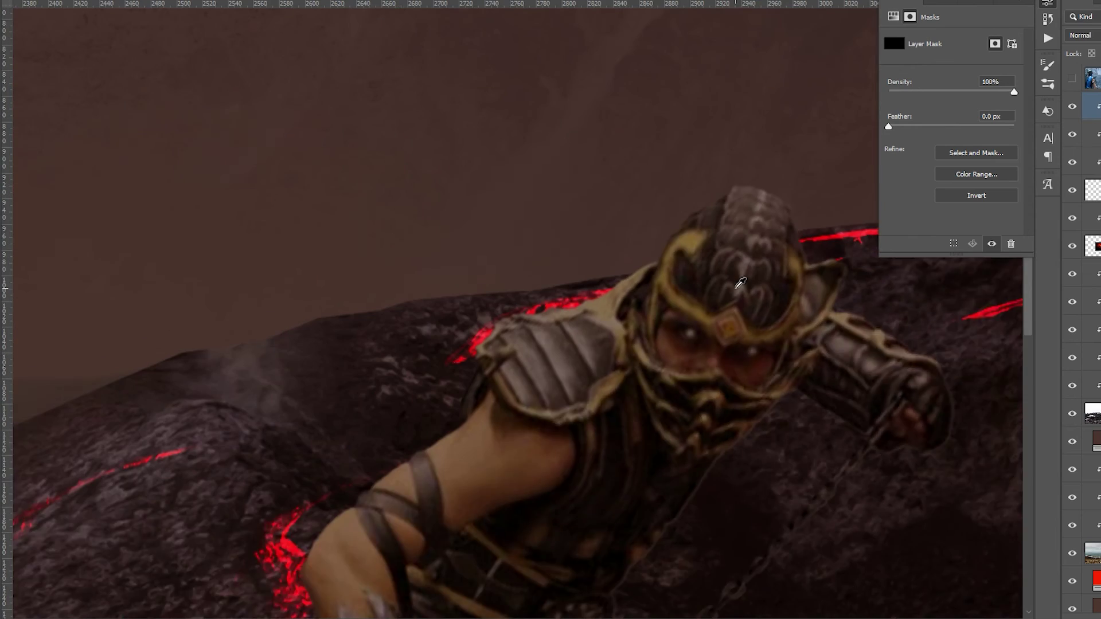
pyautogui.moveTo(740, 282); pyautogui.dragTo(703, 256)
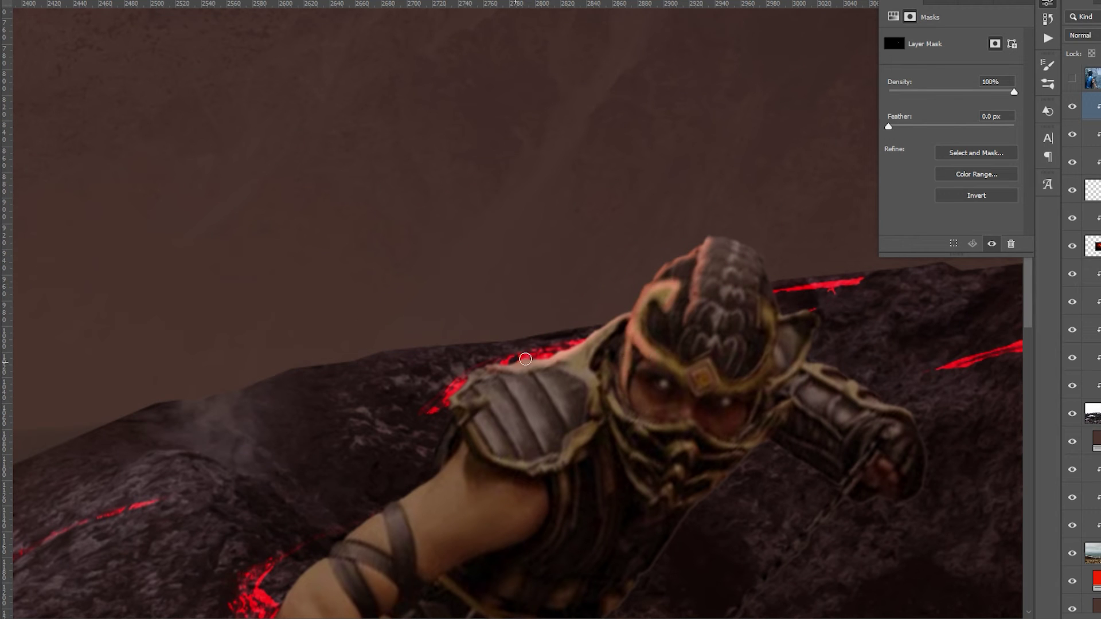
pyautogui.moveTo(525, 359); pyautogui.dragTo(596, 409)
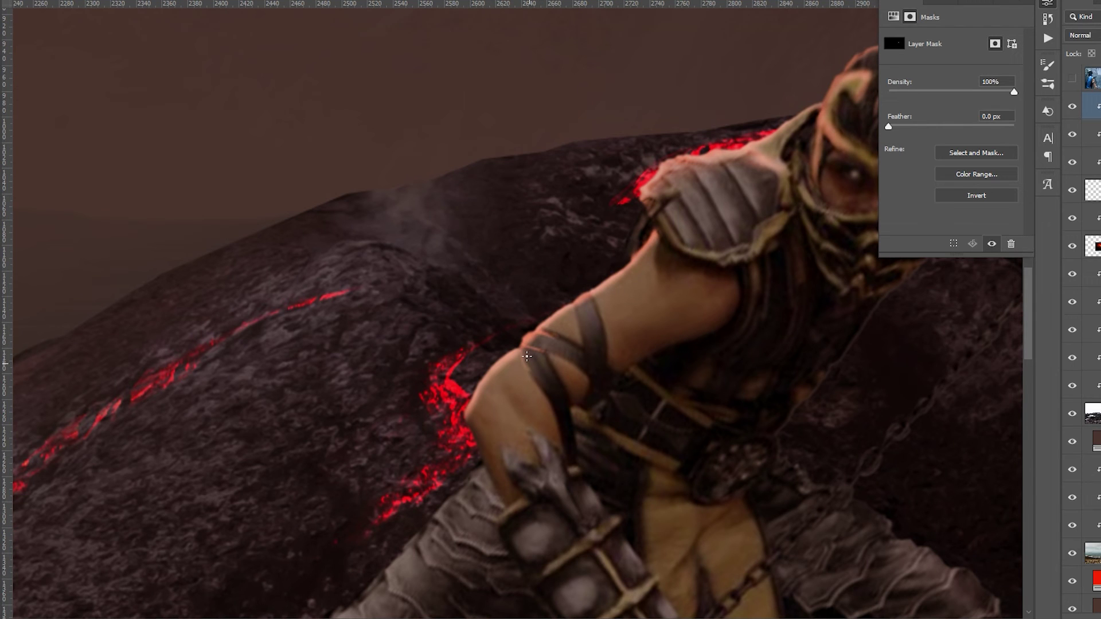
# - Lower the exposure further and warm Sub-Zero with Color Balance midtones Red +43, Blue -7
pyautogui.scroll(2, 574, 321)
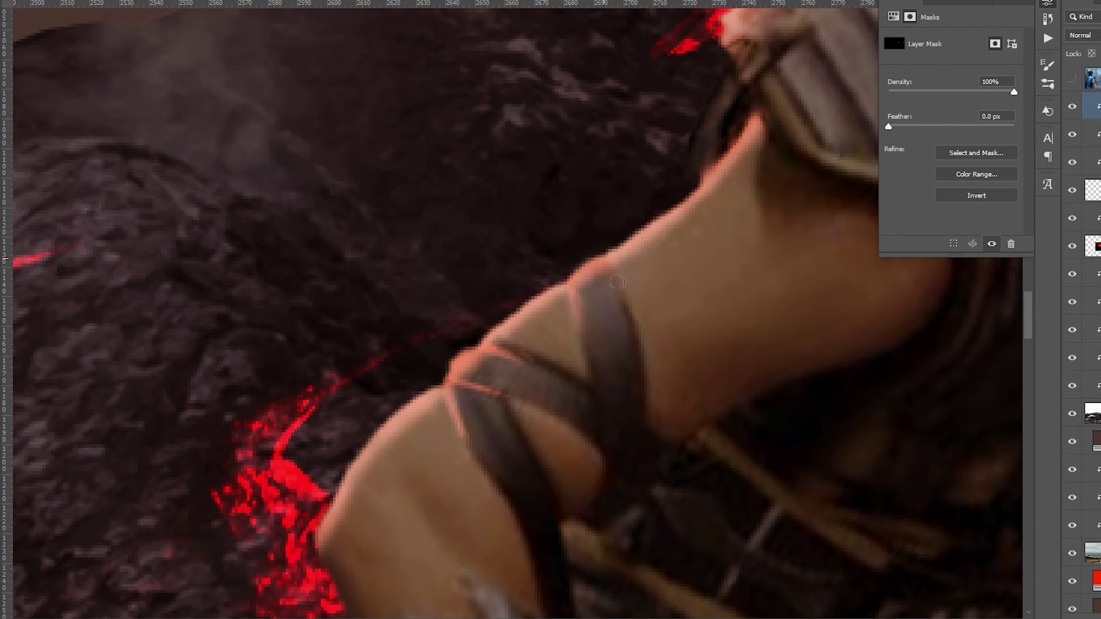
pyautogui.scroll(-3, 449, 482)
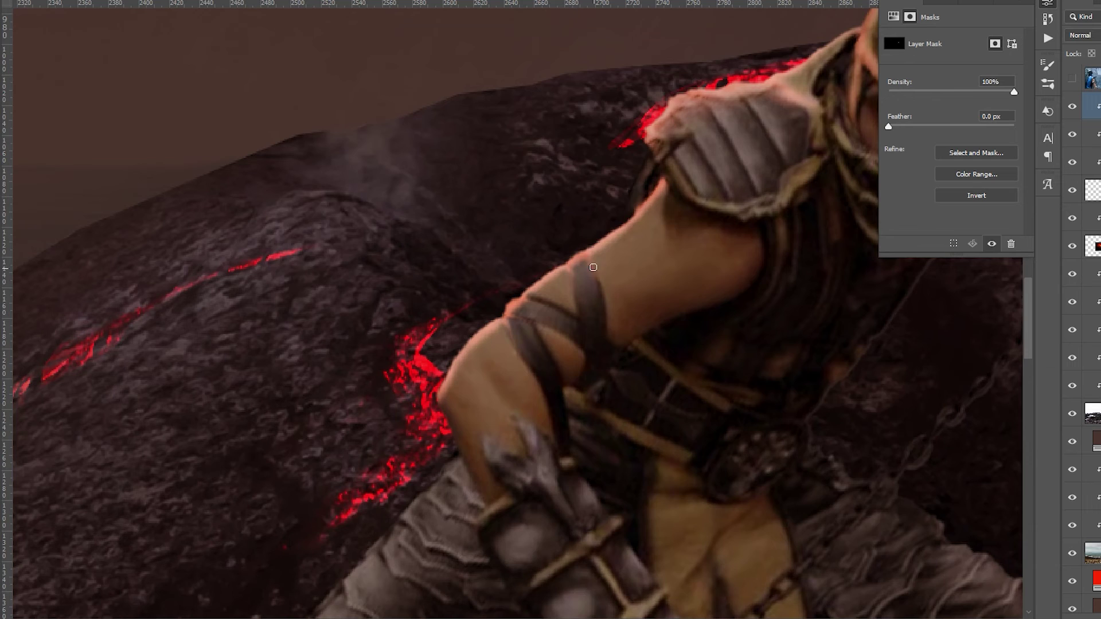
pyautogui.scroll(2, 556, 332)
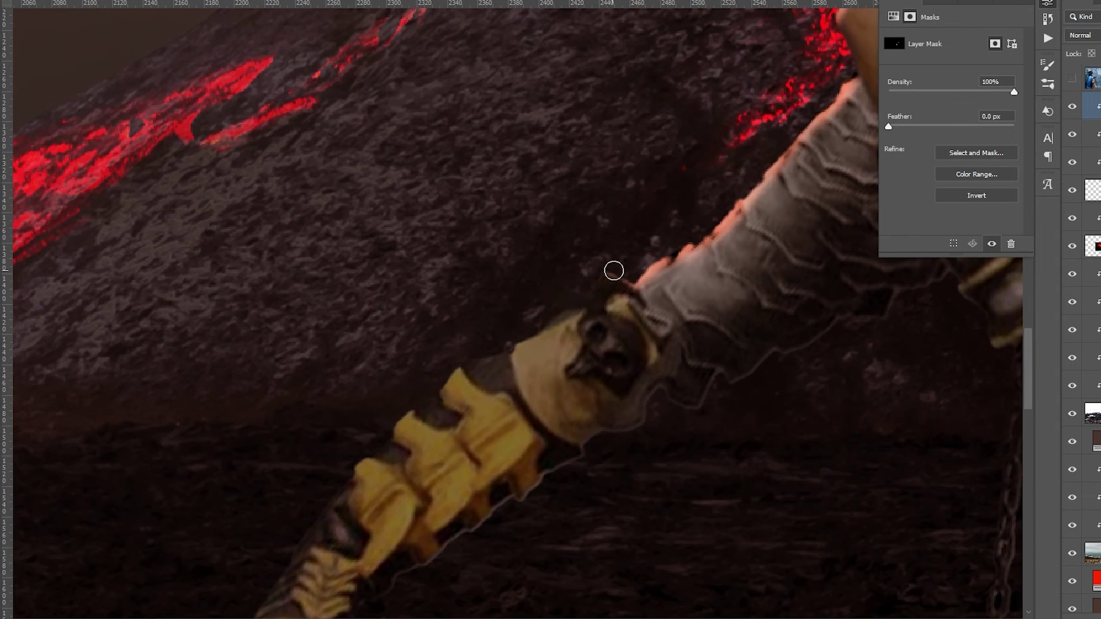
pyautogui.scroll(-2, 730, 343)
pyautogui.scroll(1, 619, 197)
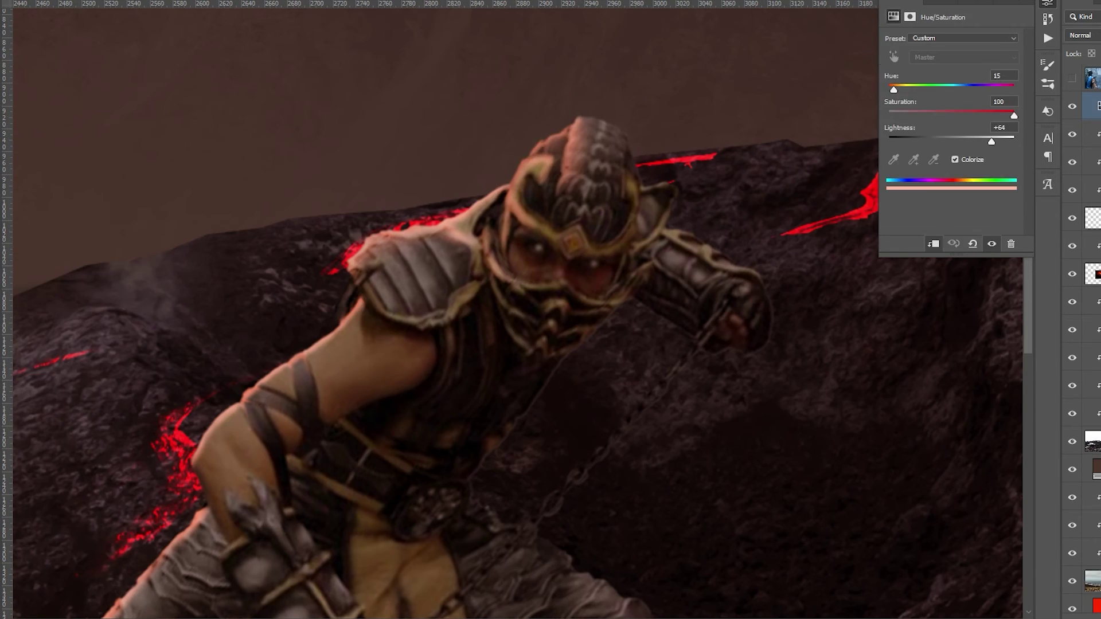
pyautogui.scroll(-1, 458, 275)
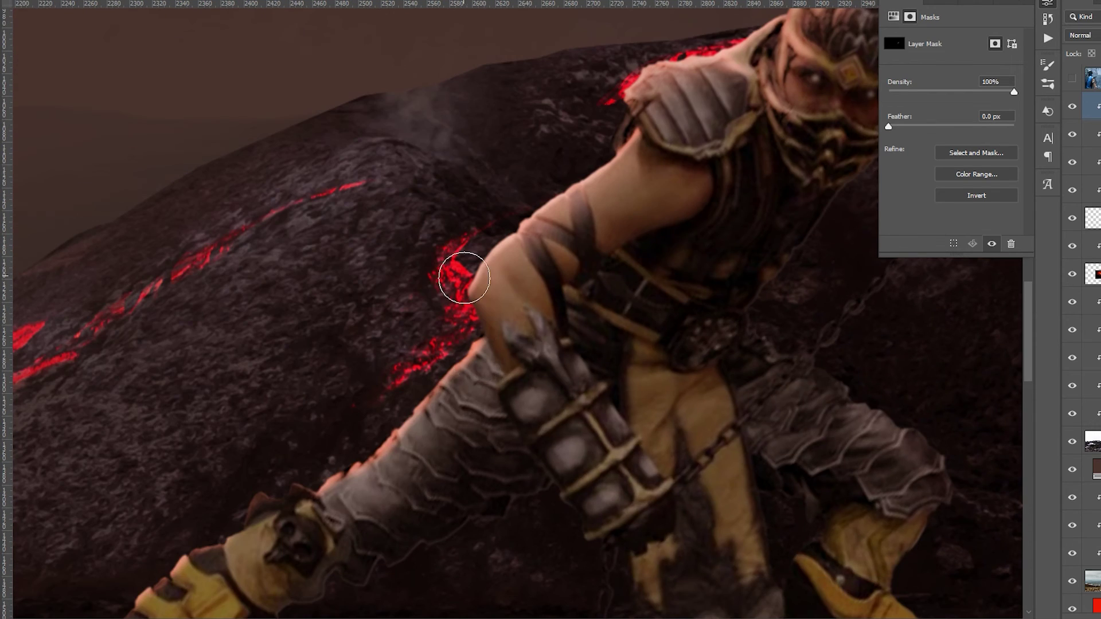
pyautogui.scroll(1, 408, 479)
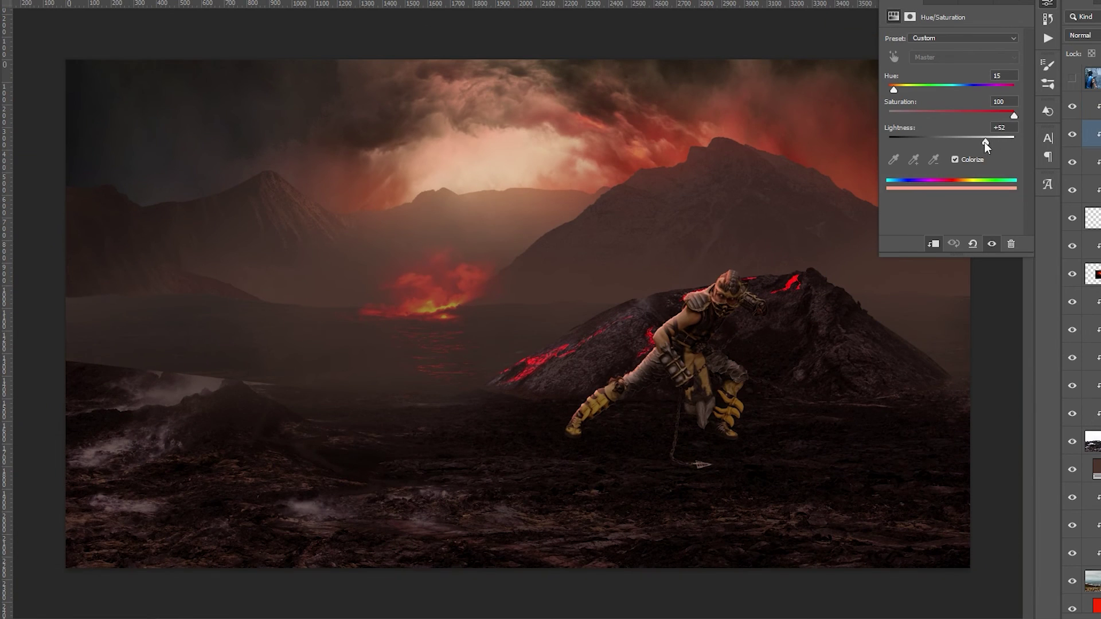
pyautogui.moveTo(951, 72); pyautogui.dragTo(935, 71)
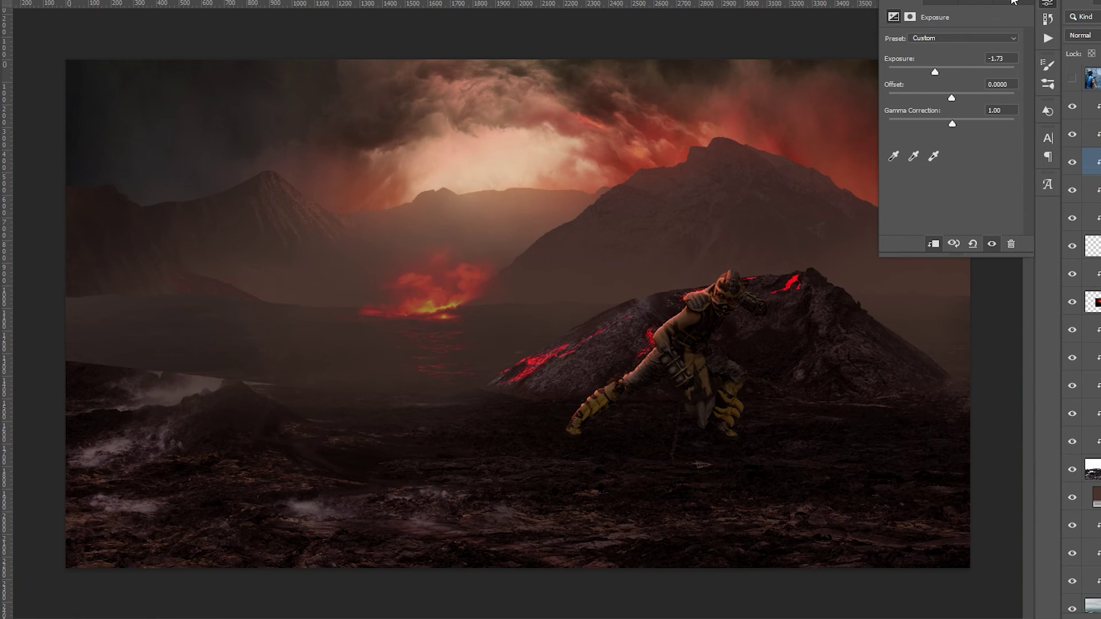
pyautogui.click(1014, 2)
pyautogui.scroll(2, 828, 245)
pyautogui.scroll(2, 749, 290)
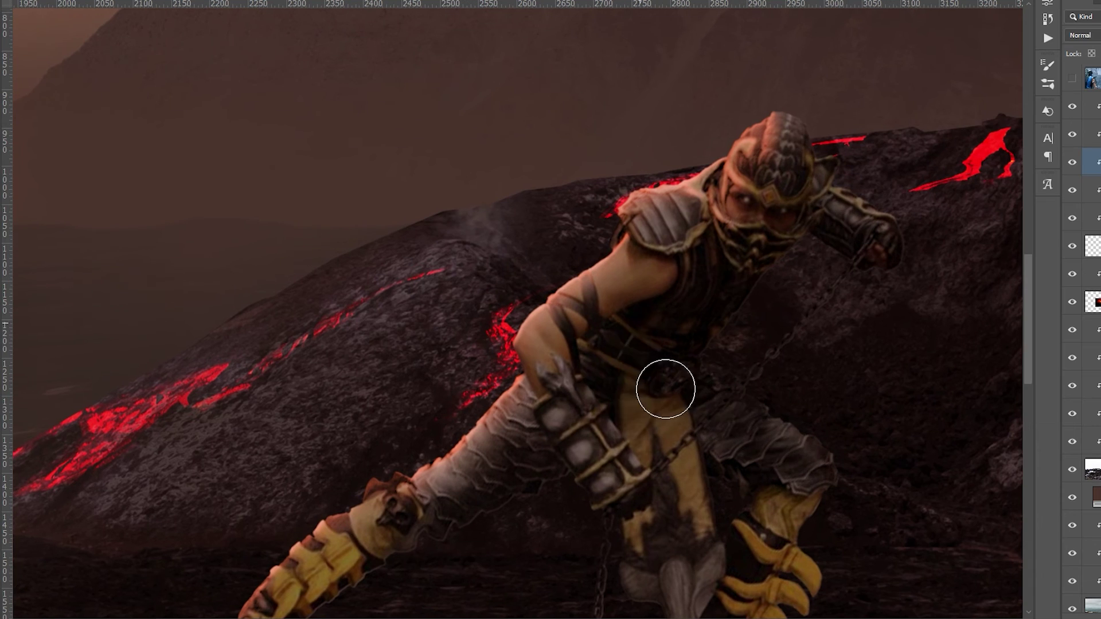
pyautogui.scroll(-3, 665, 389)
pyautogui.scroll(-5, 907, 322)
pyautogui.scroll(5, 727, 295)
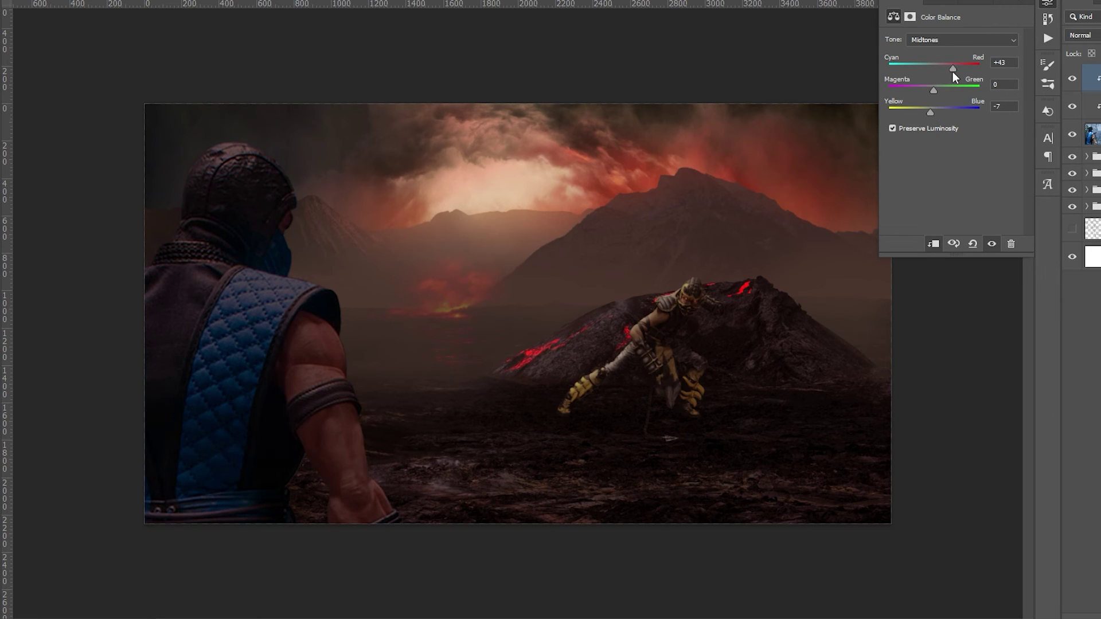
# - Set the Hue/Saturation tint to Hue 17, Saturation 100, Lightness +80, painting it along Sub-Zero's hood edges
pyautogui.moveTo(965, 140); pyautogui.dragTo(1002, 145)
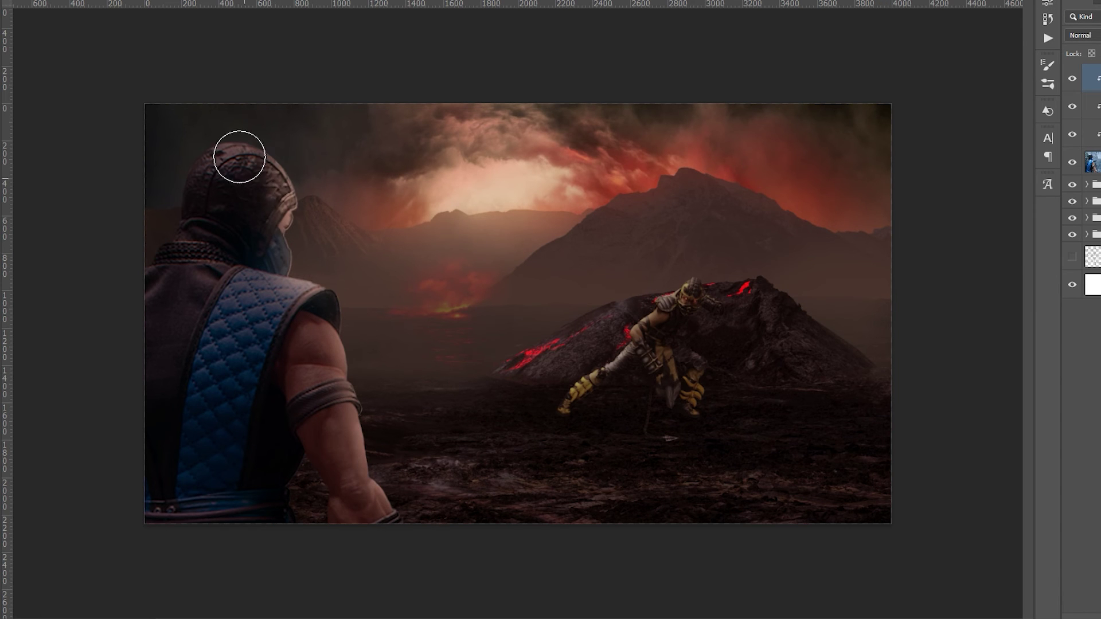
pyautogui.scroll(-2, 332, 258)
pyautogui.scroll(3, 372, 255)
pyautogui.scroll(3, 398, 254)
pyautogui.press('[')
pyautogui.press('[')
pyautogui.press('[')
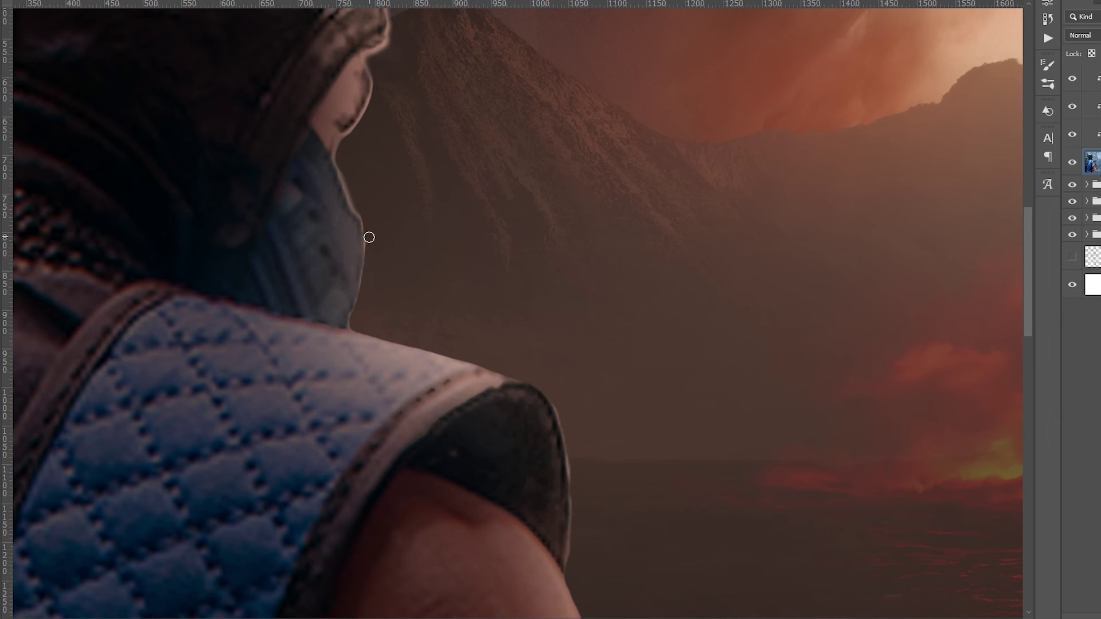
pyautogui.moveTo(365, 319); pyautogui.dragTo(366, 201)
pyautogui.moveTo(415, 112); pyautogui.dragTo(348, 263)
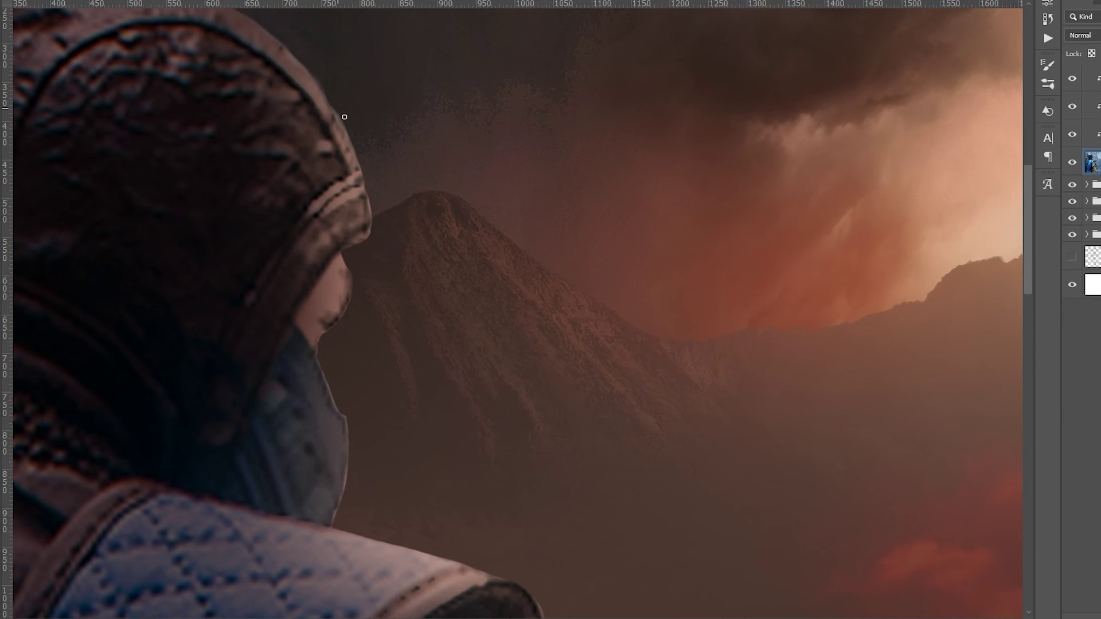
pyautogui.hotkey('ctrl', '-')
pyautogui.hotkey('ctrl', '-')
pyautogui.hotkey('ctrl', '-')
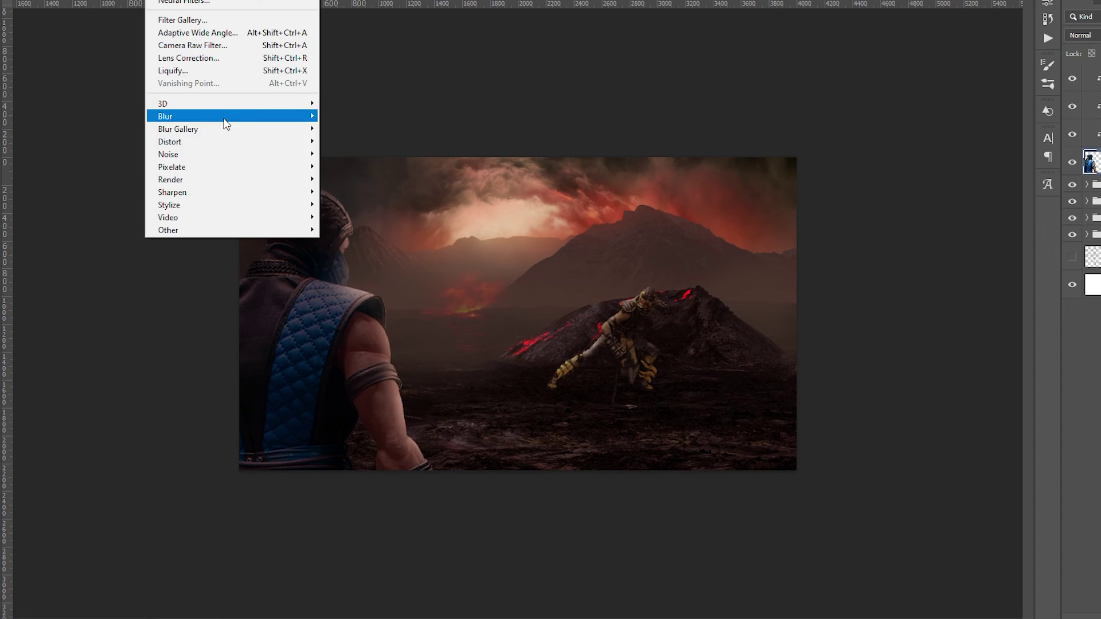
# - Gaussian-blur the foreground Sub-Zero, then Tilt-Shift blur the landscape with focus on the warrior
pyautogui.click(356, 177)
pyautogui.click(642, 96)
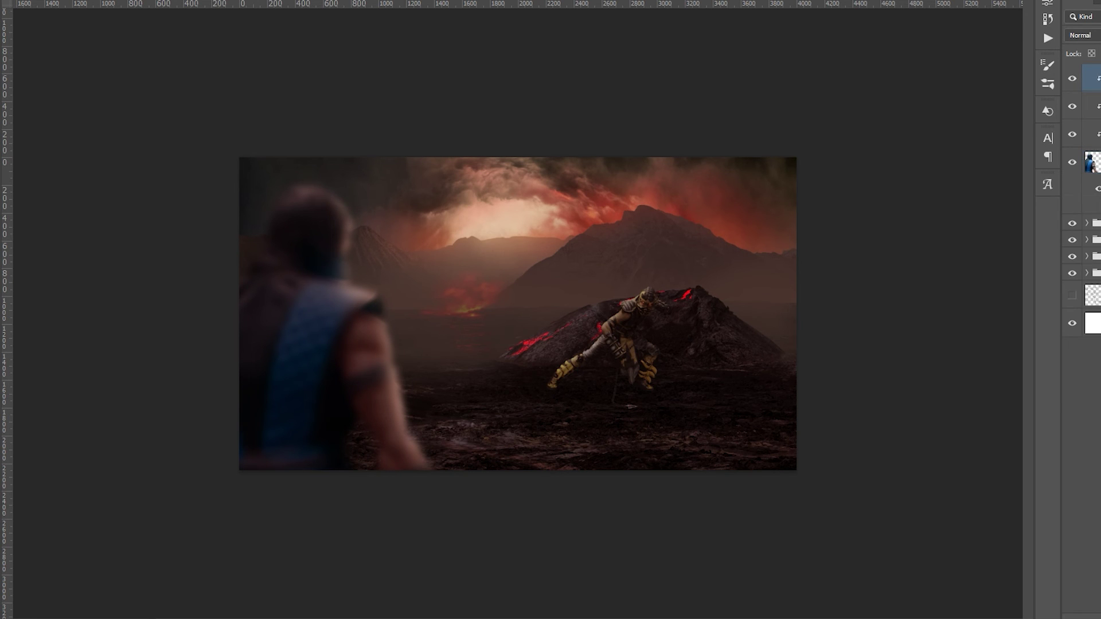
pyautogui.rightClick(1092, 78)
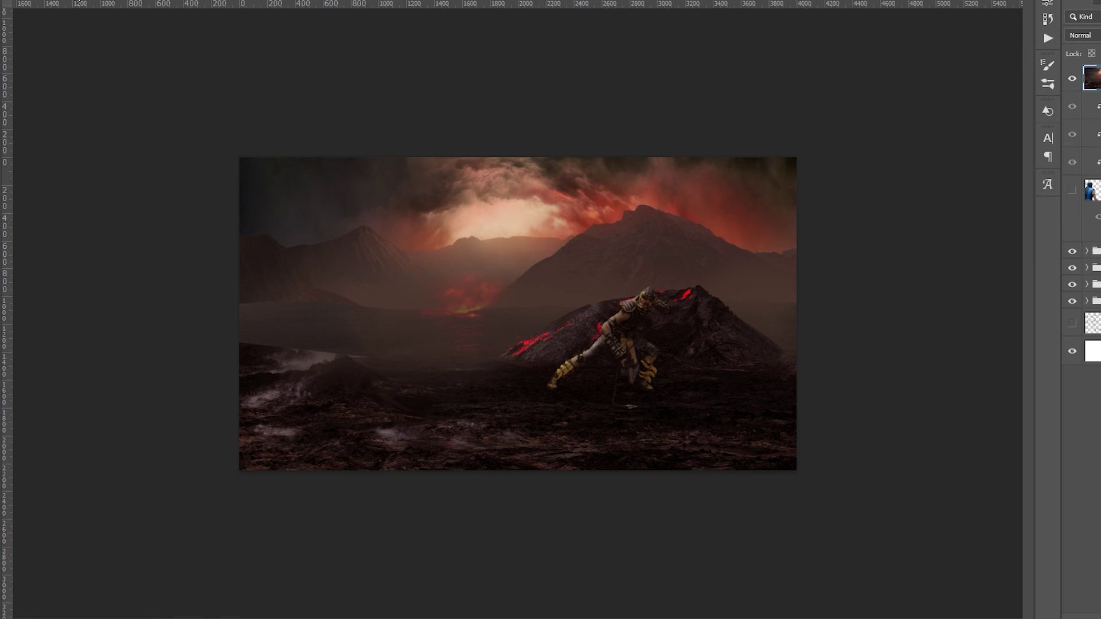
pyautogui.click(356, 145)
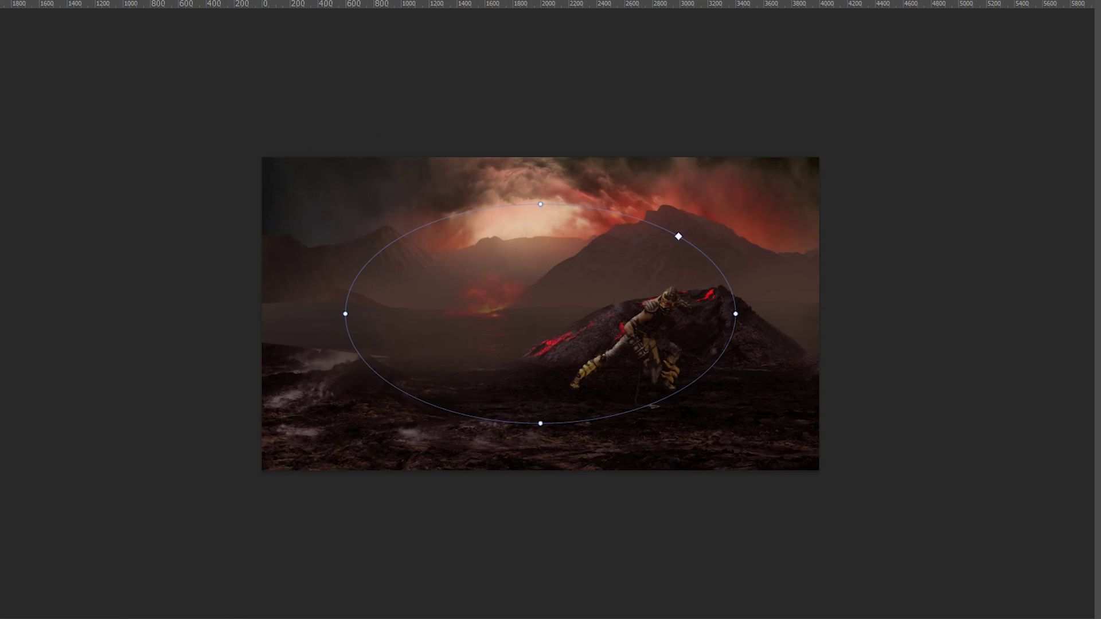
pyautogui.moveTo(559, 333); pyautogui.dragTo(559, 292)
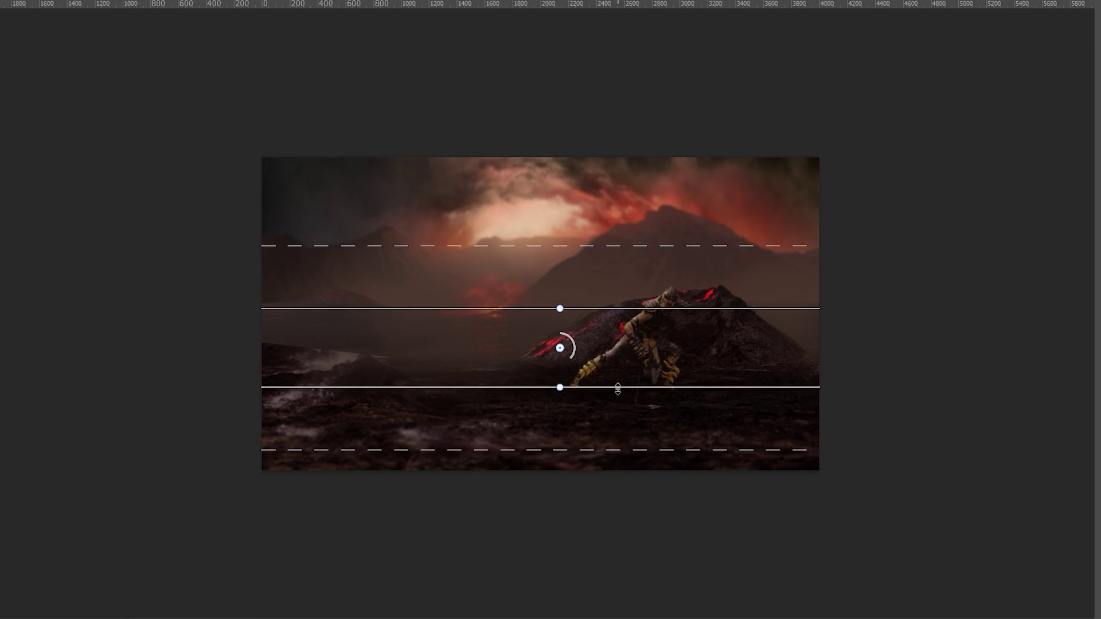
pyautogui.press('Return')
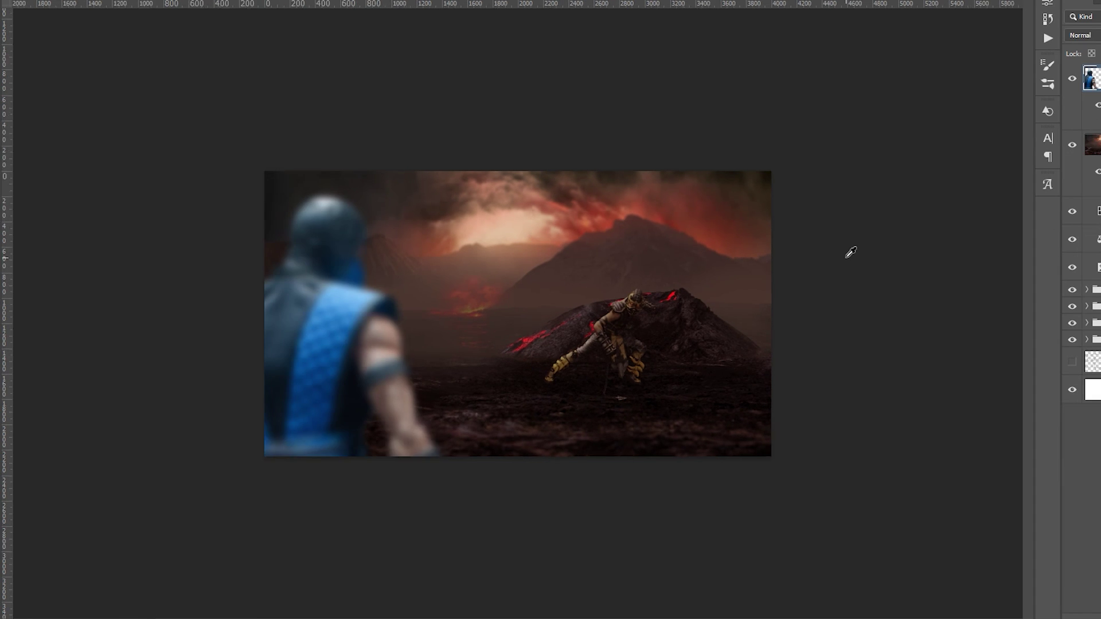